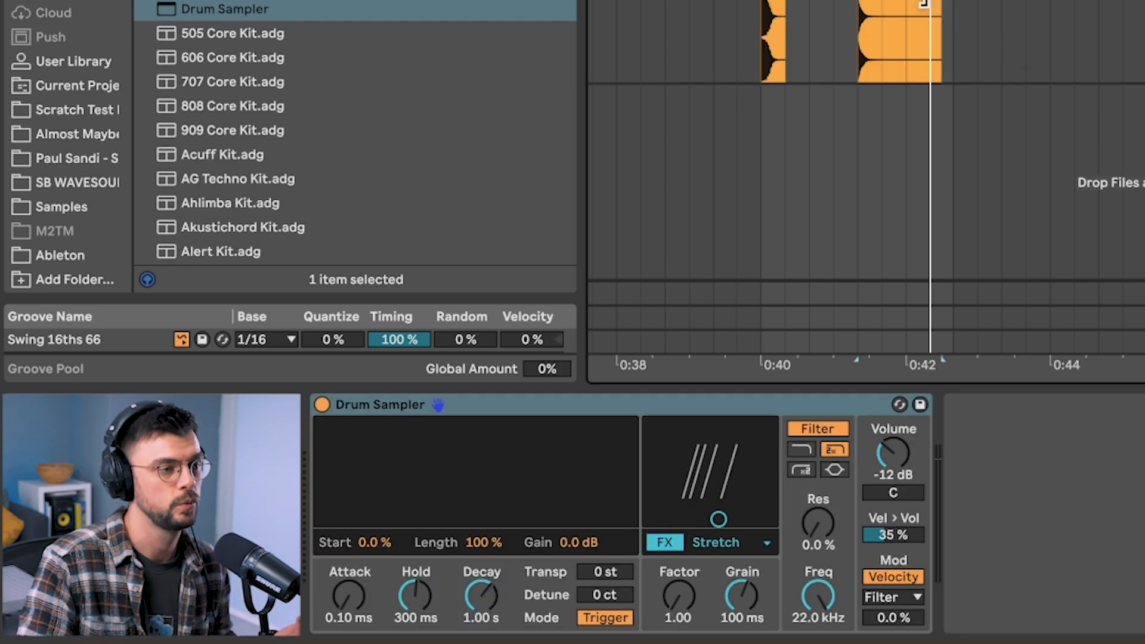
- Load the warm disco snare clip into the Drum Sampler and set its hold to 1.00 ms and decay to 60.0 s
drag(925, 3, 556, 442)
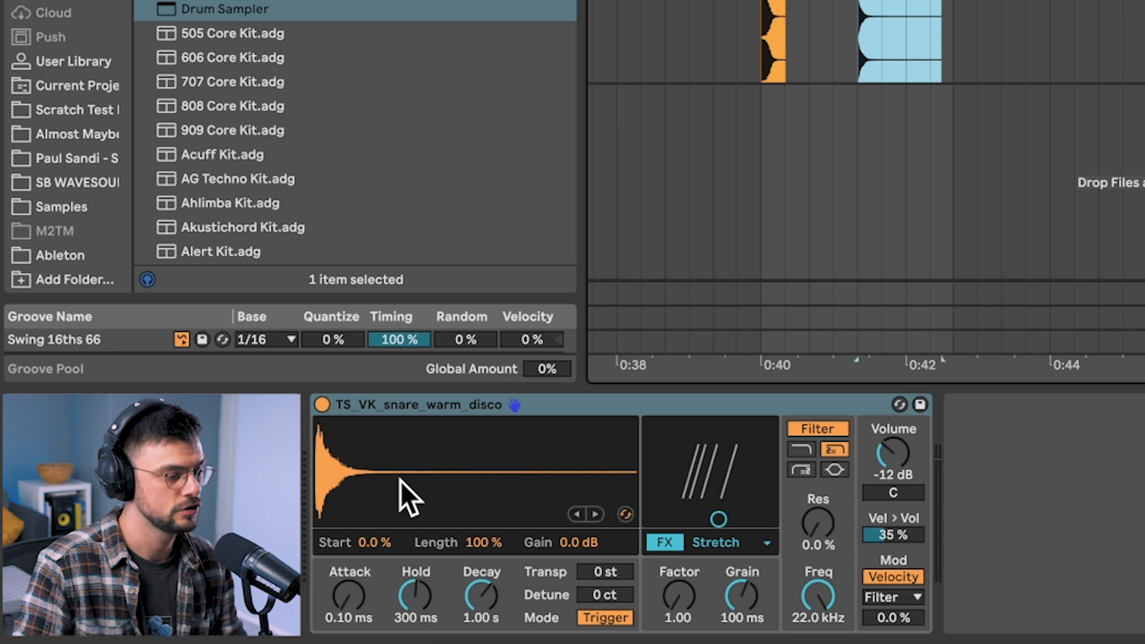
mouse_move(349, 593)
mouse_down()
mouse_move(350, 567)
mouse_move(349, 603)
mouse_up()
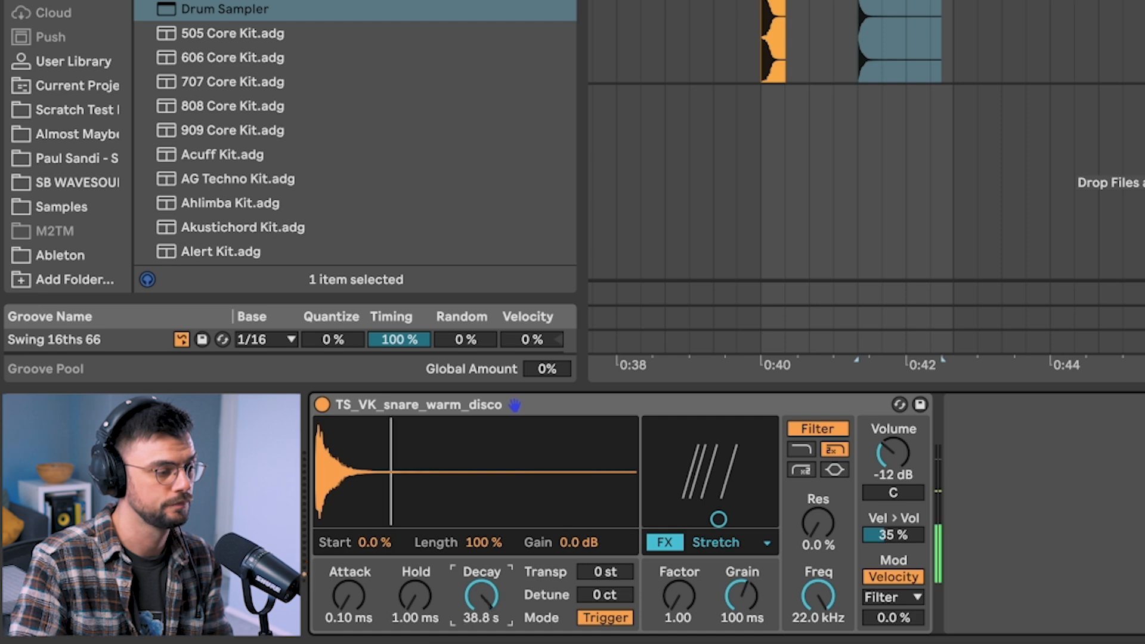
drag(482, 595, 482, 626)
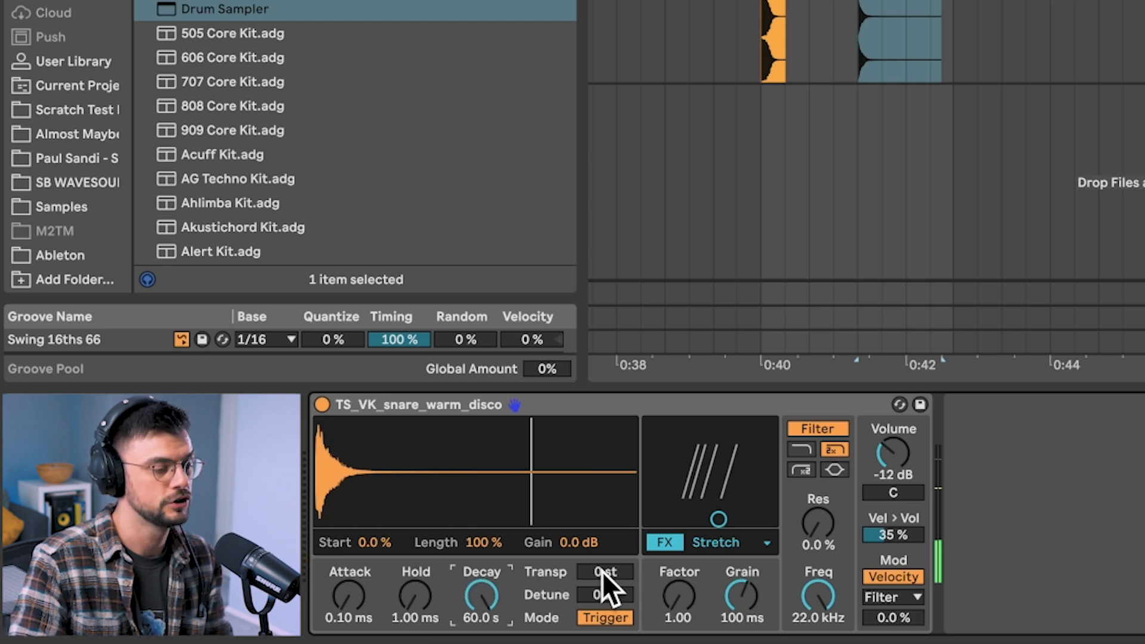
mouse_move(604, 574)
mouse_down()
mouse_move(604, 605)
mouse_move(604, 575)
mouse_up()
- Switch the snare sampler's effect to 8-Bit and adjust the effect's rate and decay
click(716, 539)
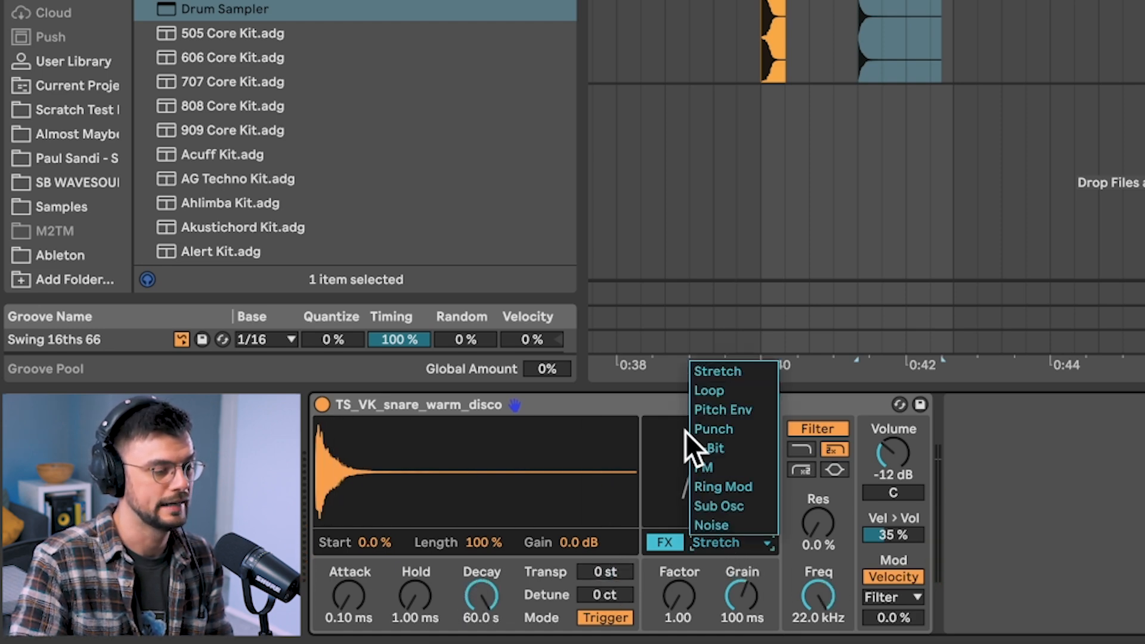
click(724, 450)
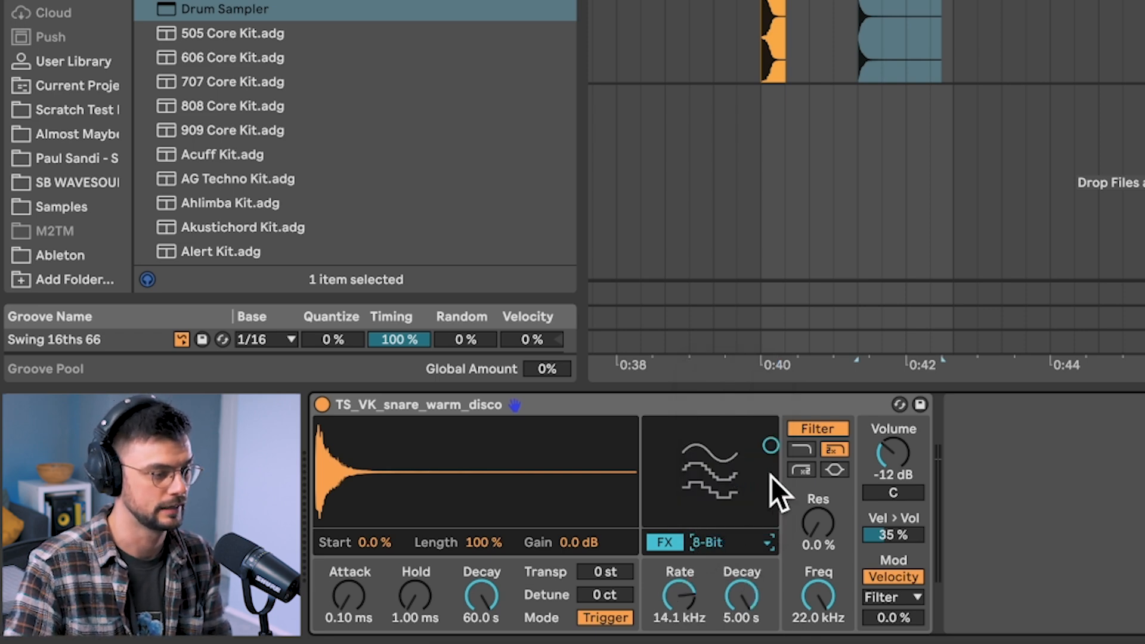
drag(686, 597, 686, 626)
drag(741, 601, 681, 596)
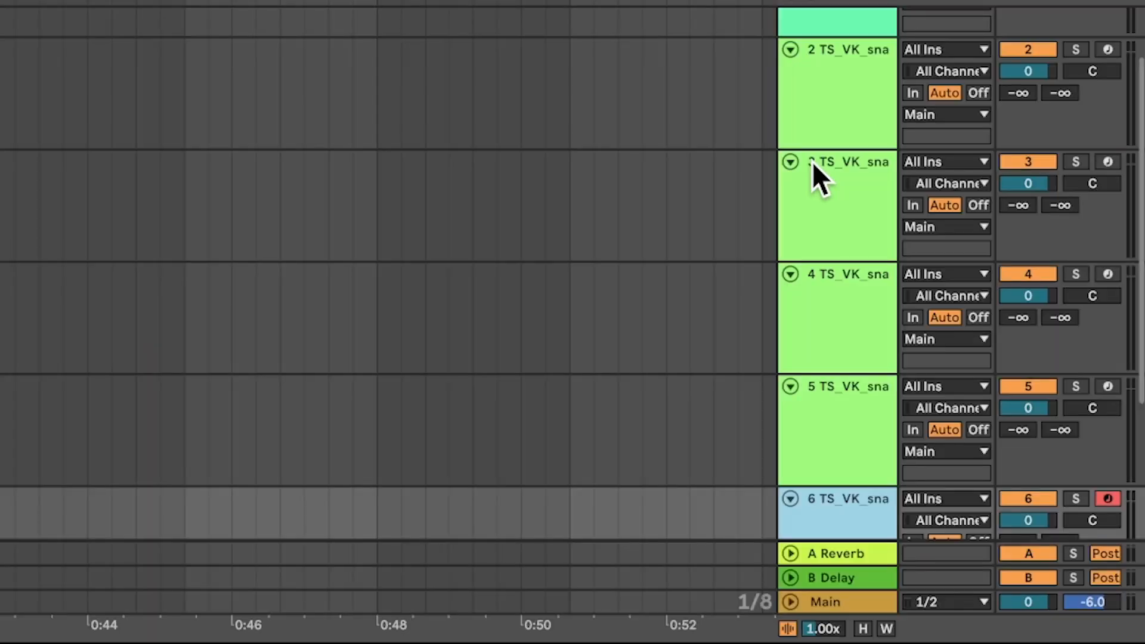
- Go through snare tracks 2 to 5 one after another to compare them
click(821, 108)
click(812, 177)
click(830, 317)
click(829, 407)
click(849, 127)
click(850, 185)
click(850, 287)
click(839, 419)
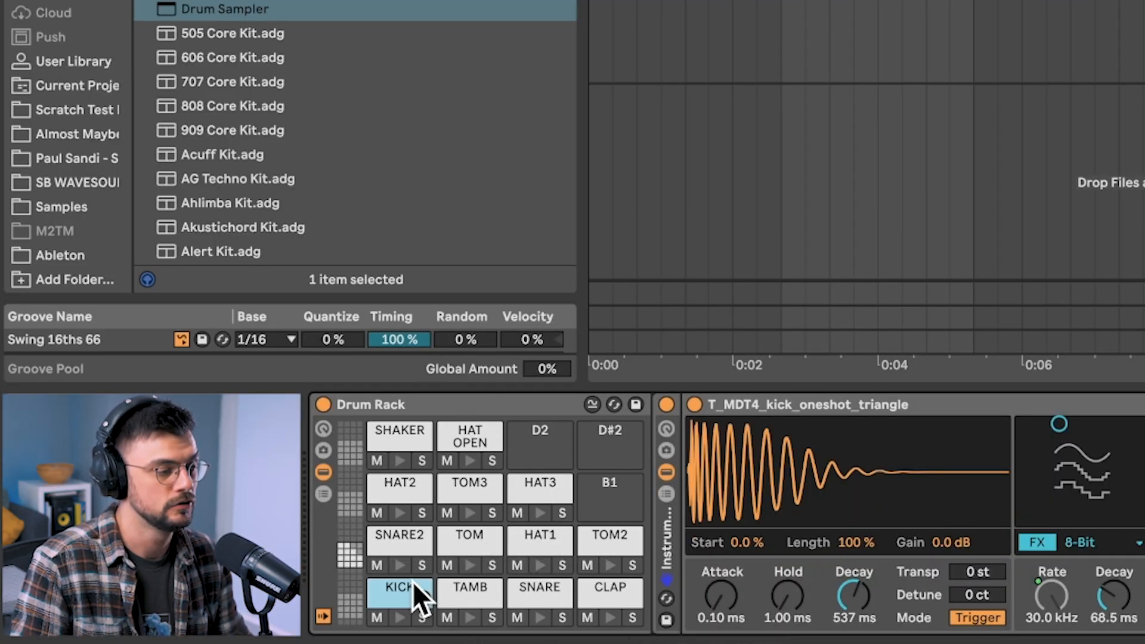
- Examine the sampler settings of the TAMB, SNARE, SNARE2, TOM and HAT1 pads in the Drum Rack
click(455, 587)
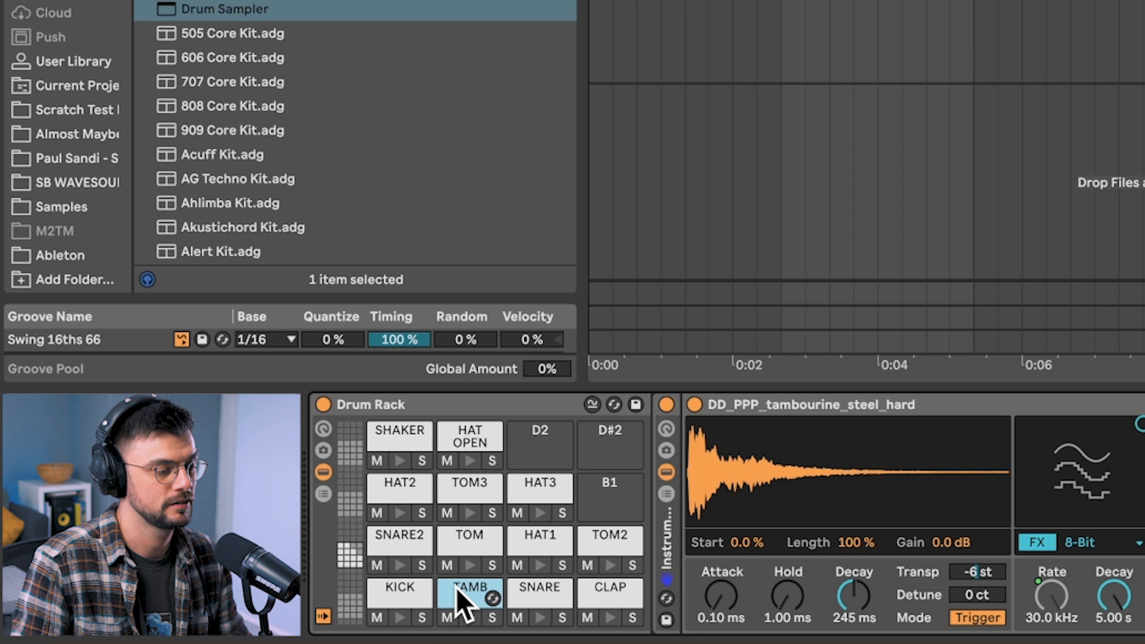
click(536, 587)
click(409, 537)
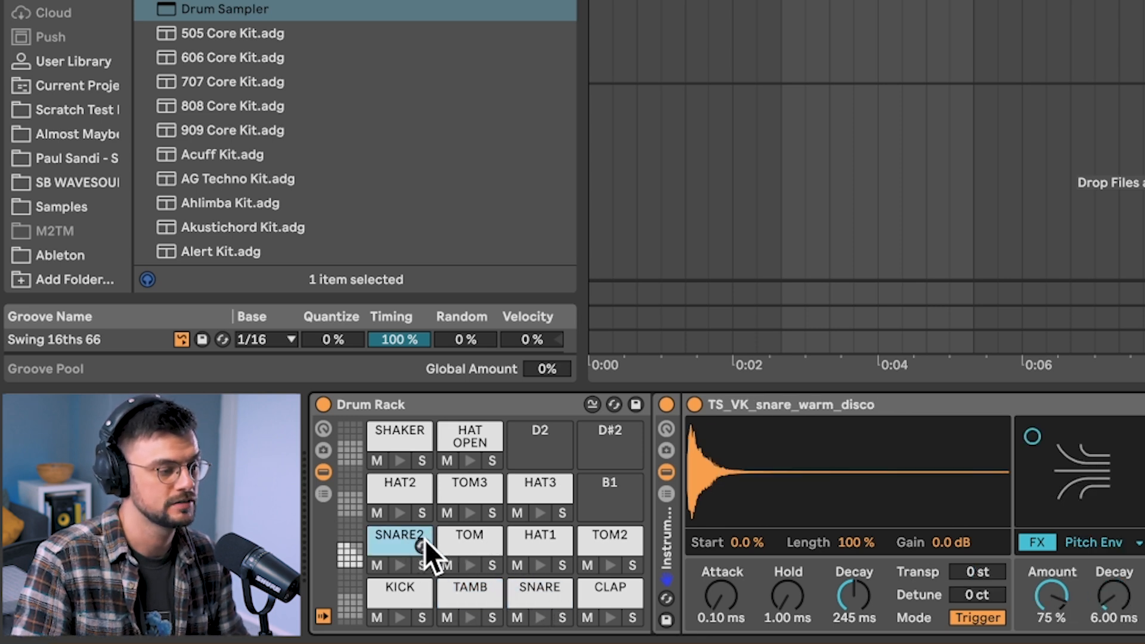
click(456, 539)
click(531, 543)
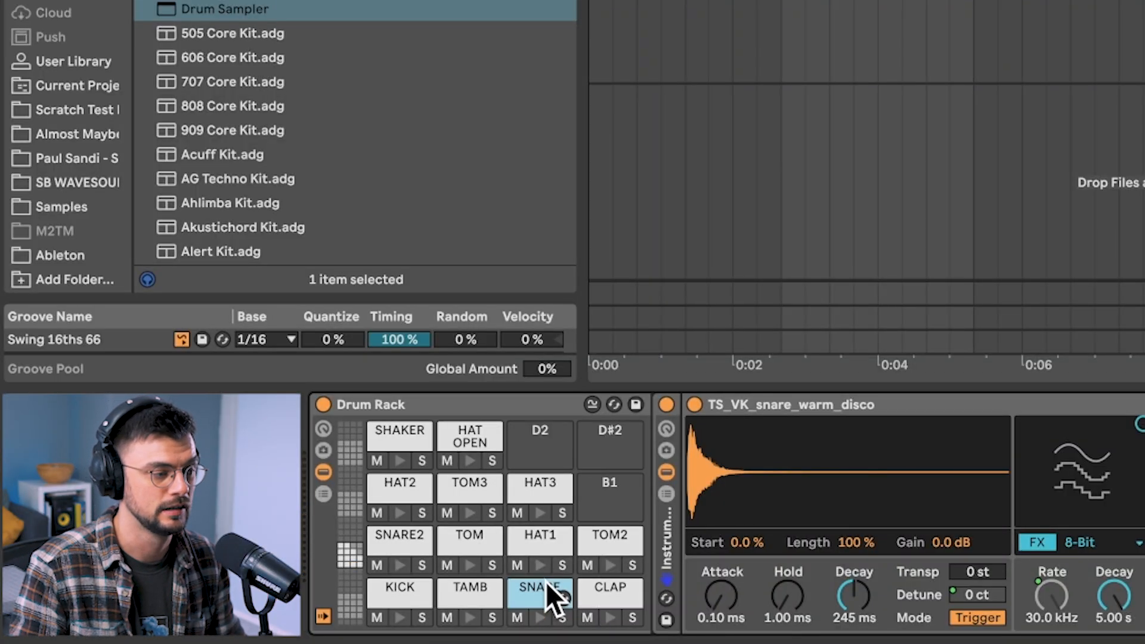
click(399, 536)
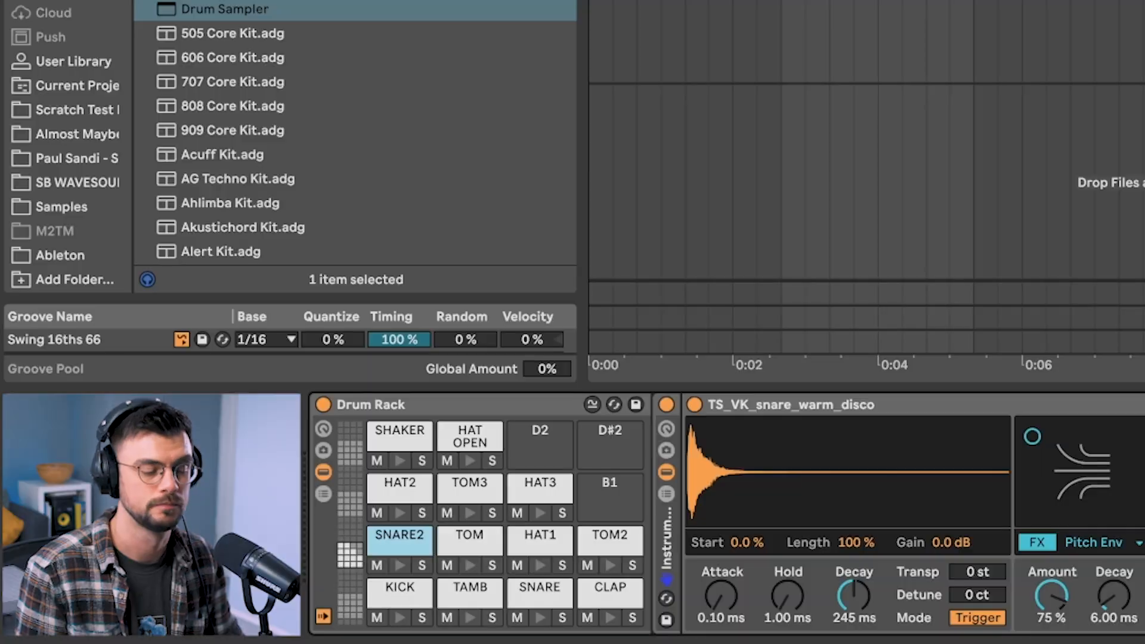
- Select the KICK pad and play its row of notes with rising velocities
click(400, 591)
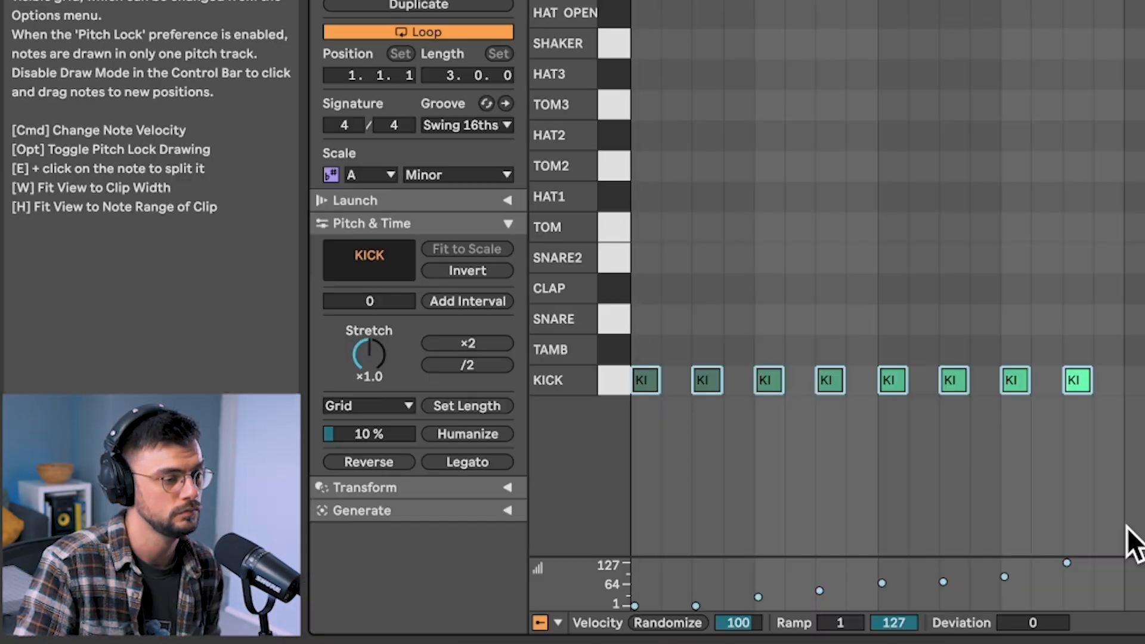
key(space)
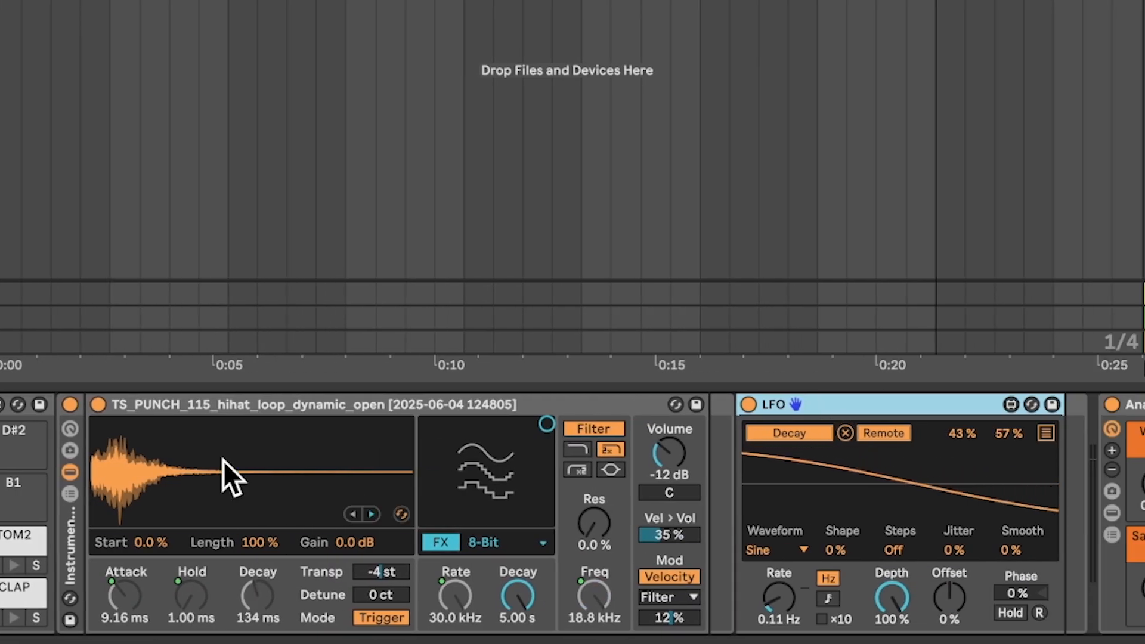
- Examine the open hi-hat sampler and the devices of the SNARE, SNARE2, HAT1 and KICK pads
click(221, 410)
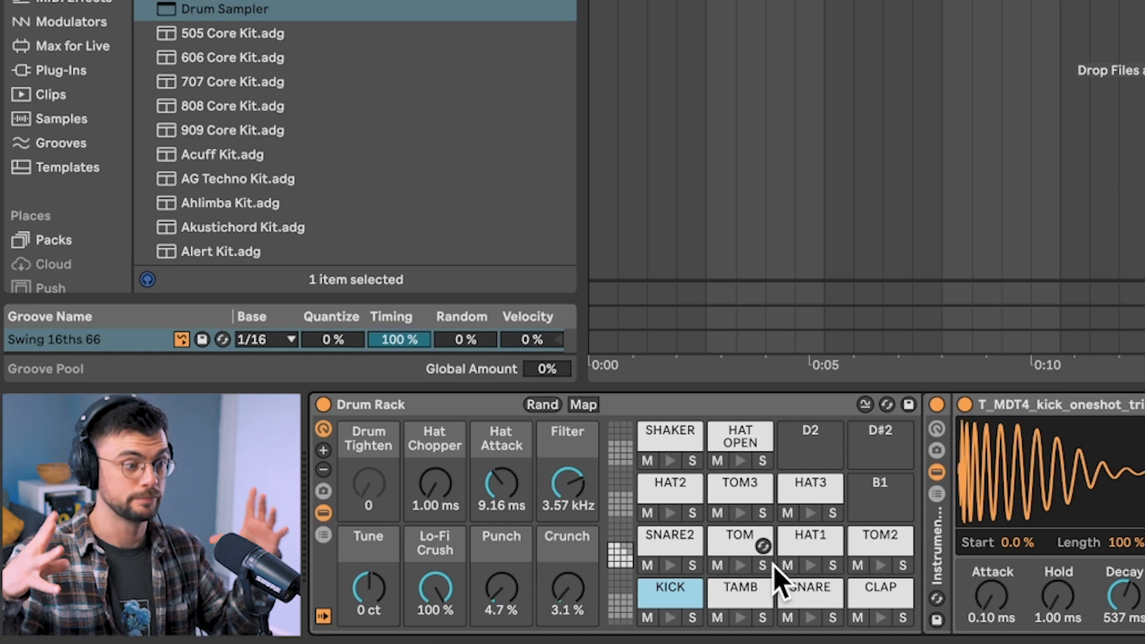
click(823, 588)
click(674, 538)
click(792, 534)
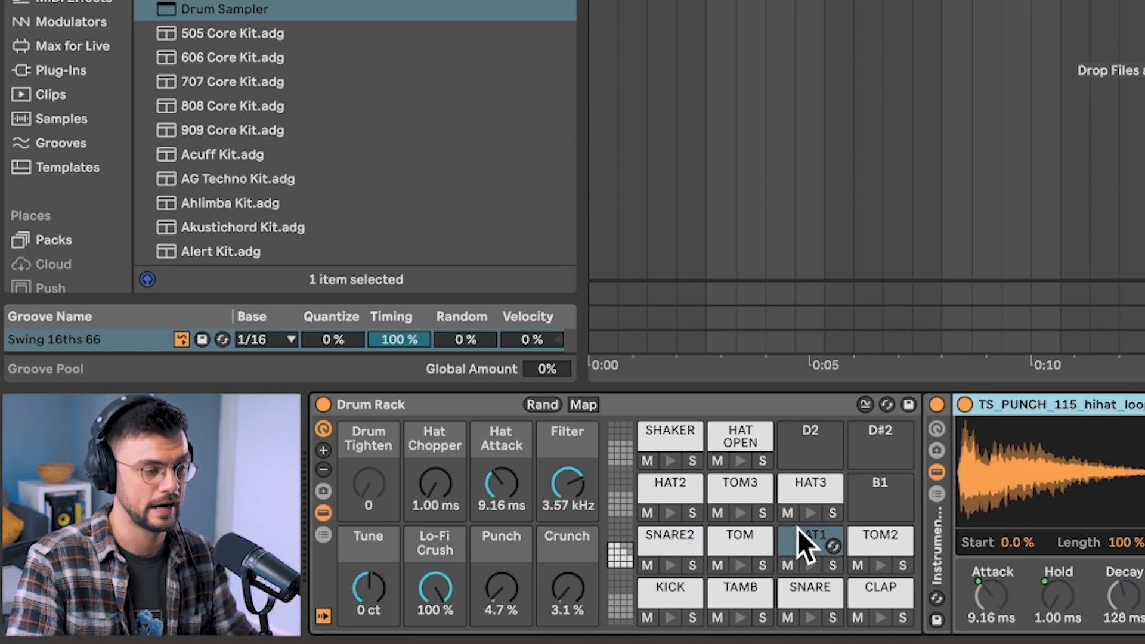
click(662, 586)
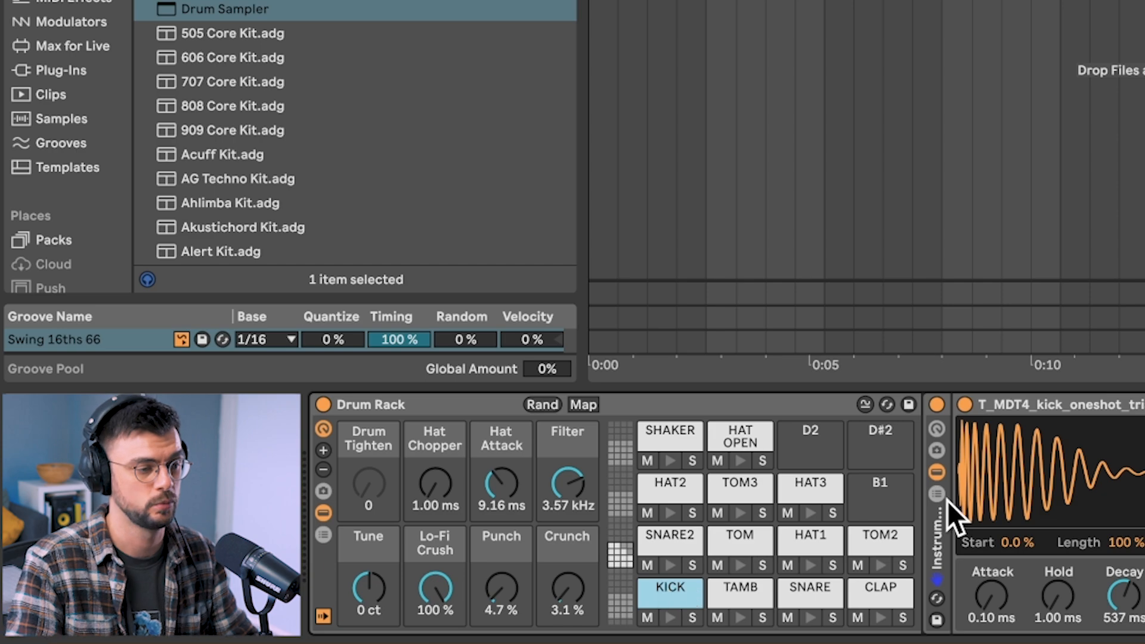
click(1021, 410)
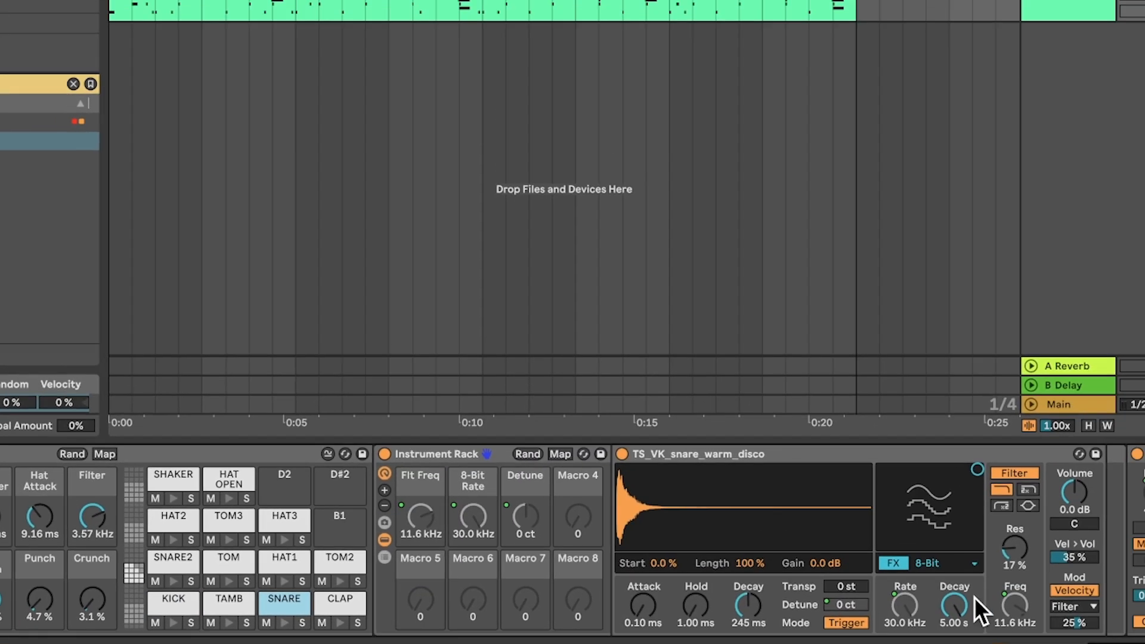
- Check which macro controls the snare sampler's filter frequency and inspect the Instrument Rack's macro mappings
right_click(1016, 601)
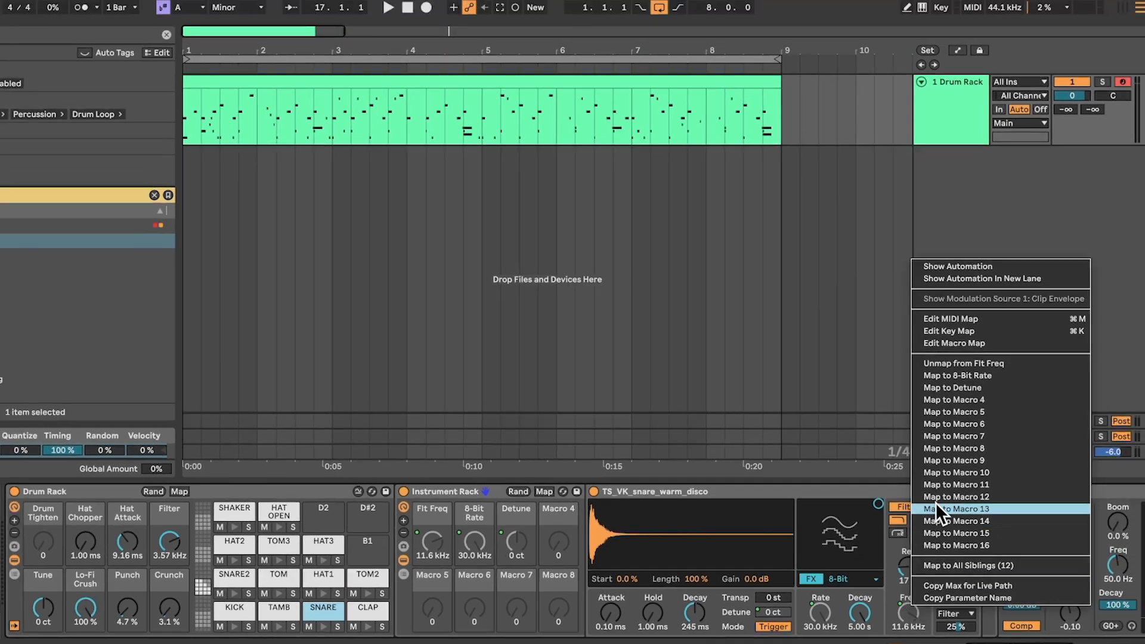
click(491, 508)
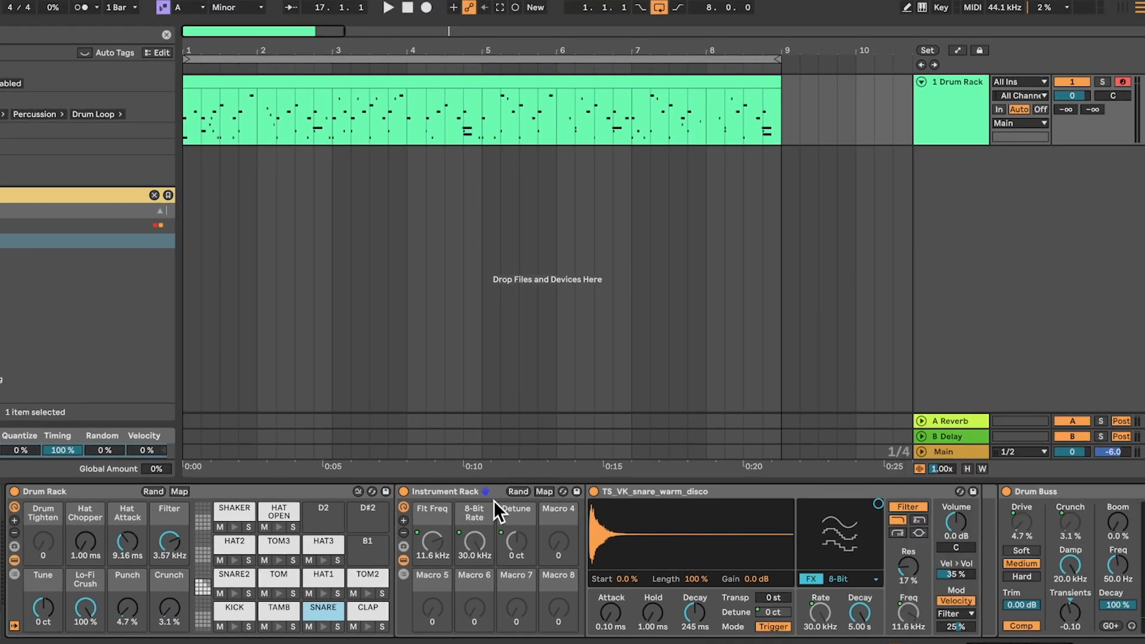
click(543, 492)
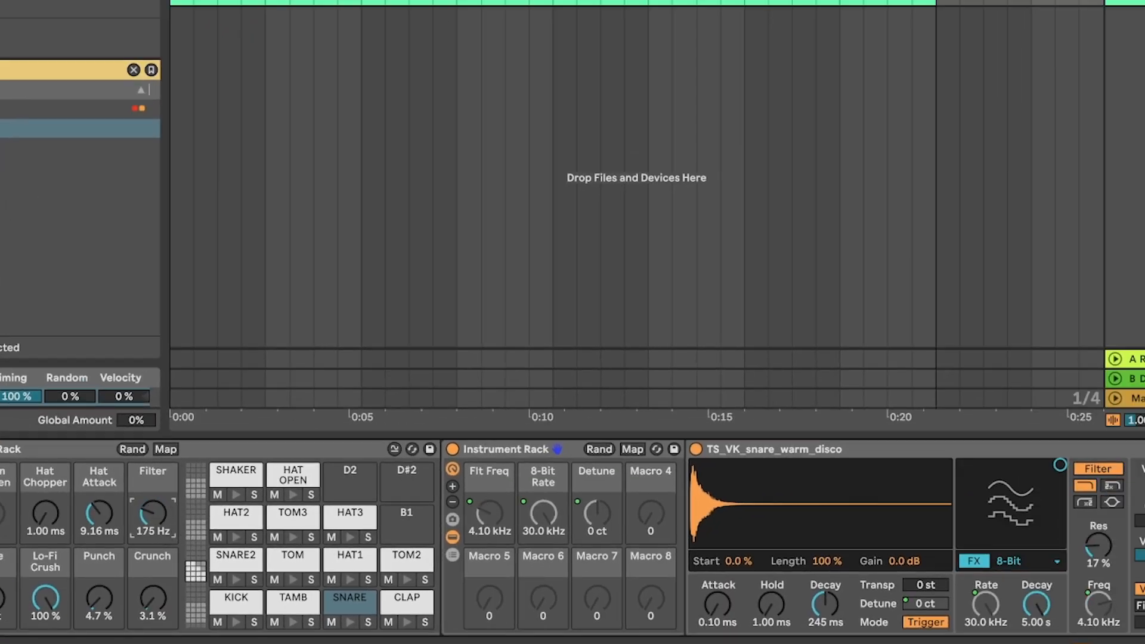
- Compare the filter response of the KICK and SNARE pads and bring the Drum Rack's Filter macro to 2.36 kHz
click(235, 609)
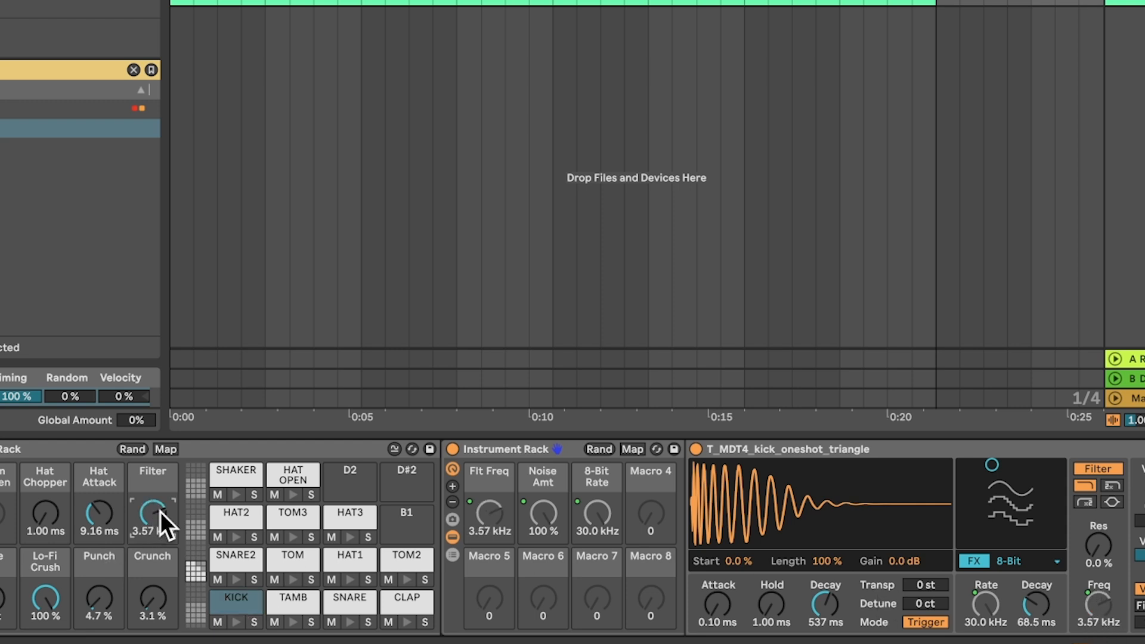
click(352, 602)
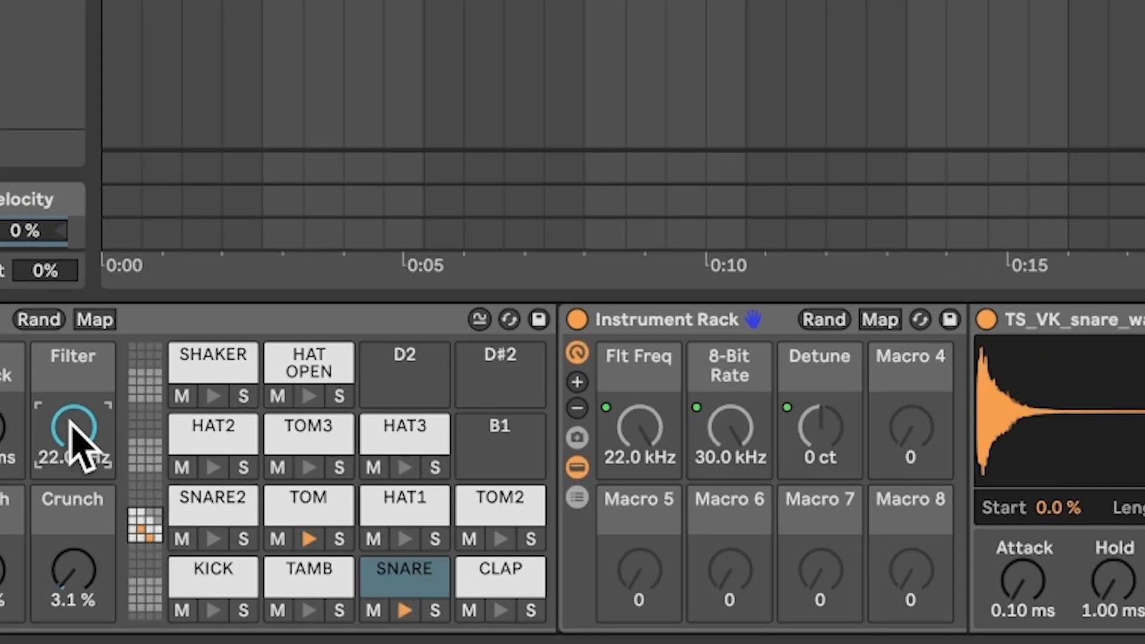
drag(151, 509, 151, 539)
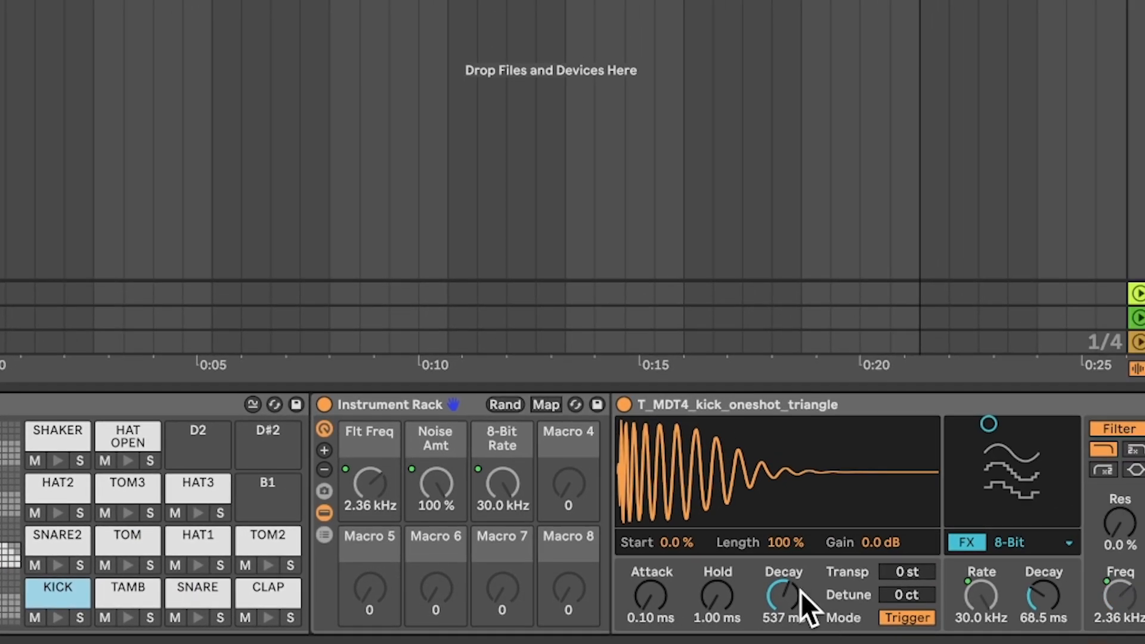
- Map the kick sampler's decay to Macro 4 of its Instrument Rack and that macro to the Drum Rack's Drum Tighten macro
right_click(793, 593)
click(776, 595)
right_click(775, 595)
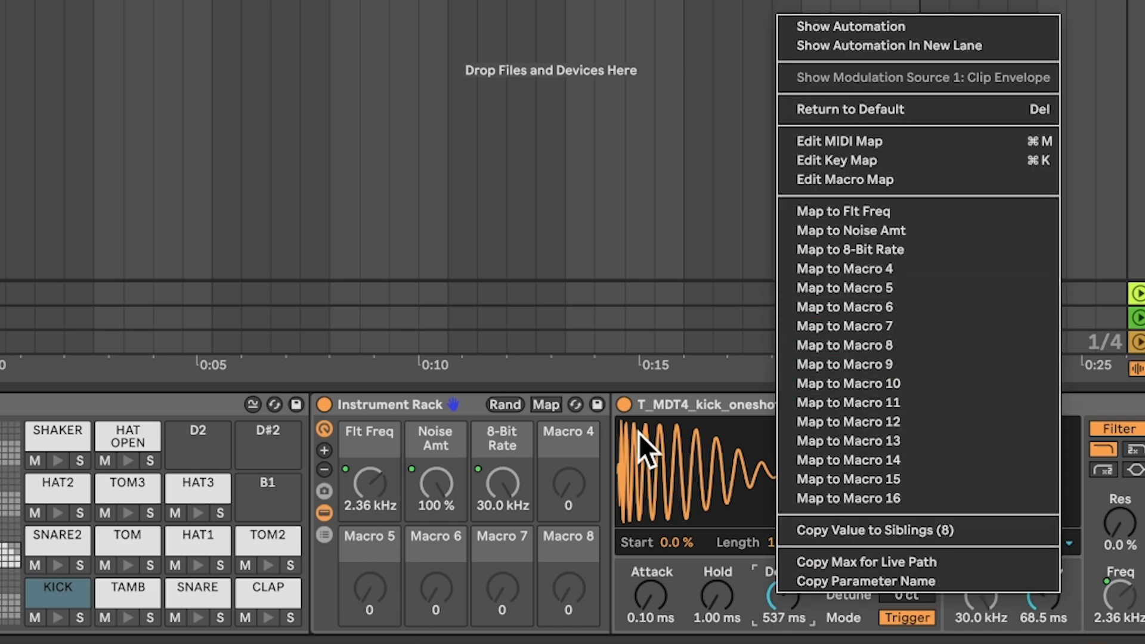
click(896, 268)
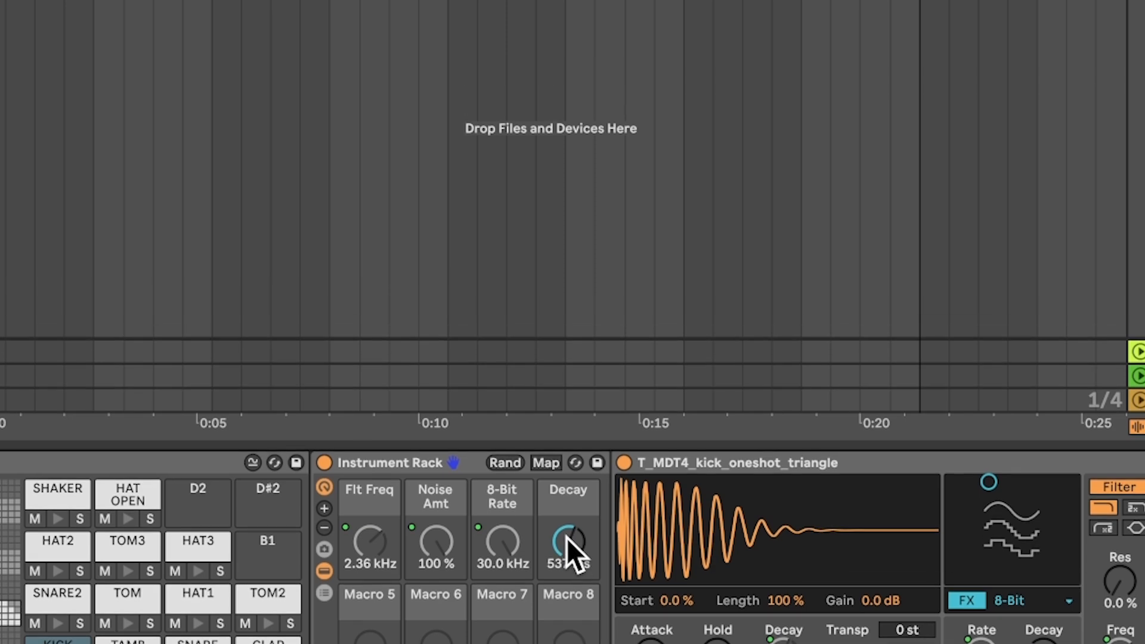
right_click(569, 493)
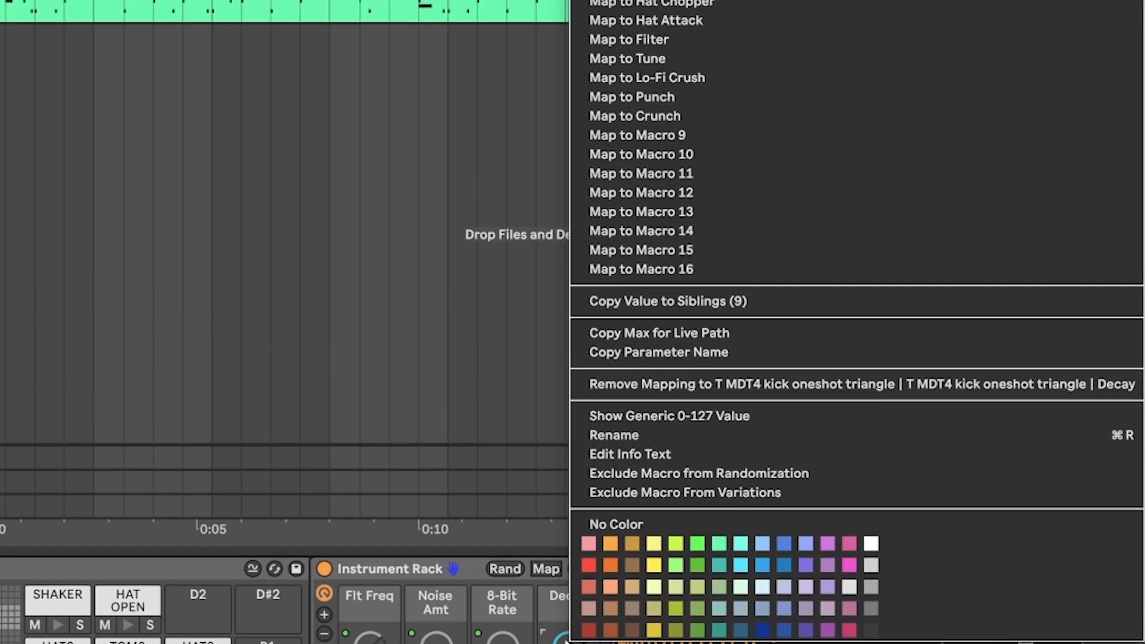
click(693, 24)
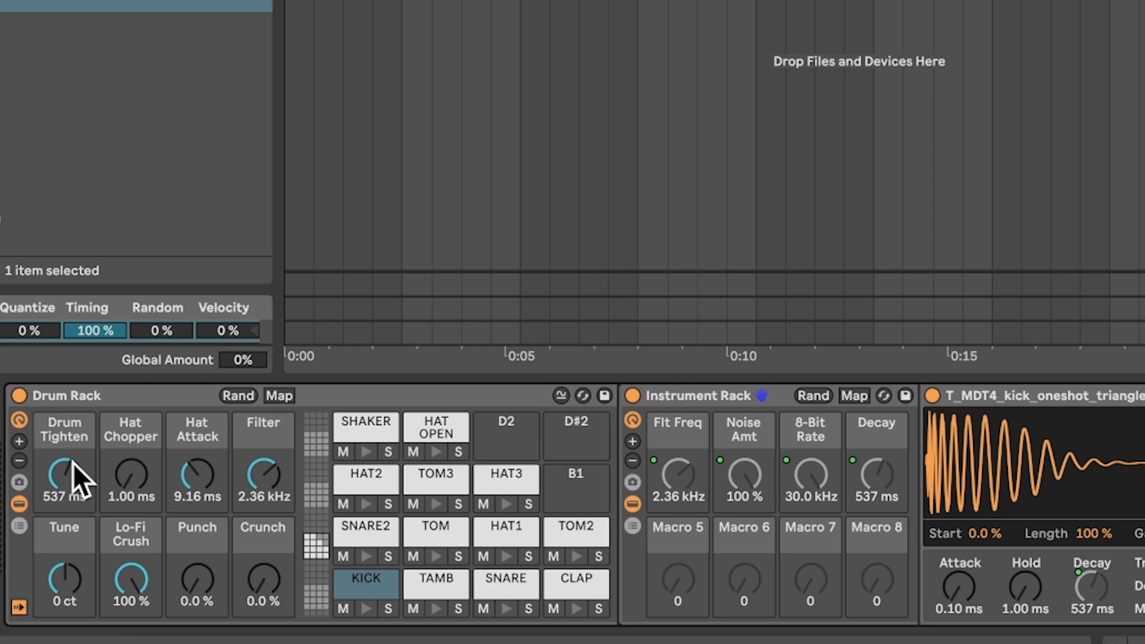
- Map the SNARE pad's decay to Macro 4 and on to Drum Tighten, and open the snare rack's macro mapping
click(491, 573)
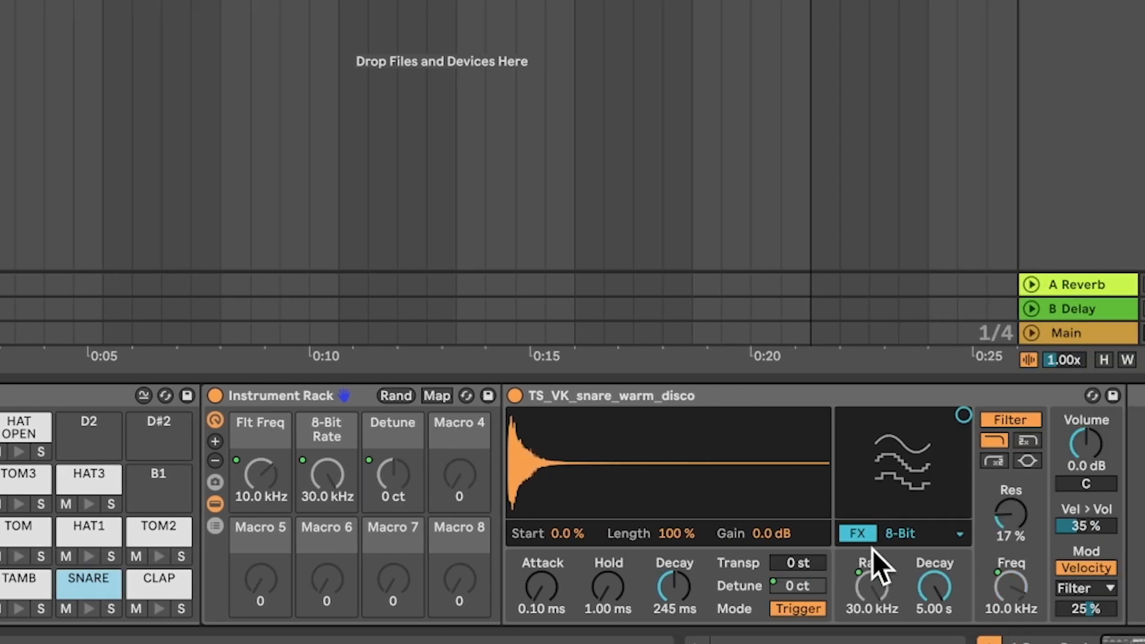
right_click(667, 593)
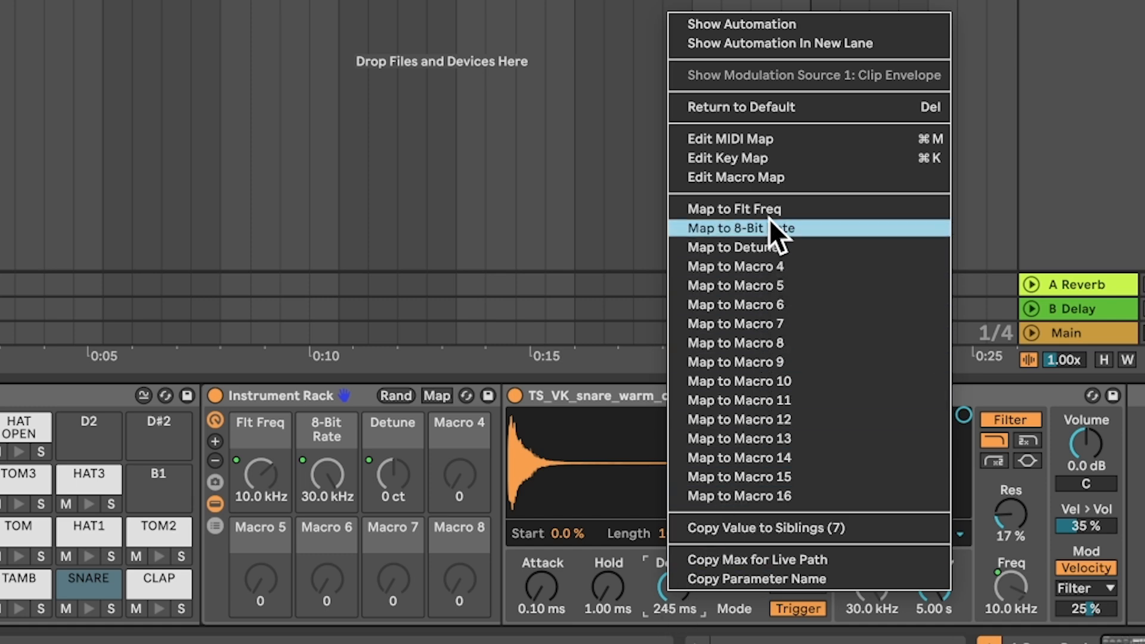
click(772, 264)
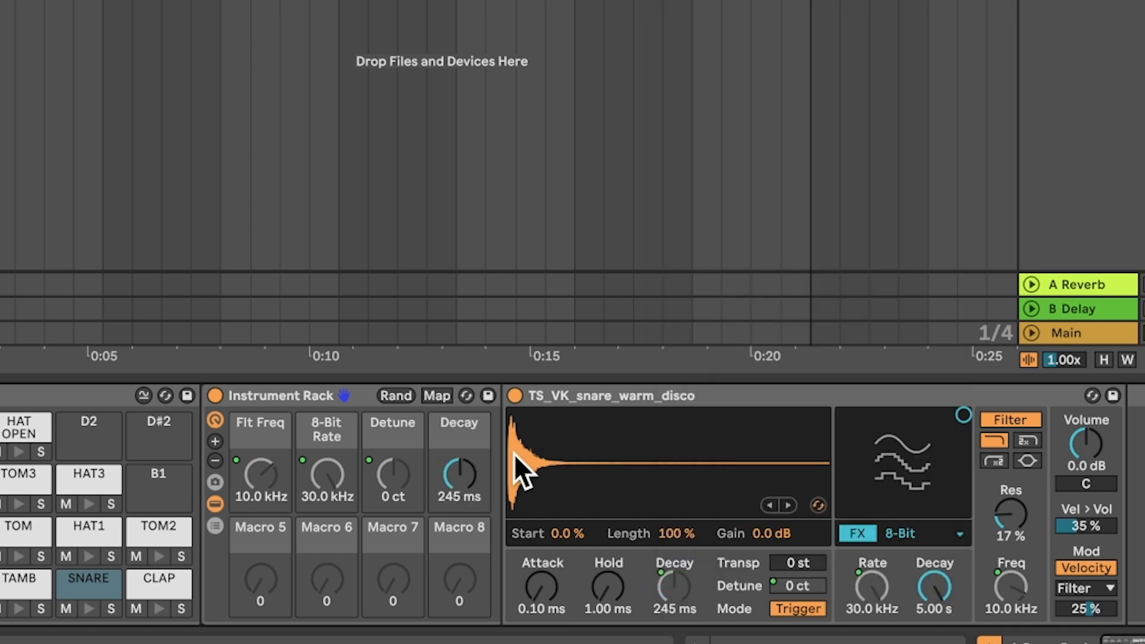
right_click(459, 474)
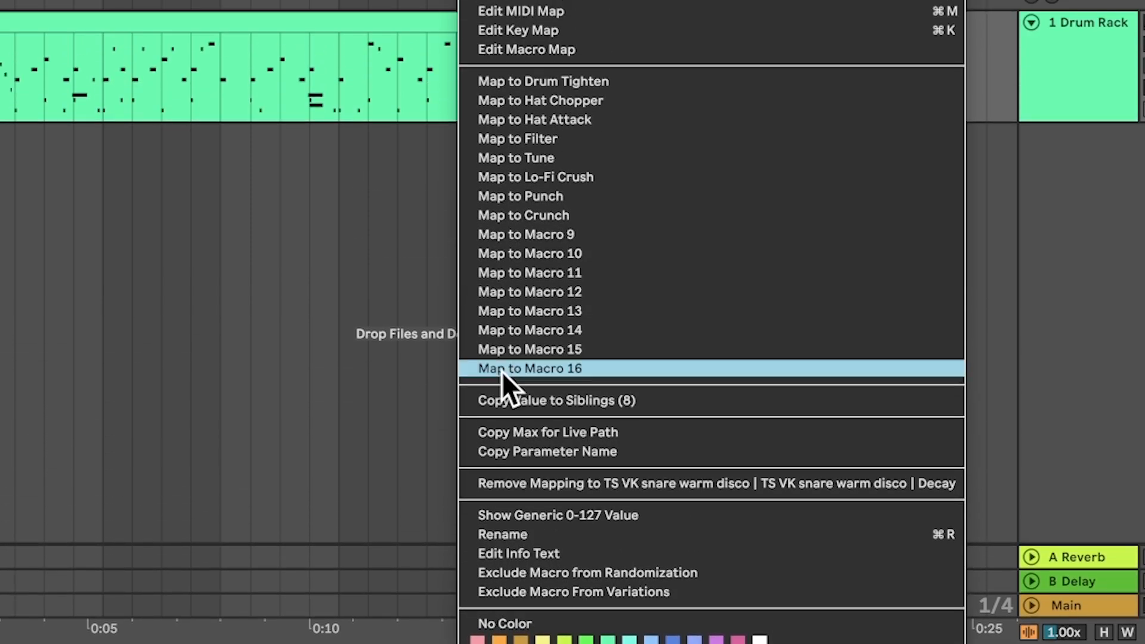
click(607, 81)
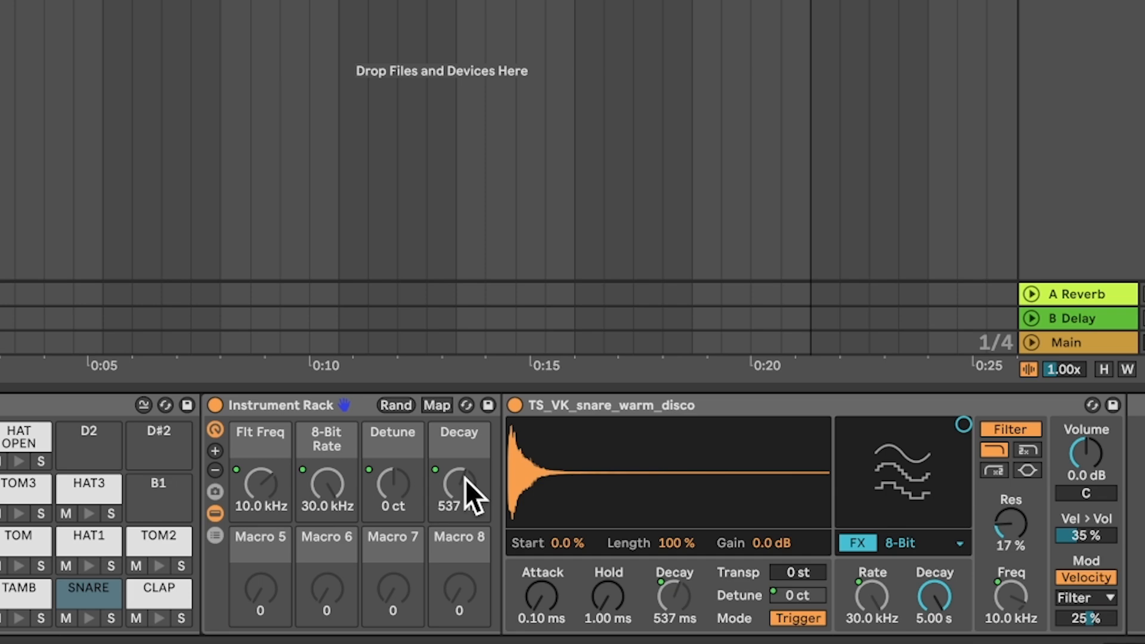
click(436, 405)
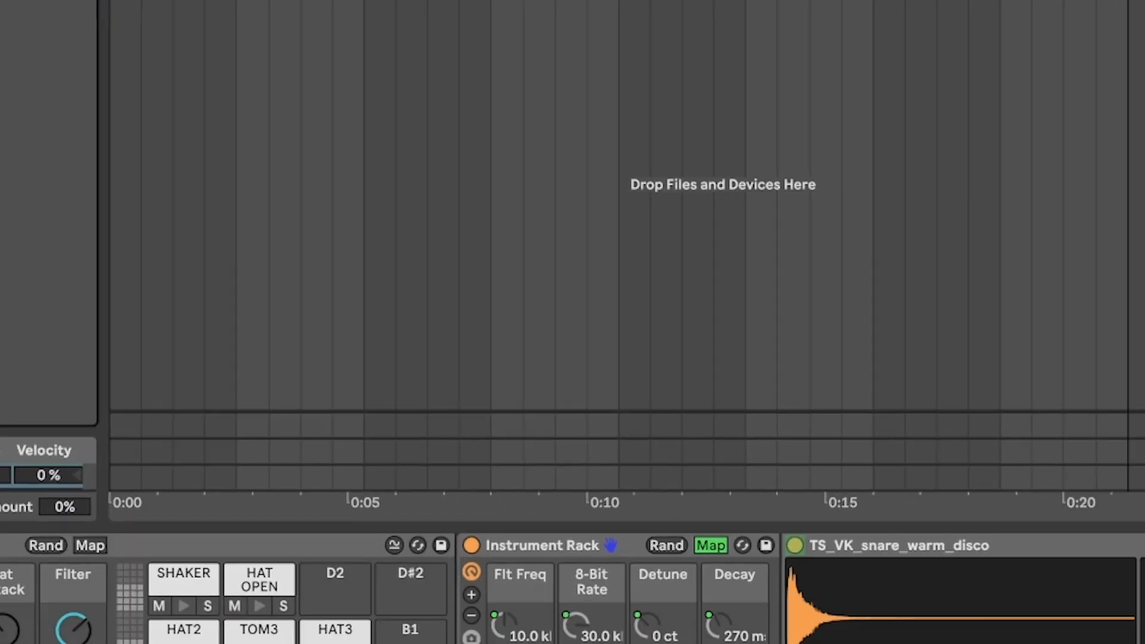
- Map the TOM2 pad's decay to Macro 4 and on to the Drum Rack's Drum Tighten macro, and adjust the Decay mapping's range
click(151, 542)
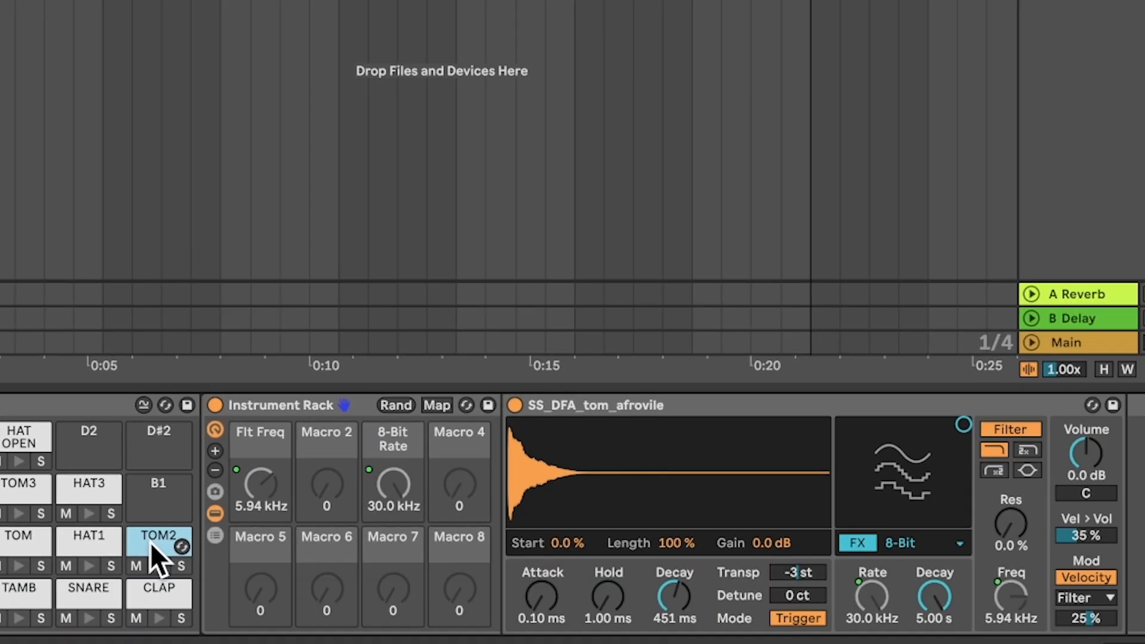
right_click(676, 595)
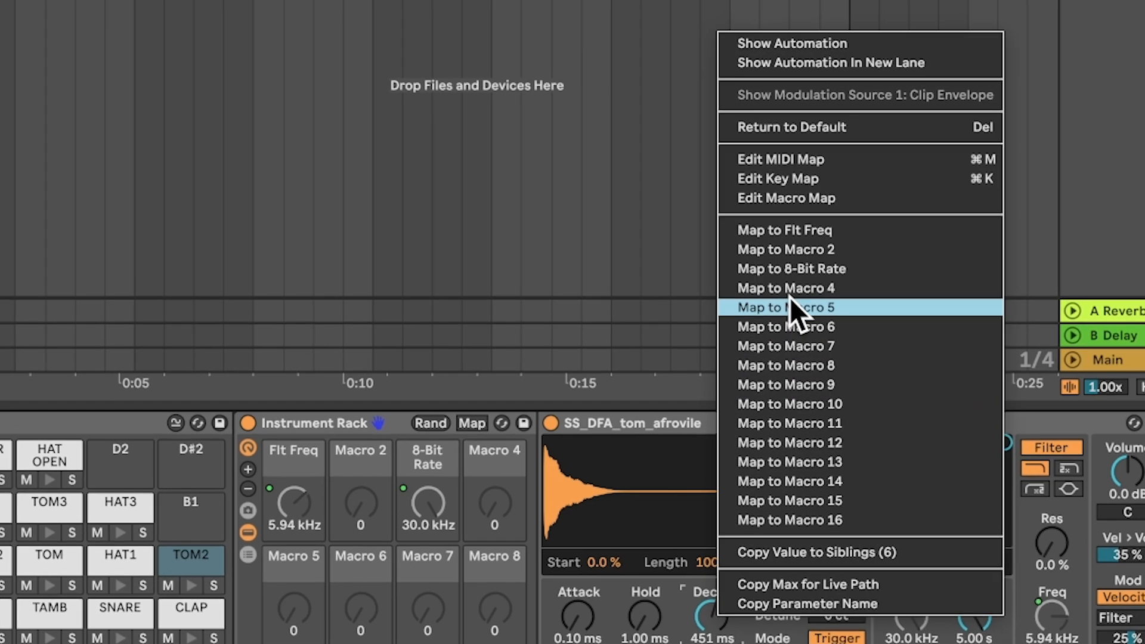
click(752, 273)
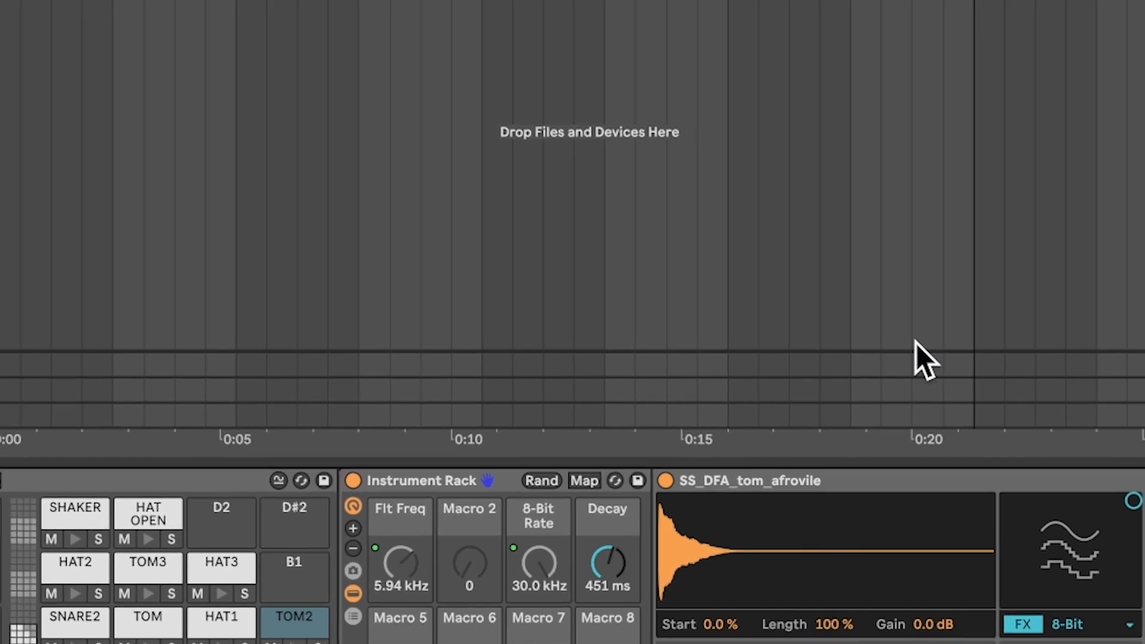
right_click(458, 483)
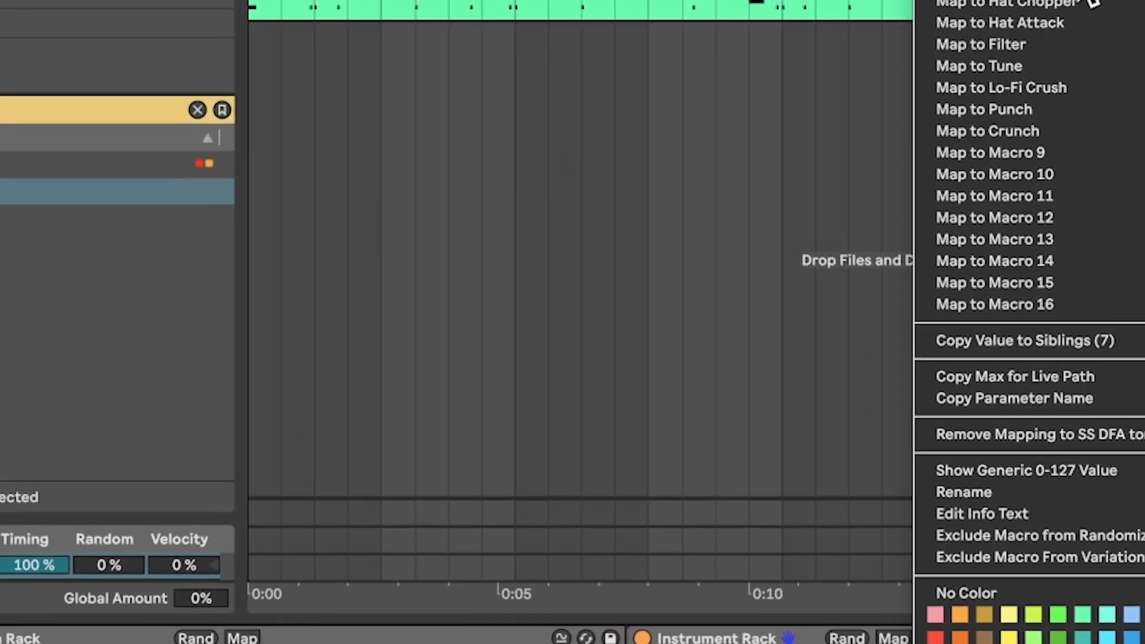
click(1083, 2)
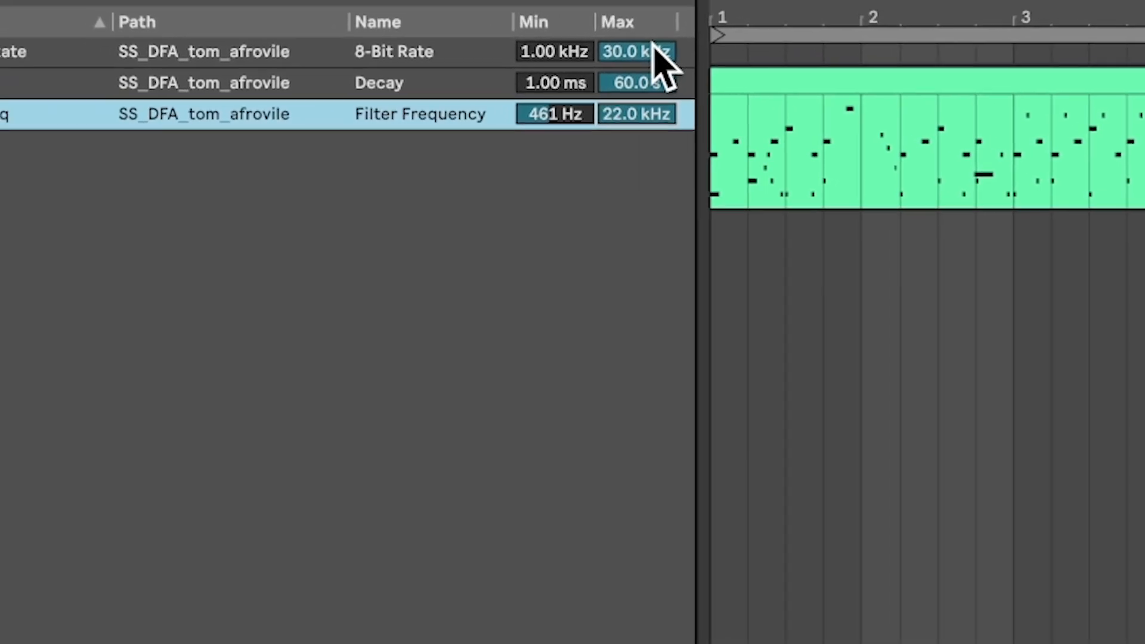
drag(721, 113, 721, 121)
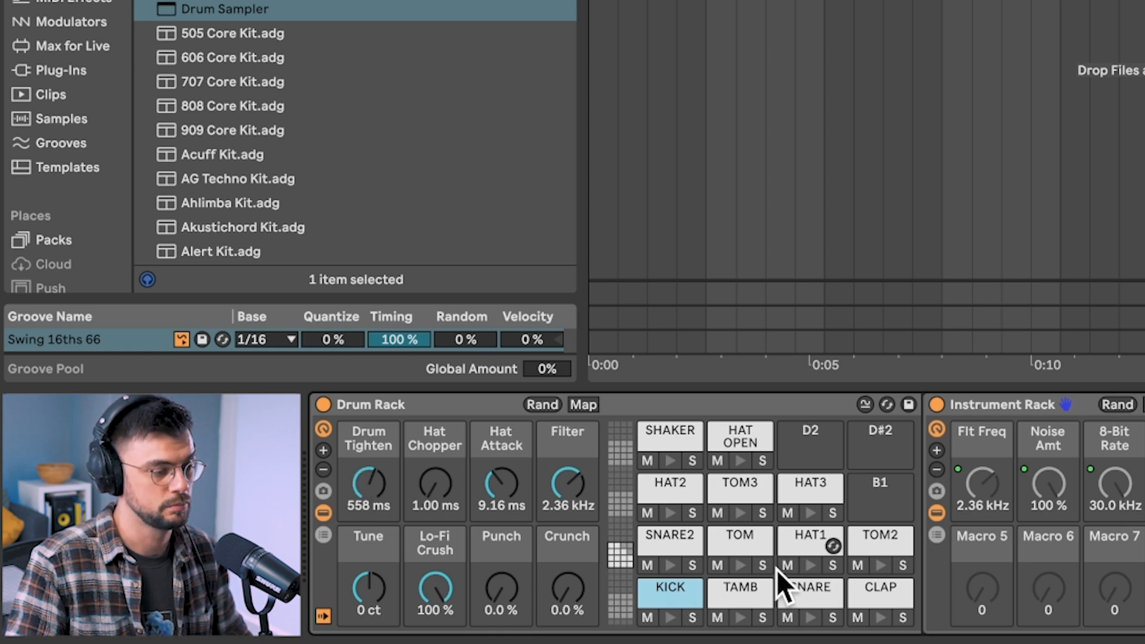
- Adjust the Drum Rack's Drum Tighten macro and play the drum loop
mouse_move(378, 478)
mouse_down()
mouse_move(378, 549)
mouse_move(384, 485)
mouse_up()
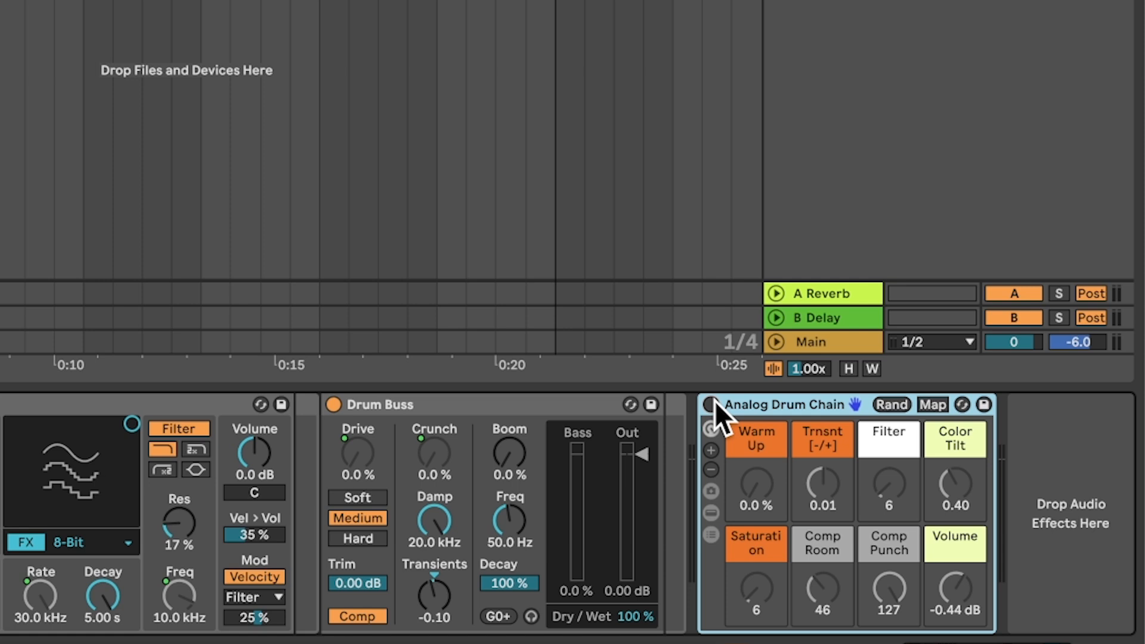
key(space)
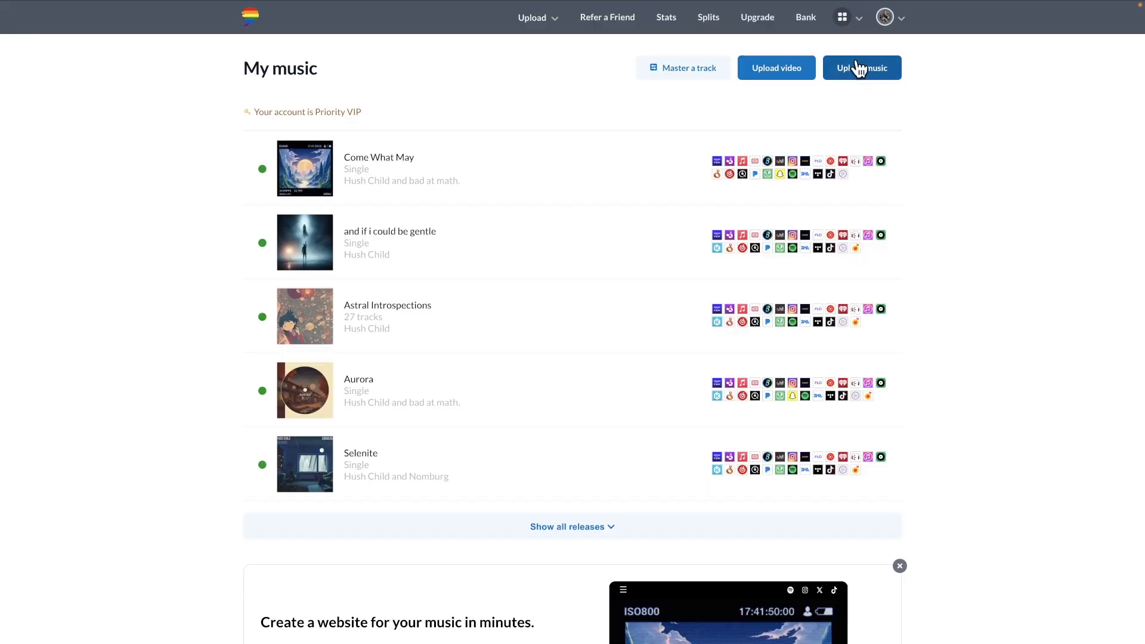
- Switch to DistroKid in the browser and look through its app list and the Promote yourself goodies
click(842, 22)
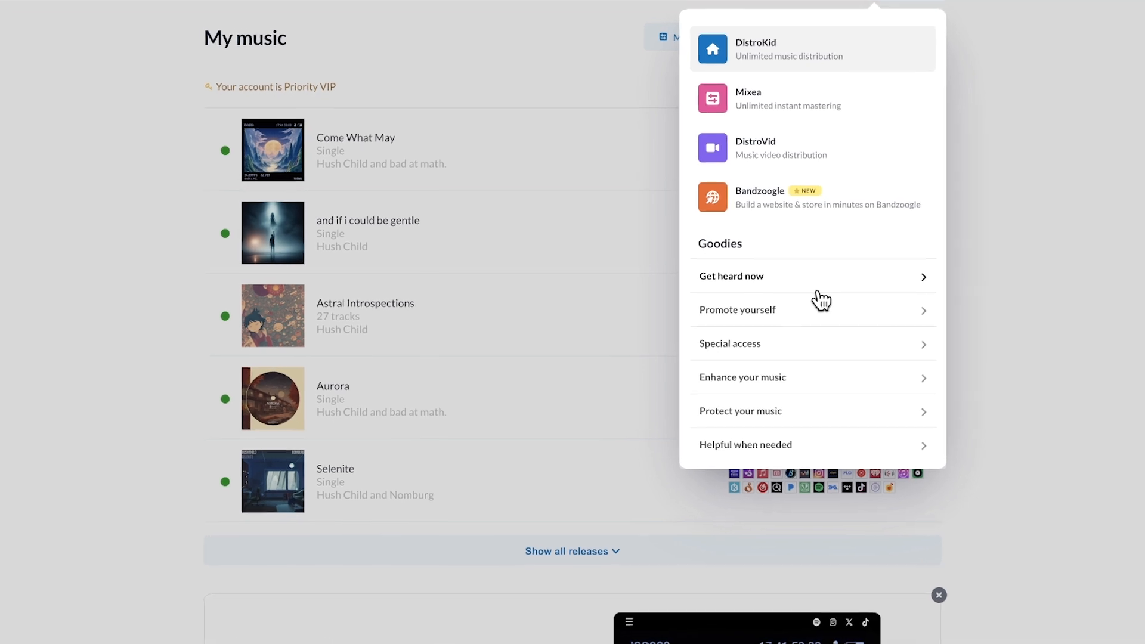
click(795, 291)
click(802, 484)
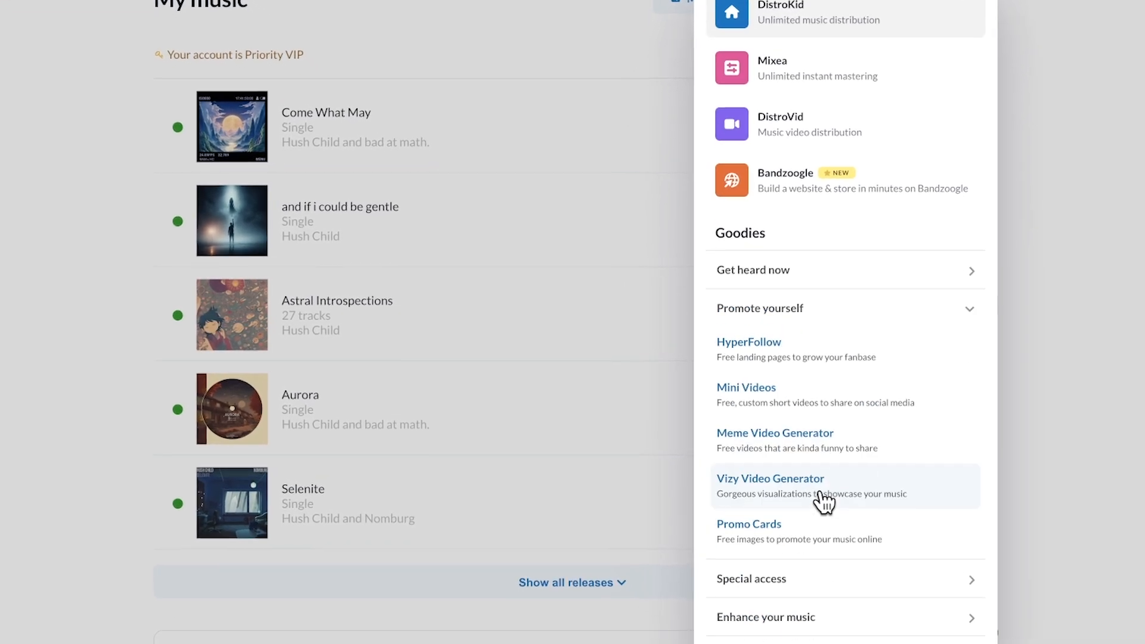
click(835, 357)
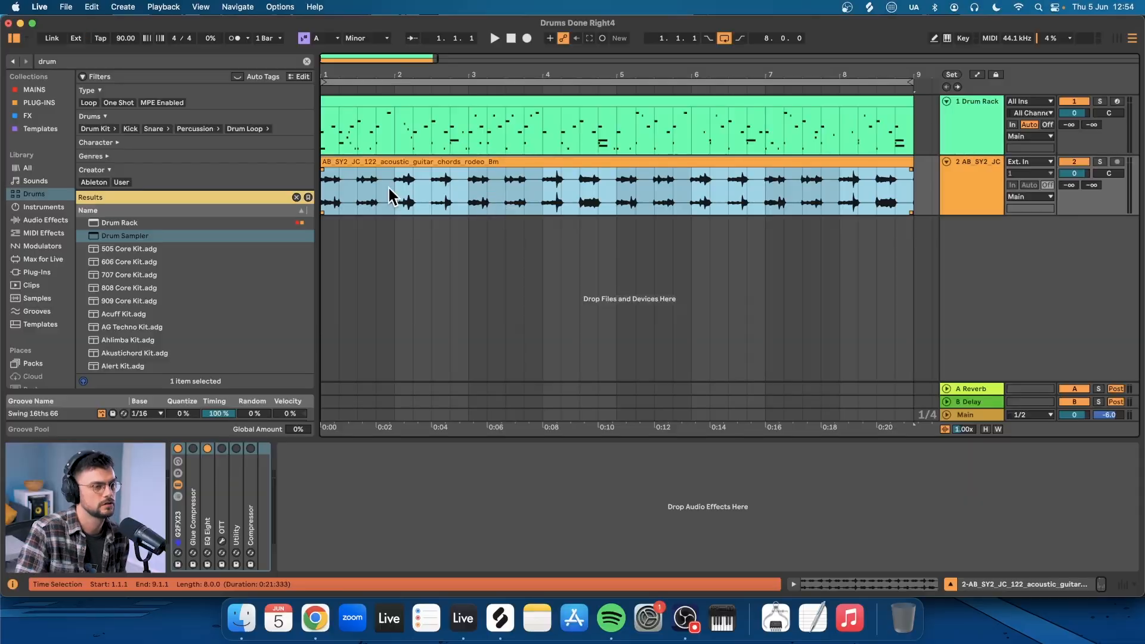
- Play the acoustic guitar chords in Ableton Live and cut a gap in the clip from 2.1.3 to 2.3
key(space)
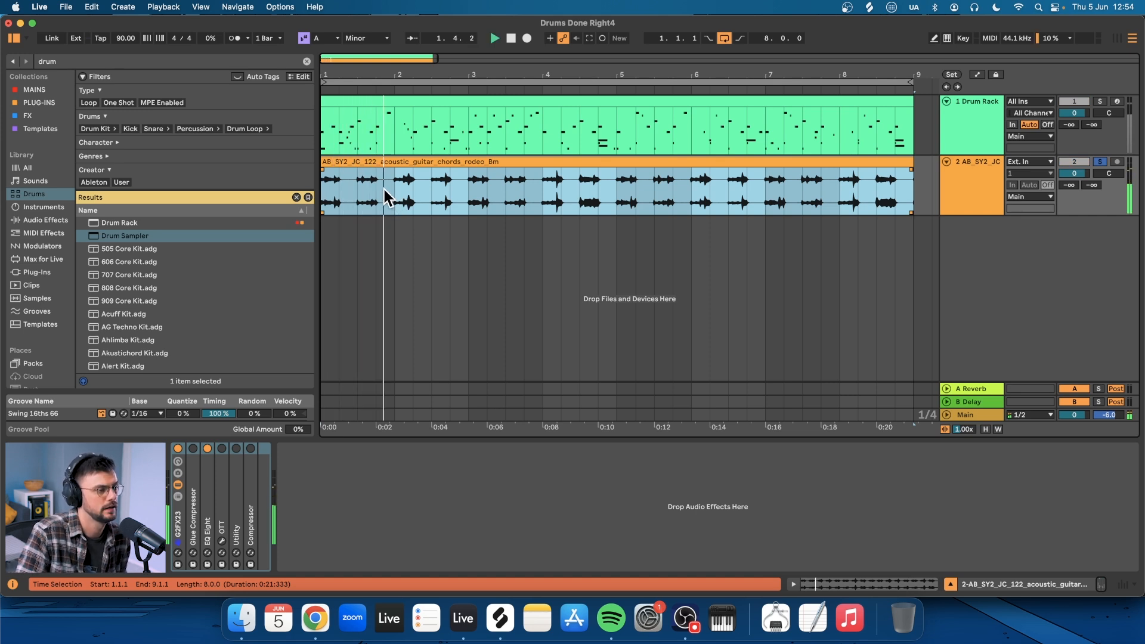
scroll(384, 191, up, 5)
scroll(421, 187, up, 3)
click(448, 185)
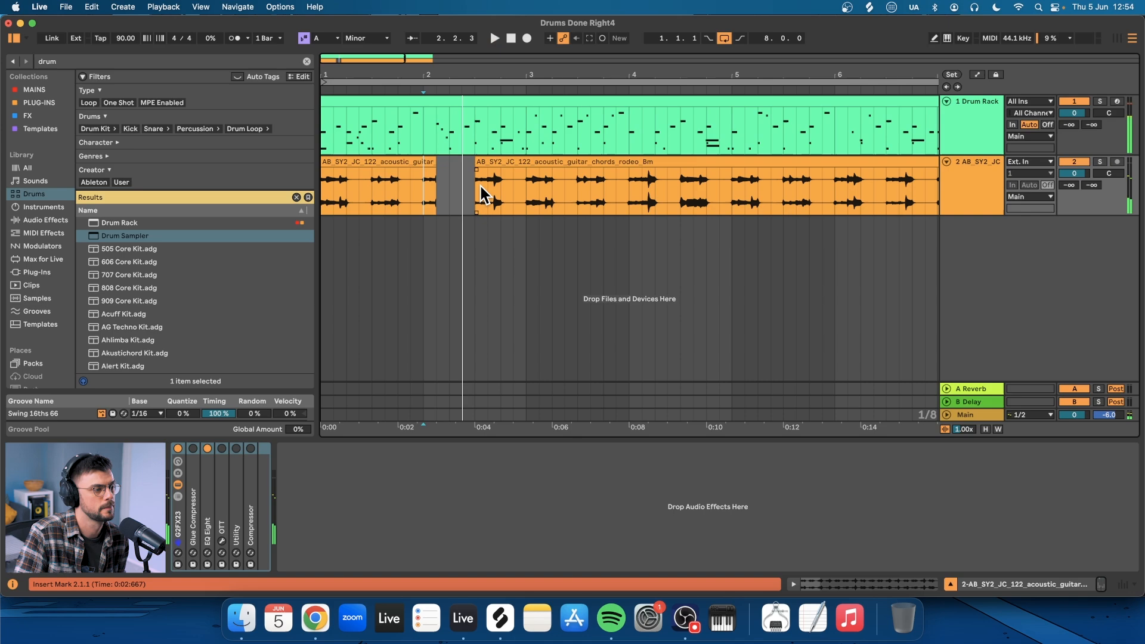
- Split the guitar chords clip at 4.3 and clear its audio from 4.4 to bar 5 during playback
key(space)
key(space)
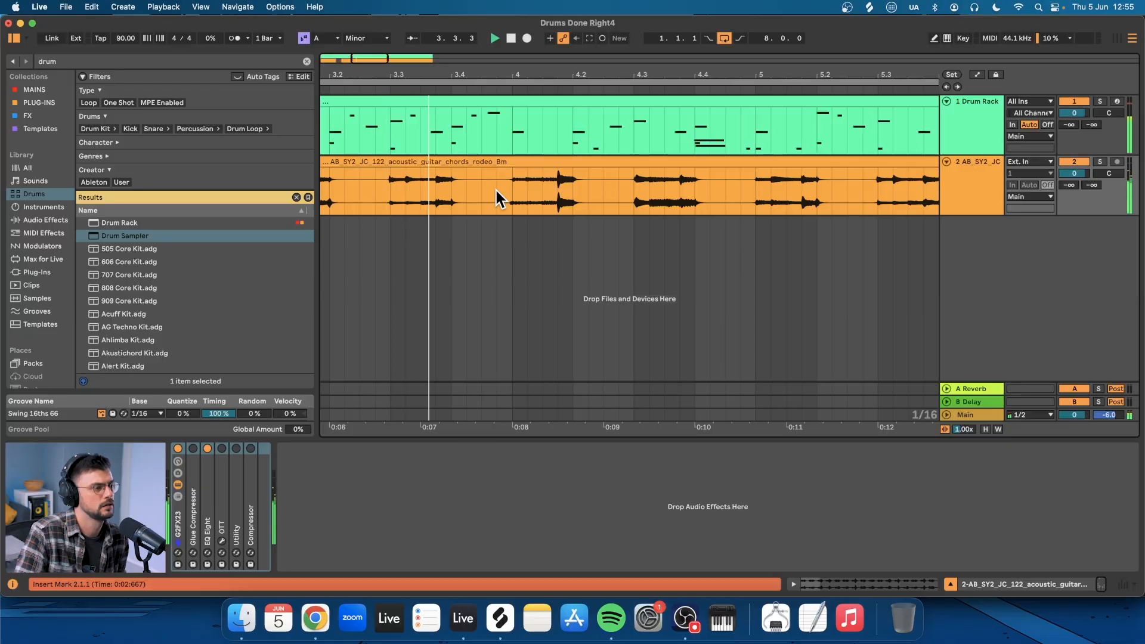
drag(636, 180, 646, 160)
key(super+e)
scroll(679, 178, down, 5)
key(space)
key(space)
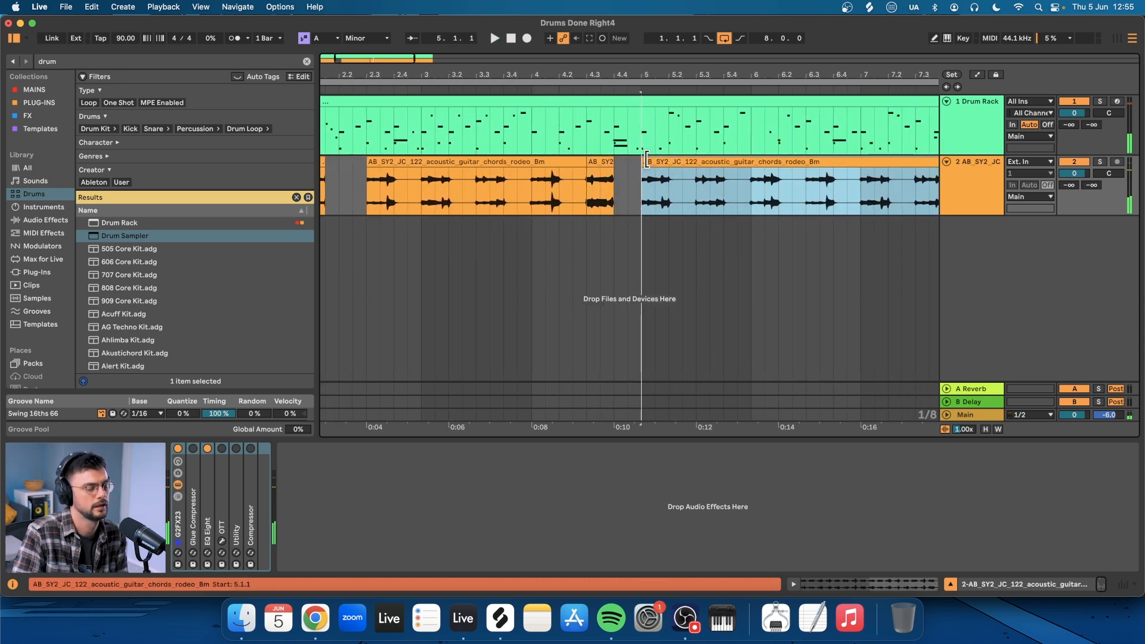
- Remove the guitar chords from 6.2 to 6.4 and trim the following clip's start to bar 7
key(space)
scroll(647, 178, down, 4)
scroll(641, 181, right, 2)
scroll(632, 182, up, 5)
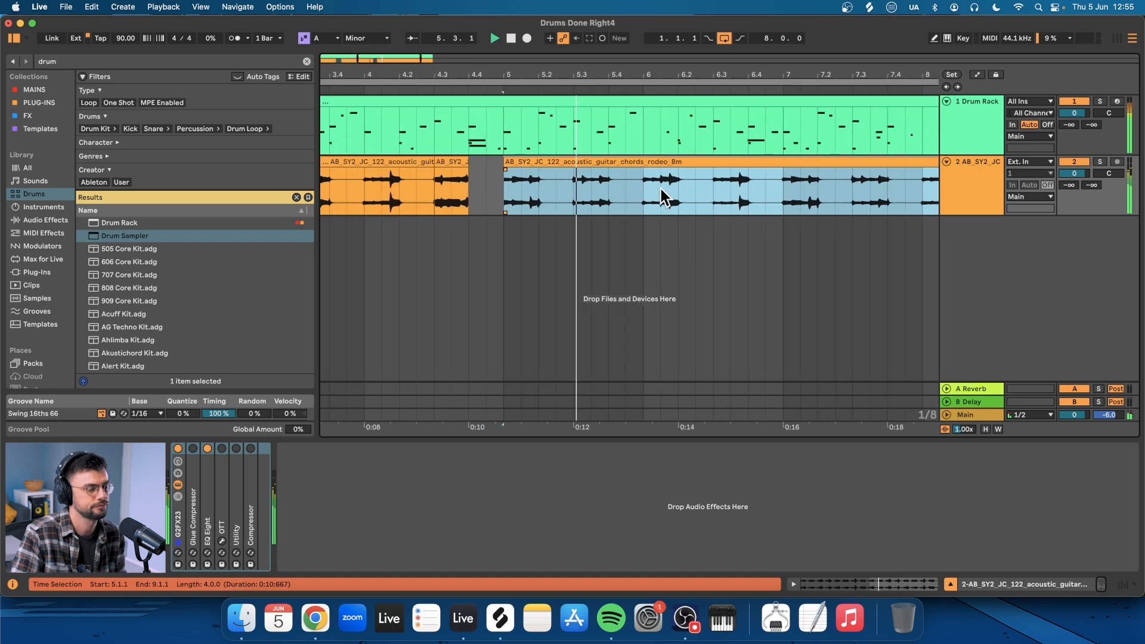
scroll(656, 186, right, 3)
scroll(637, 179, up, 3)
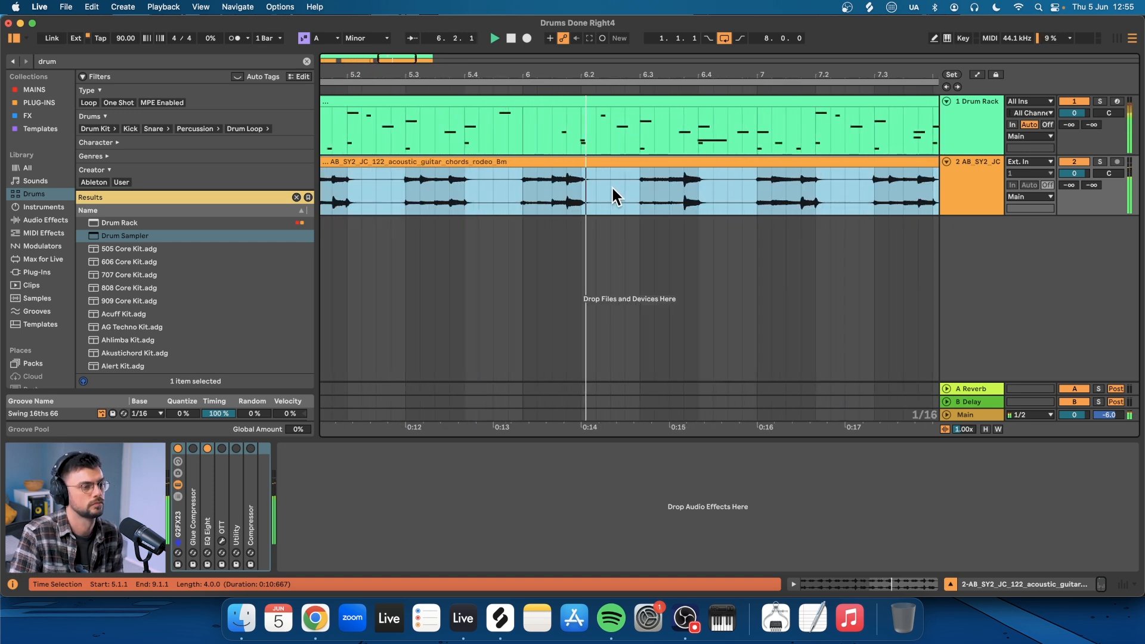
drag(583, 187, 686, 185)
scroll(685, 163, down, 4)
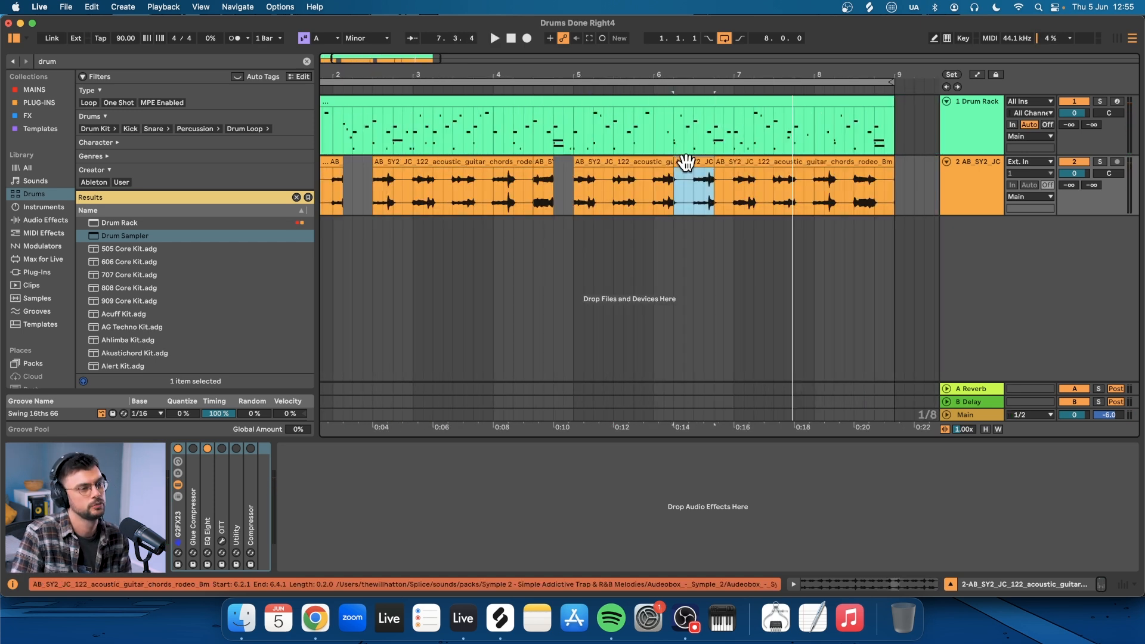
key(Delete)
mouse_move(715, 161)
mouse_down()
mouse_move(753, 161)
mouse_move(732, 161)
mouse_up()
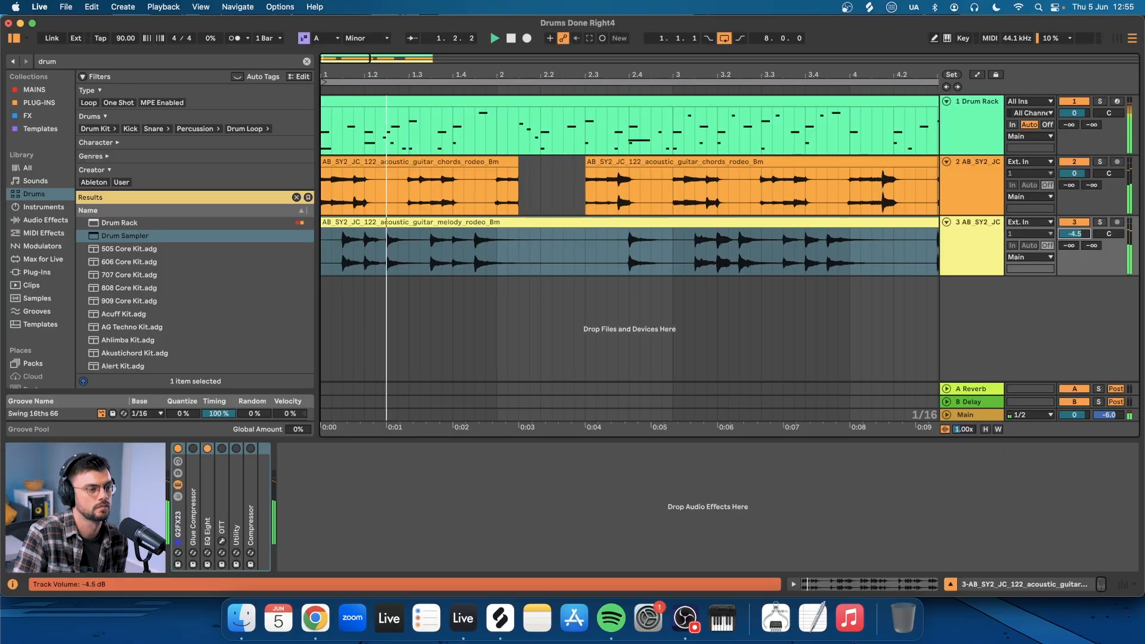
- Cut a gap in the acoustic guitar melody clip from 2.2 to bar 3
drag(513, 250, 587, 245)
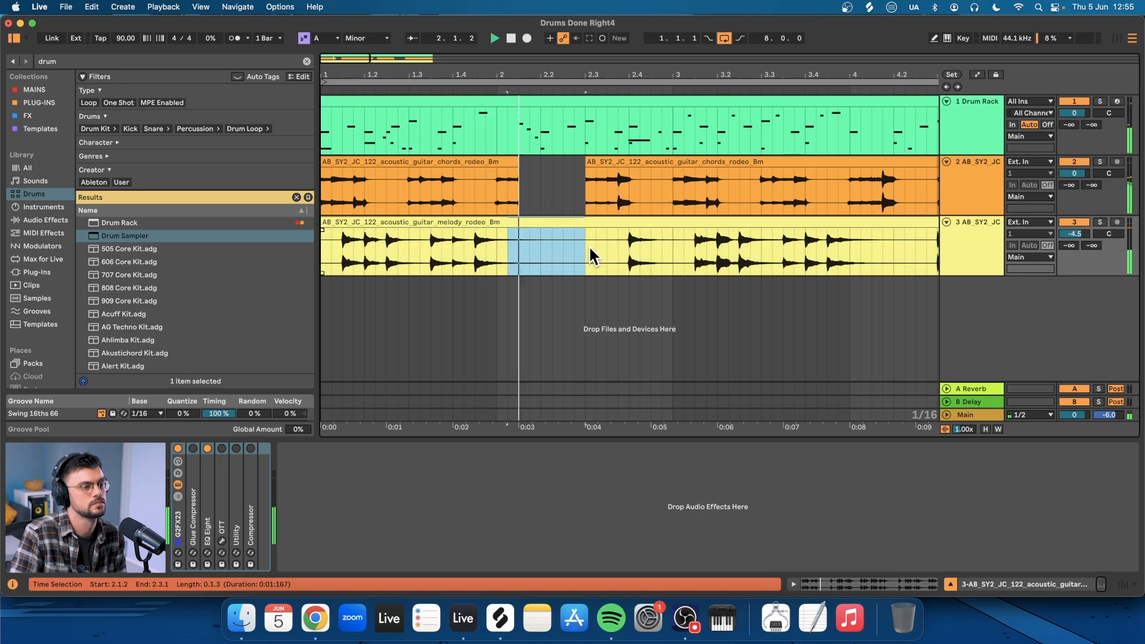
drag(517, 245, 678, 234)
key(Delete)
click(684, 235)
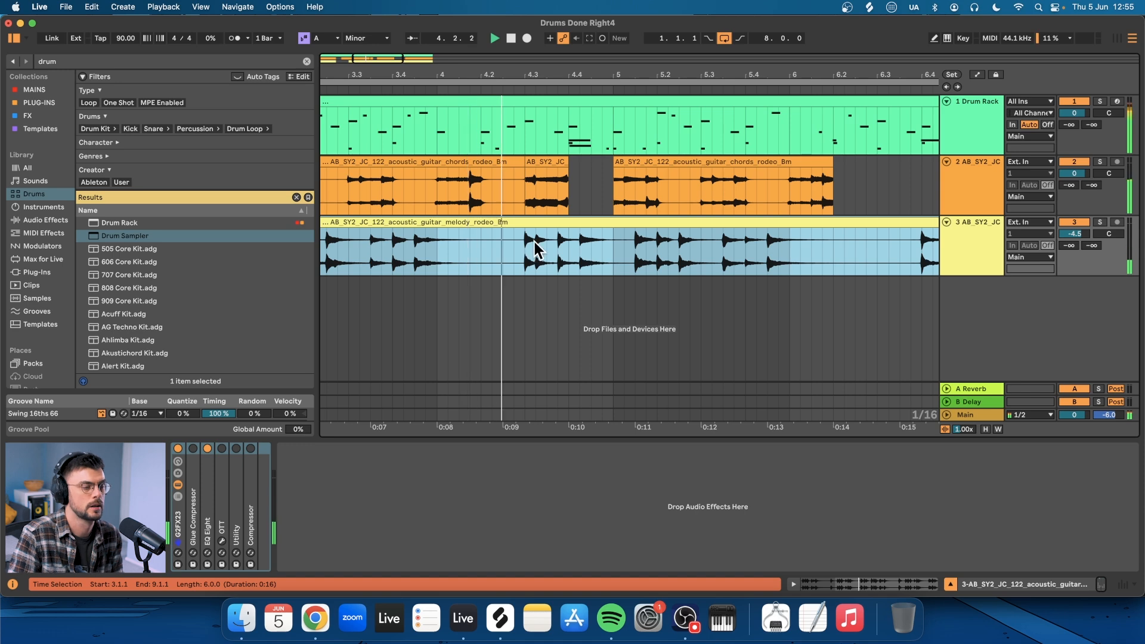
- Delete the guitar melody's audio from 4.2.4 to bar 5 and from 6.3 to bar 7
click(514, 243)
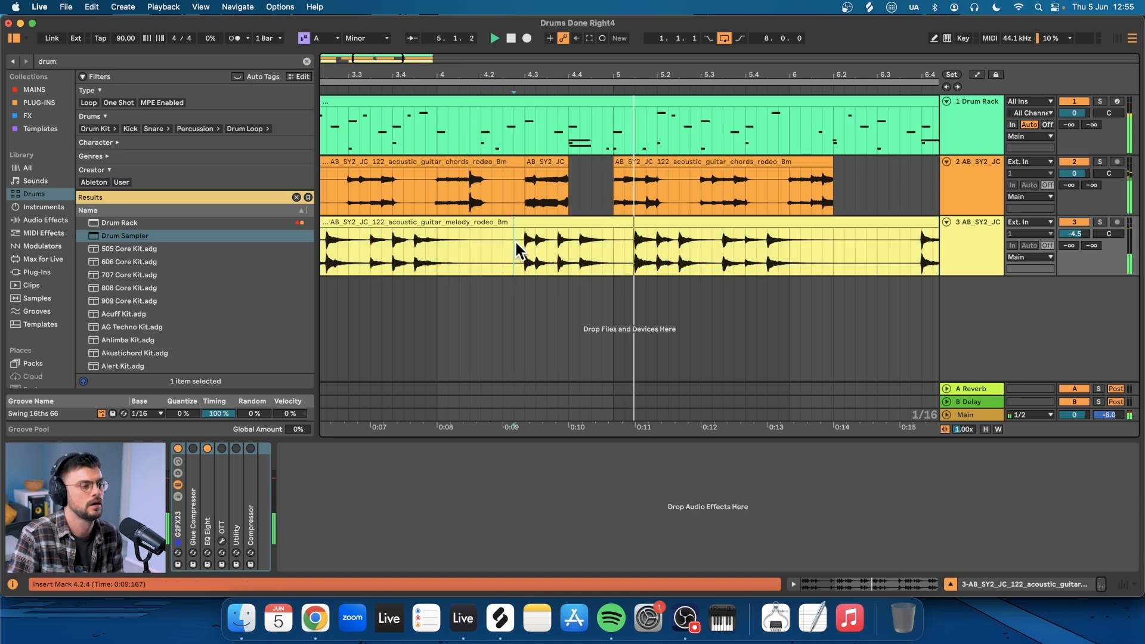
drag(510, 244, 610, 238)
key(Delete)
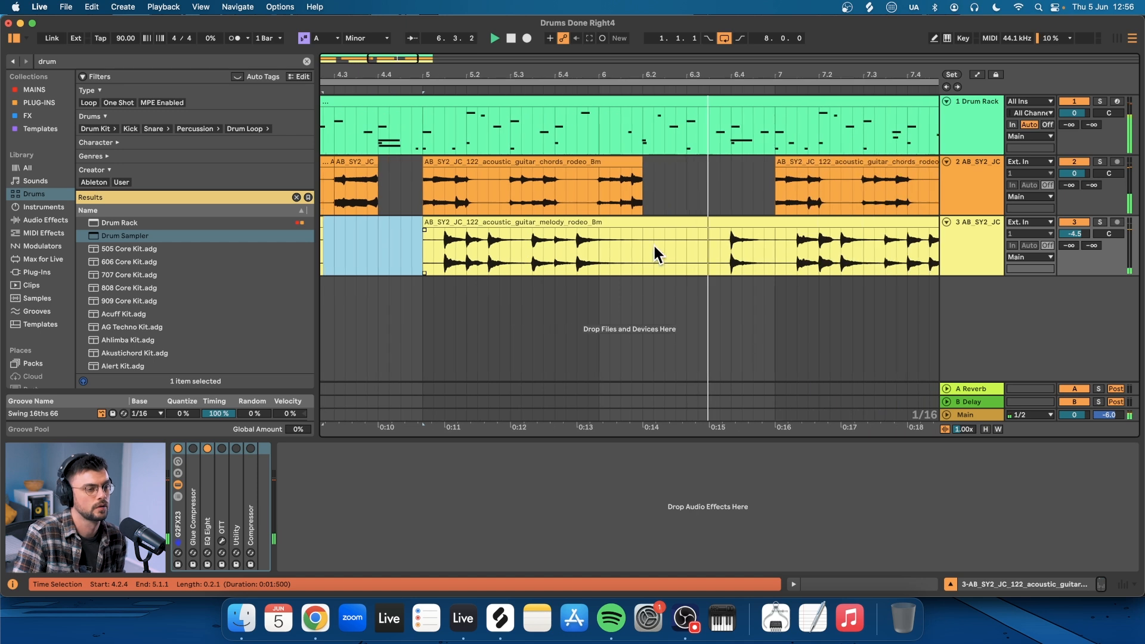
drag(676, 237, 856, 245)
key(Delete)
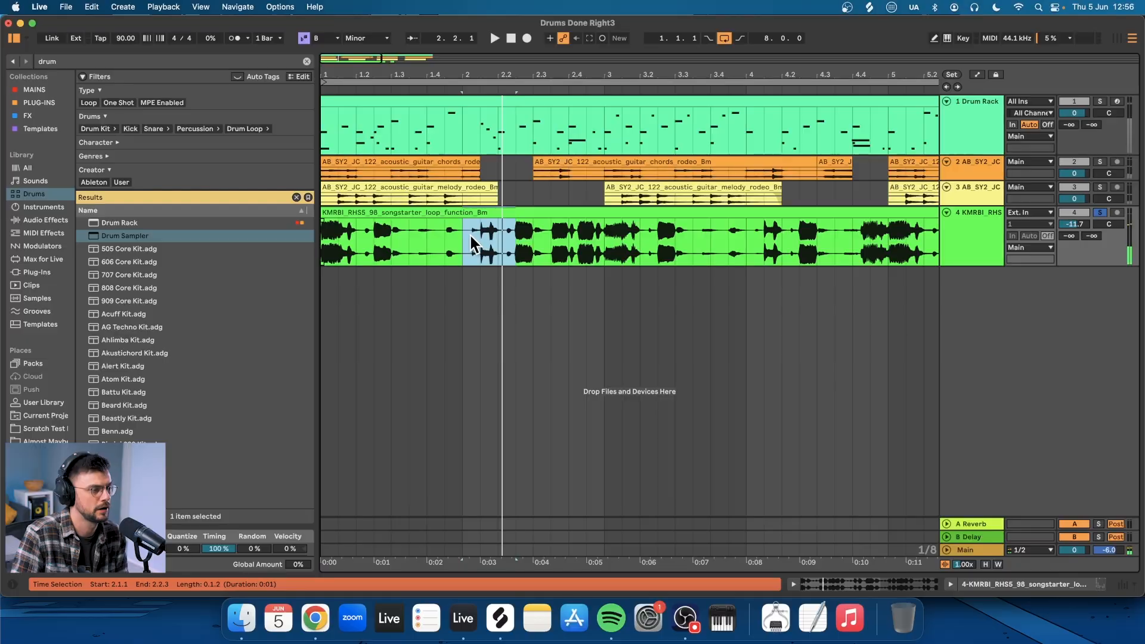
- Delete the songstarter loop except for the fragment from 2.1 to 2.2, and play the arrangement from the start
click(204, 237)
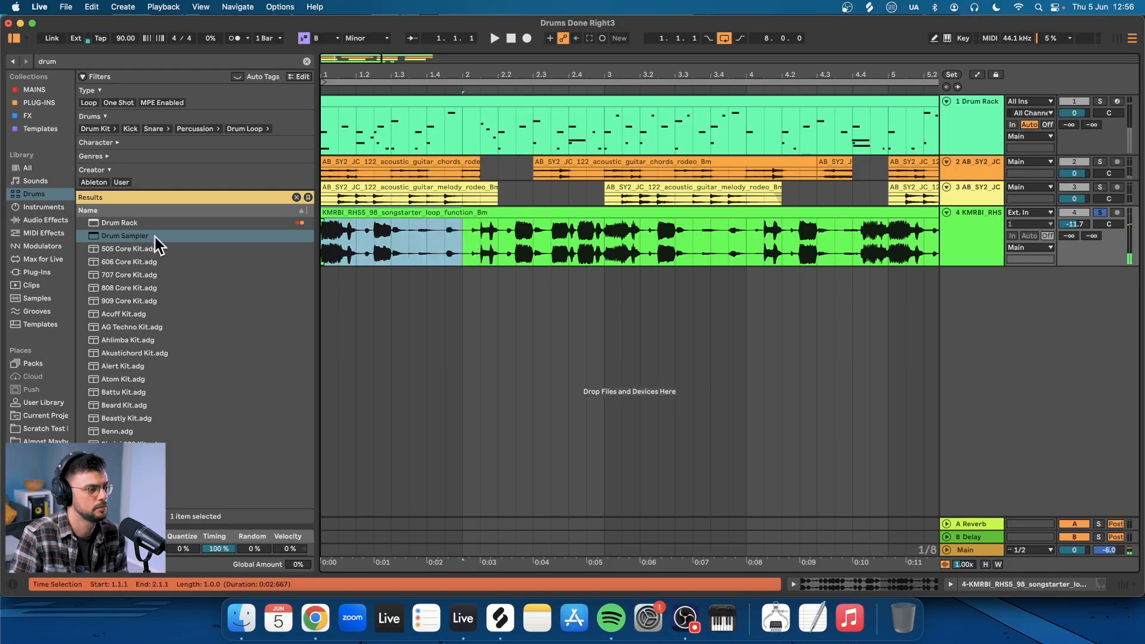
drag(504, 234, 782, 229)
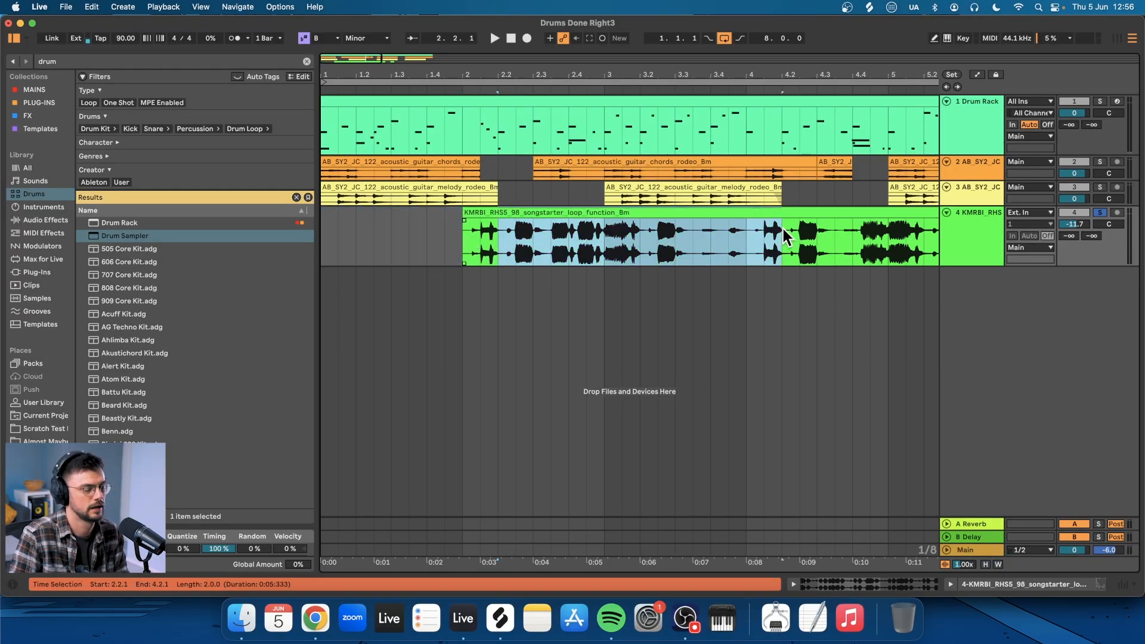
key(Delete)
click(790, 211)
key(Delete)
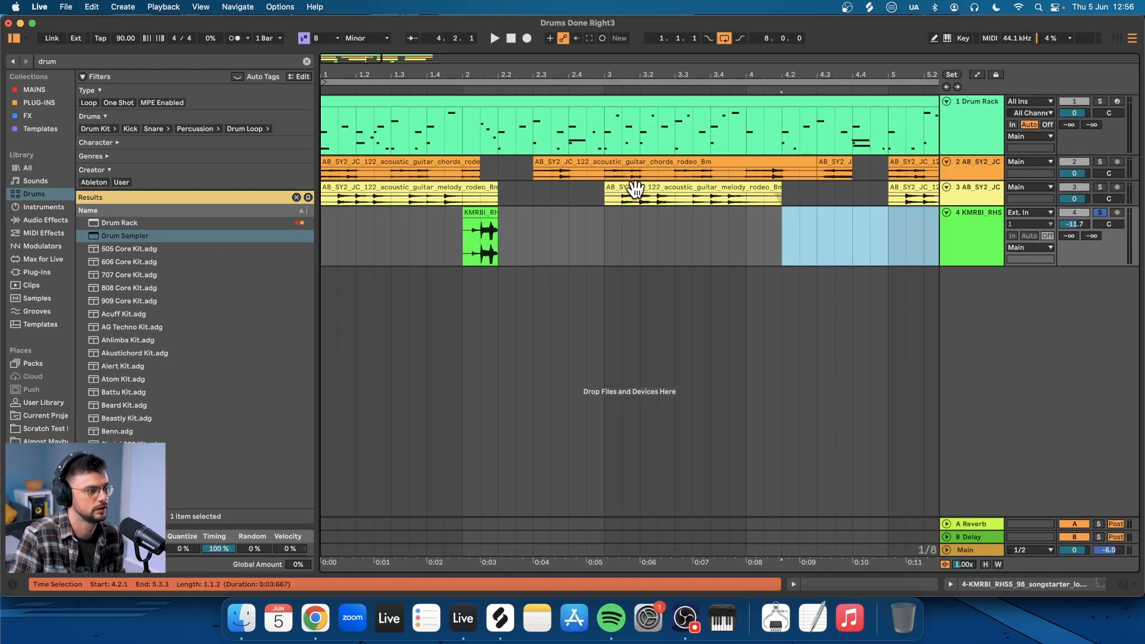
click(329, 226)
key(space)
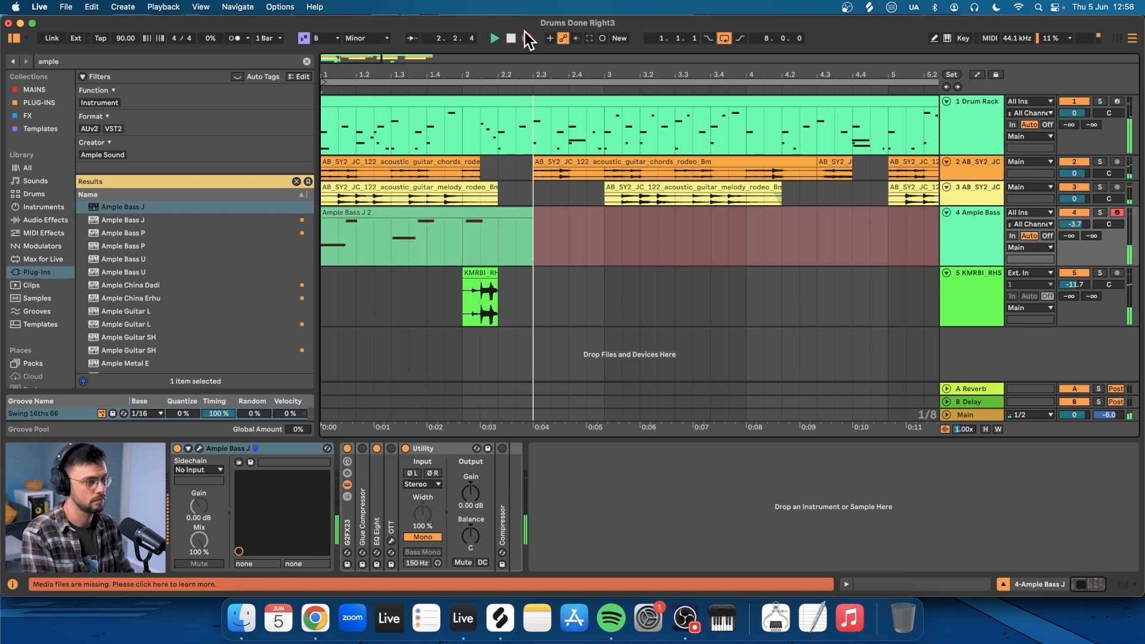
- Stop recording the Ample Bass J line at bar 3, select its clip and play the arrangement
key(space)
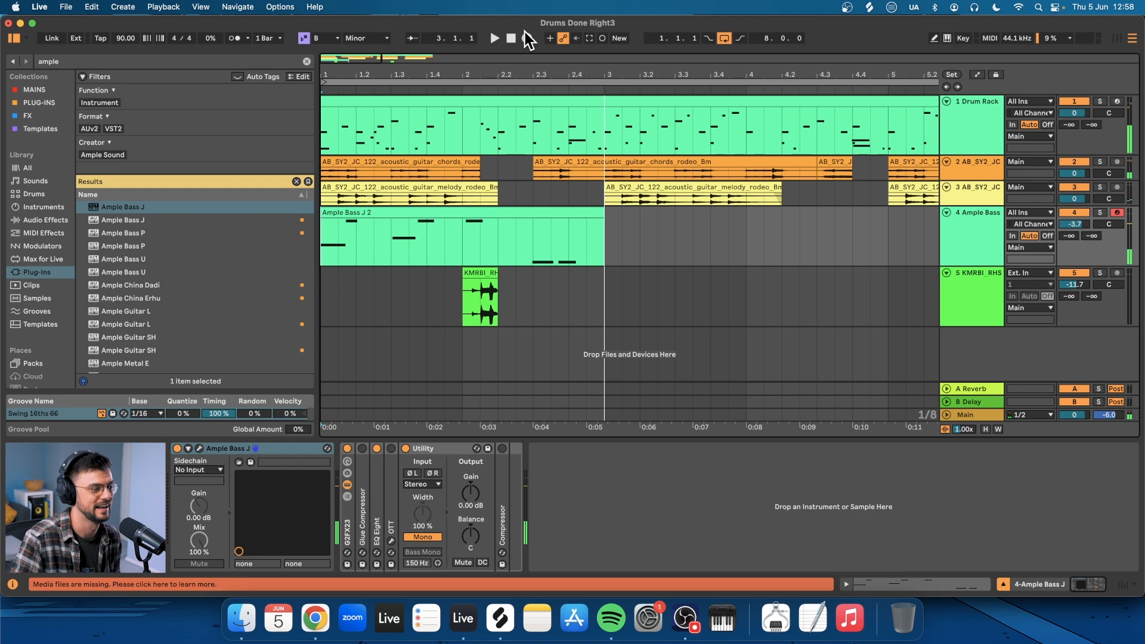
click(485, 213)
key(space)
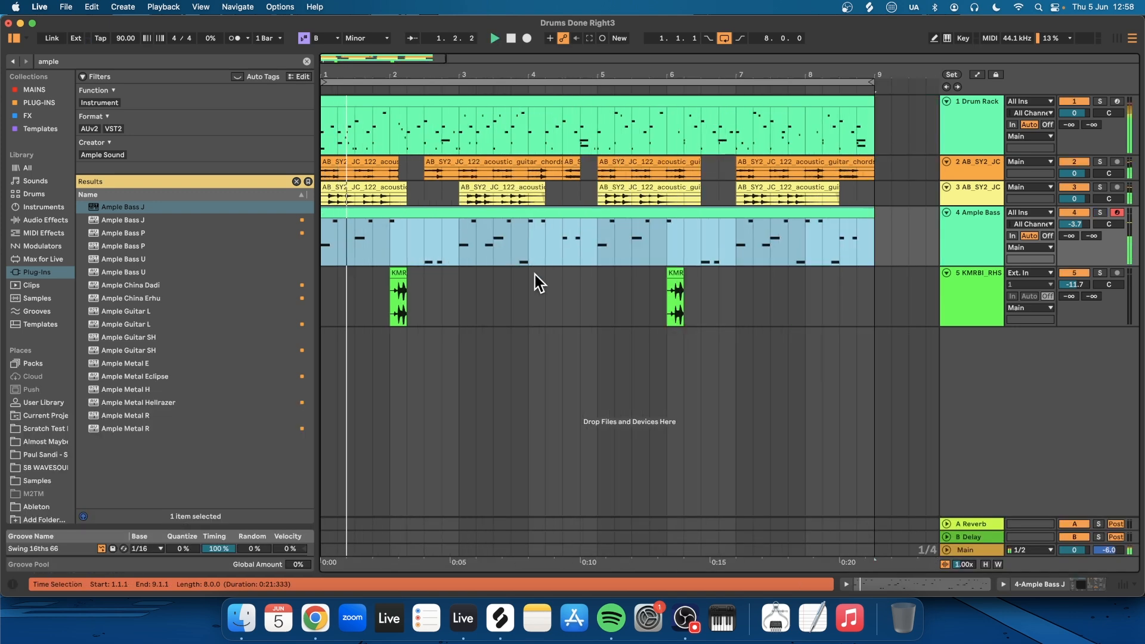
scroll(535, 275, up, 2)
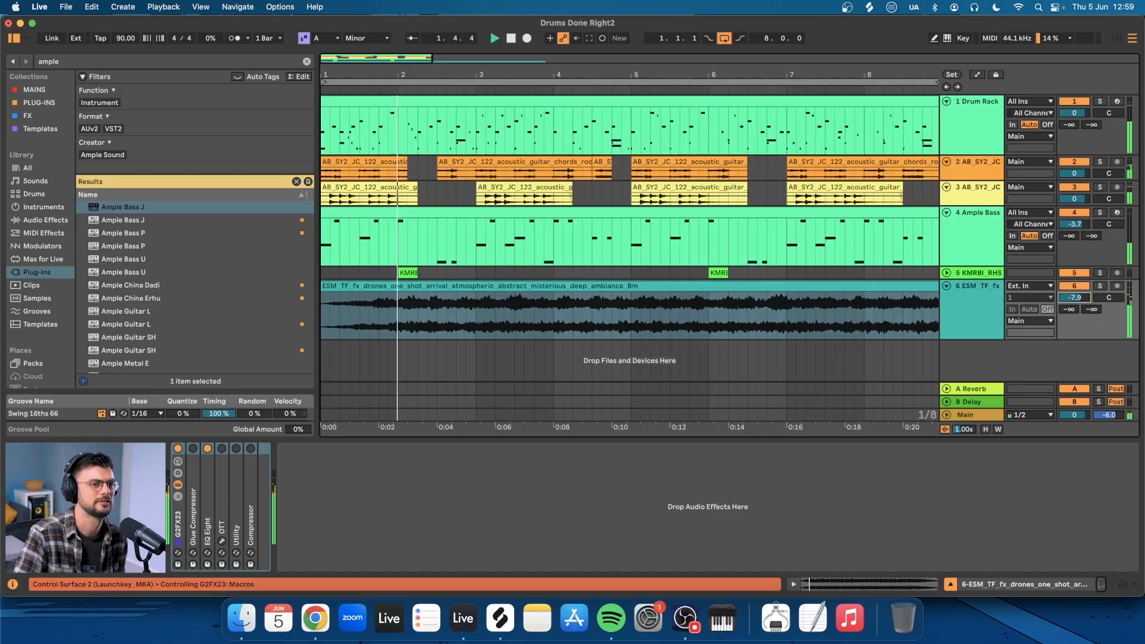
- Select the beat from 1.2 to 1.3 of the atmospheric drone clip and duplicate it twice
scroll(361, 329, up, 3)
click(375, 317)
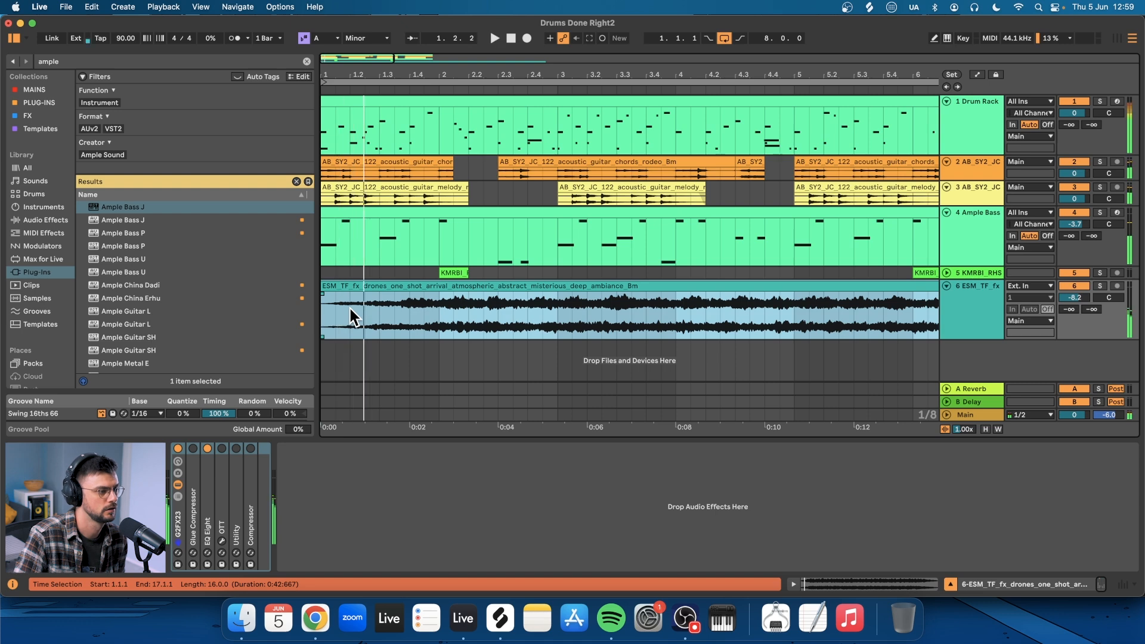
drag(350, 309, 380, 309)
key(super+d)
key(super+d)
scroll(352, 298, down, 2)
- Duplicate the block of one-beat drone slices repeatedly up to bar 8 and clear the drone audio between bars 8 and 9
shift+click(326, 285)
scroll(325, 285, down, 4)
key(super+d)
key(super+d)
key(super+d)
key(super+d)
key(super+d)
key(super+d)
key(super+d)
key(Delete)
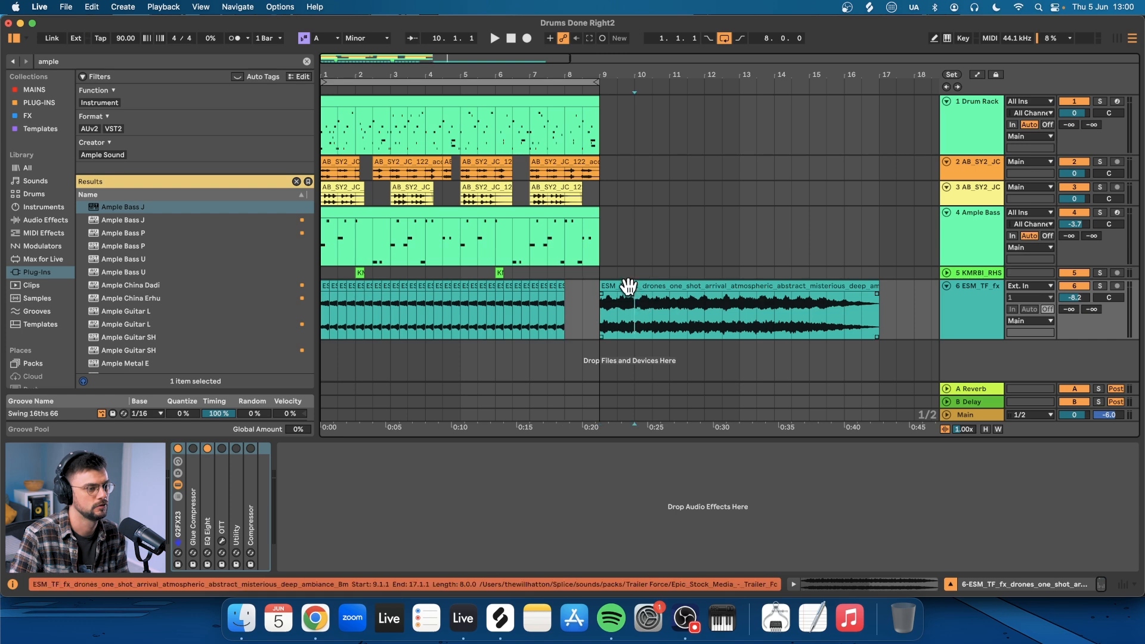
- Delete the leftover drone clip starting at bar 9 and duplicate the bar 7 slices into bar 8
click(629, 286)
key(Delete)
drag(564, 299, 532, 299)
key(super+d)
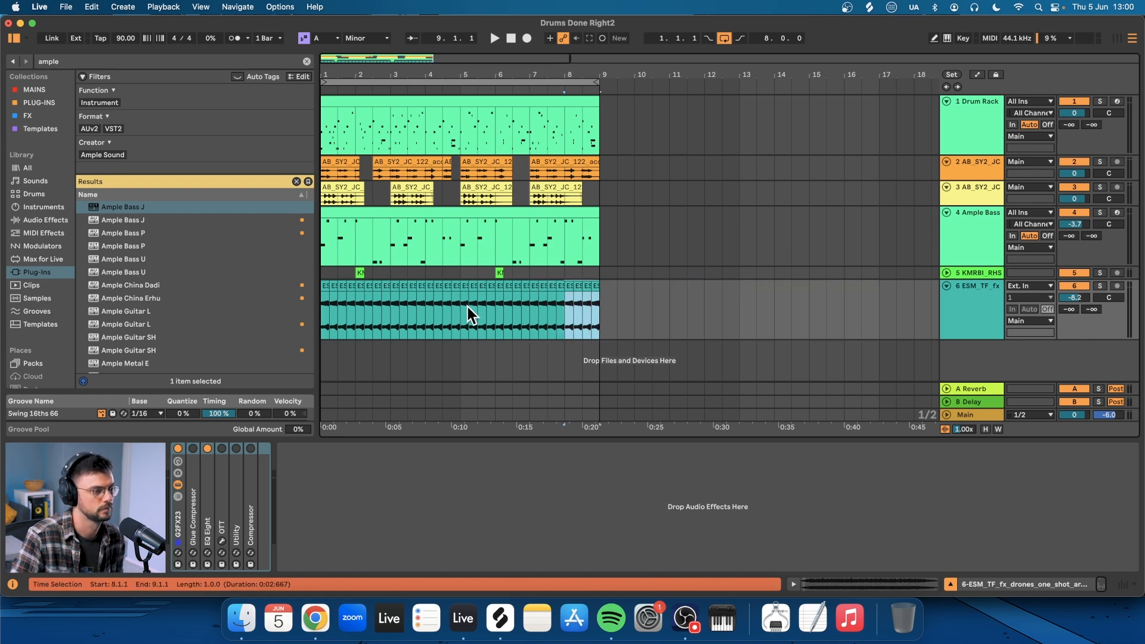
- Open EQ Eight on the soloed drone track and raise its high-pass filter to 918 Hz during playback
scroll(468, 307, up, 4)
scroll(467, 306, left, 4)
click(329, 286)
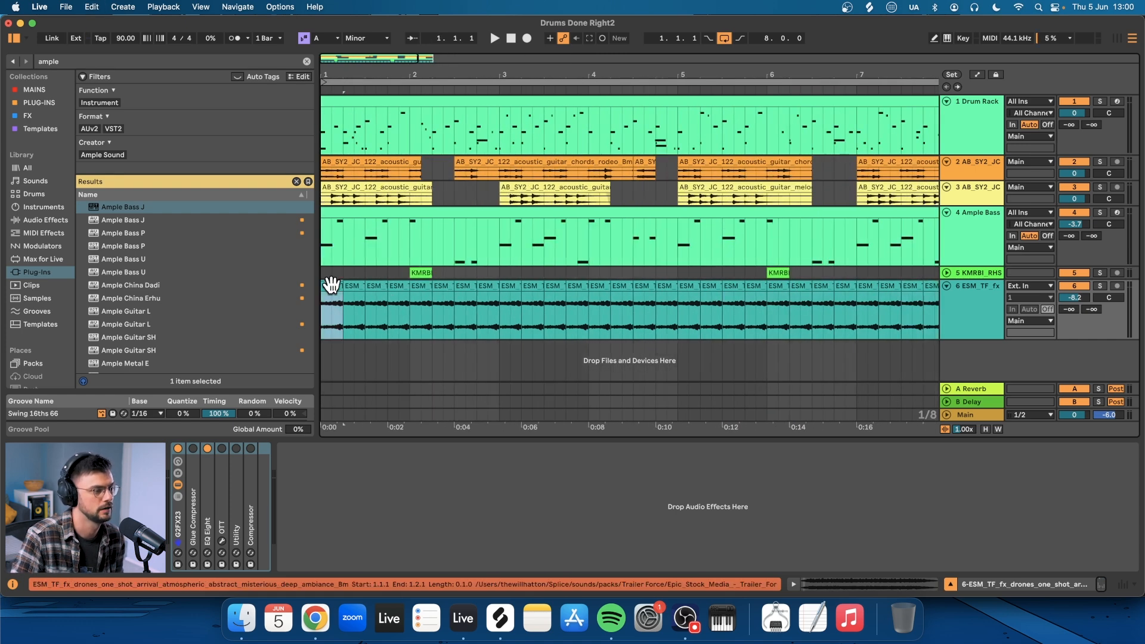
click(208, 491)
double_click(210, 500)
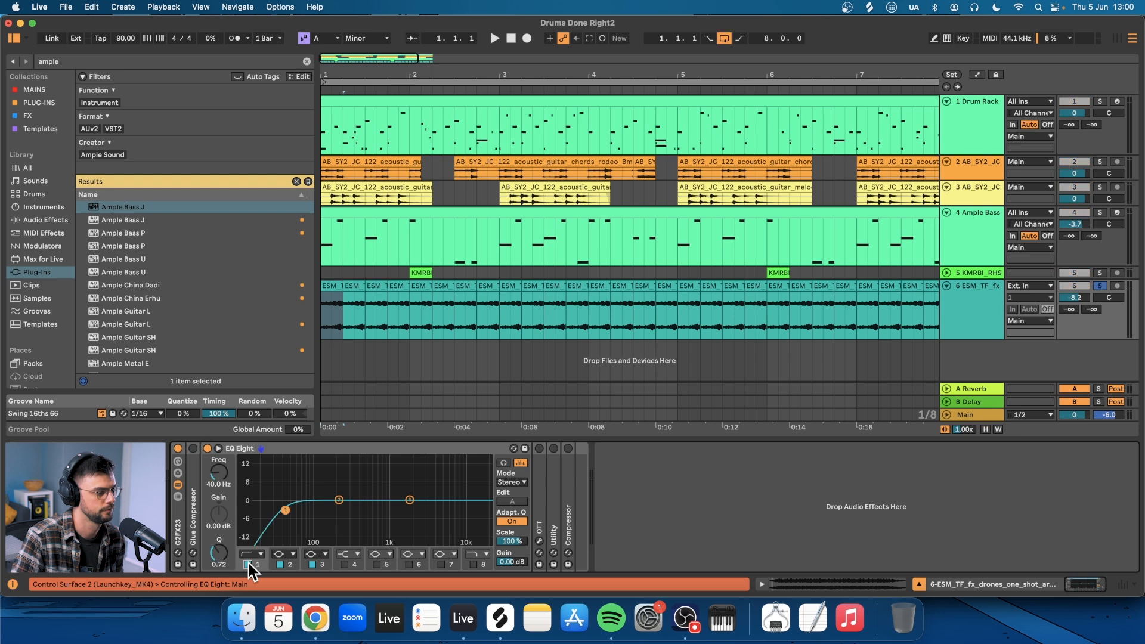
key(space)
drag(285, 510, 387, 510)
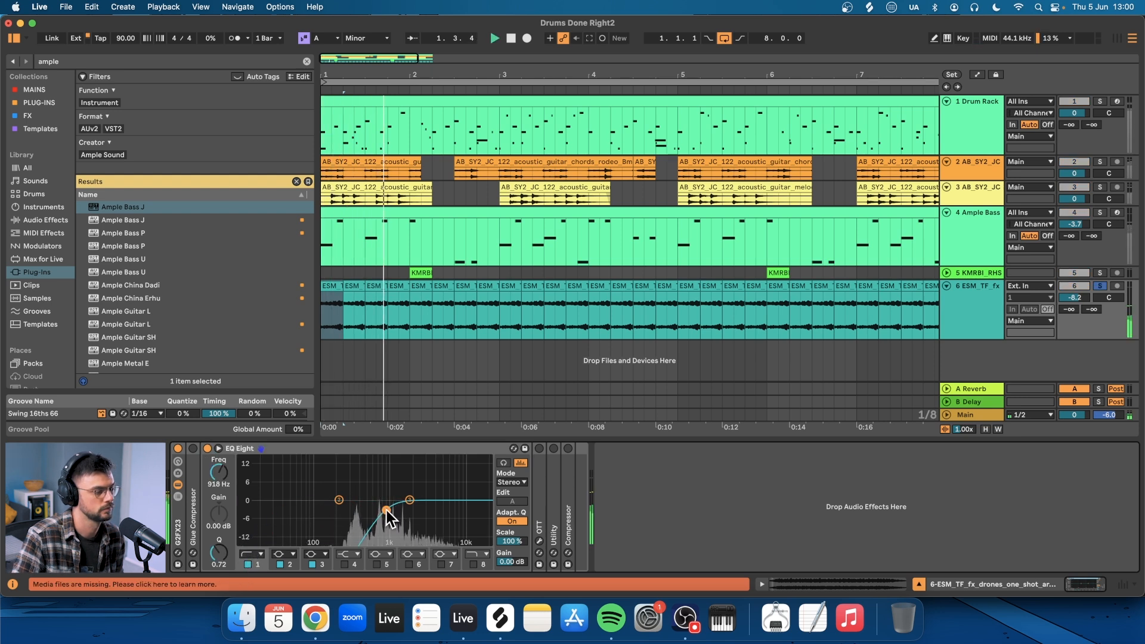
- Search the plug-ins for "shaper" and add ShaperBox 3 to the drone track
click(135, 61)
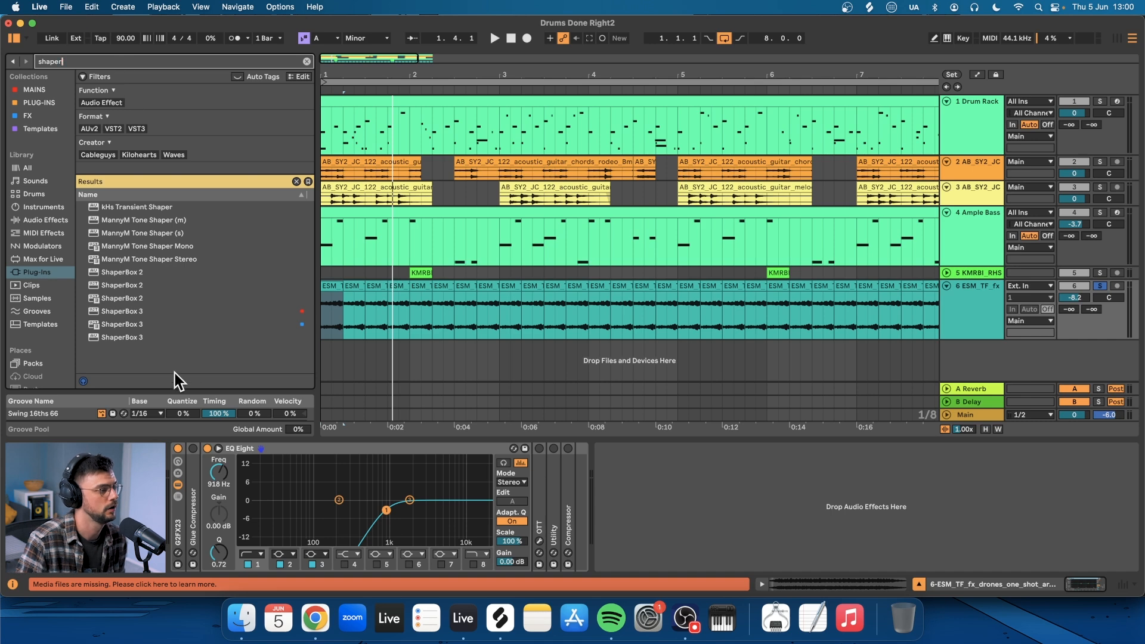
drag(142, 341, 305, 308)
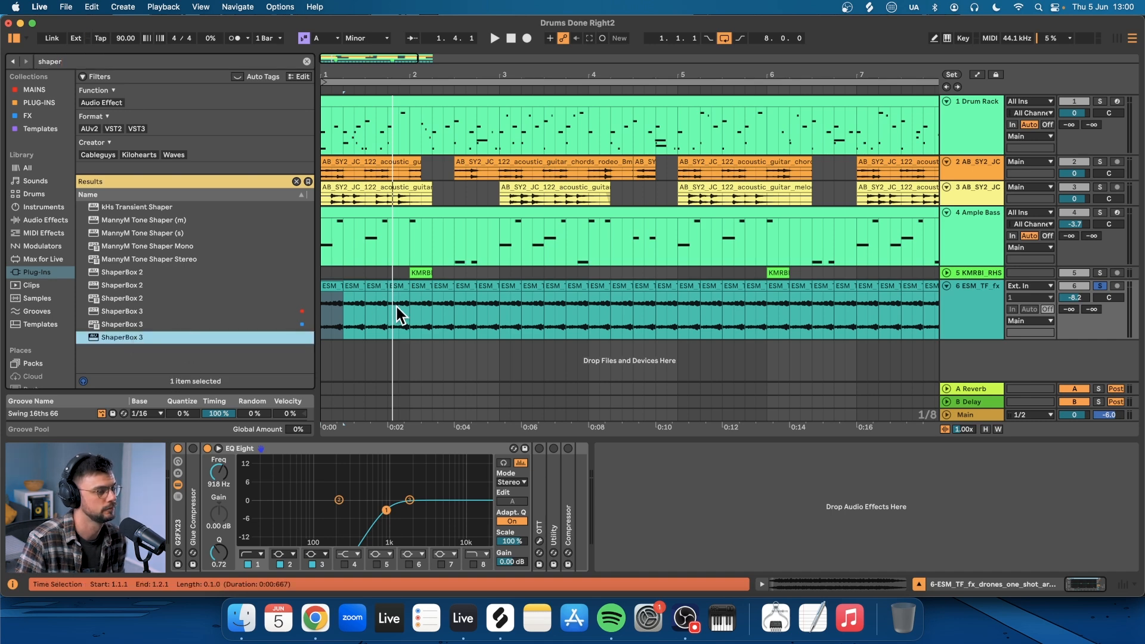
drag(398, 314, 398, 316)
click(349, 308)
- Apply a sidechain volume curve at a 1/4T rate in ShaperBox, reducing the mix to about 81%
drag(689, 451, 276, 521)
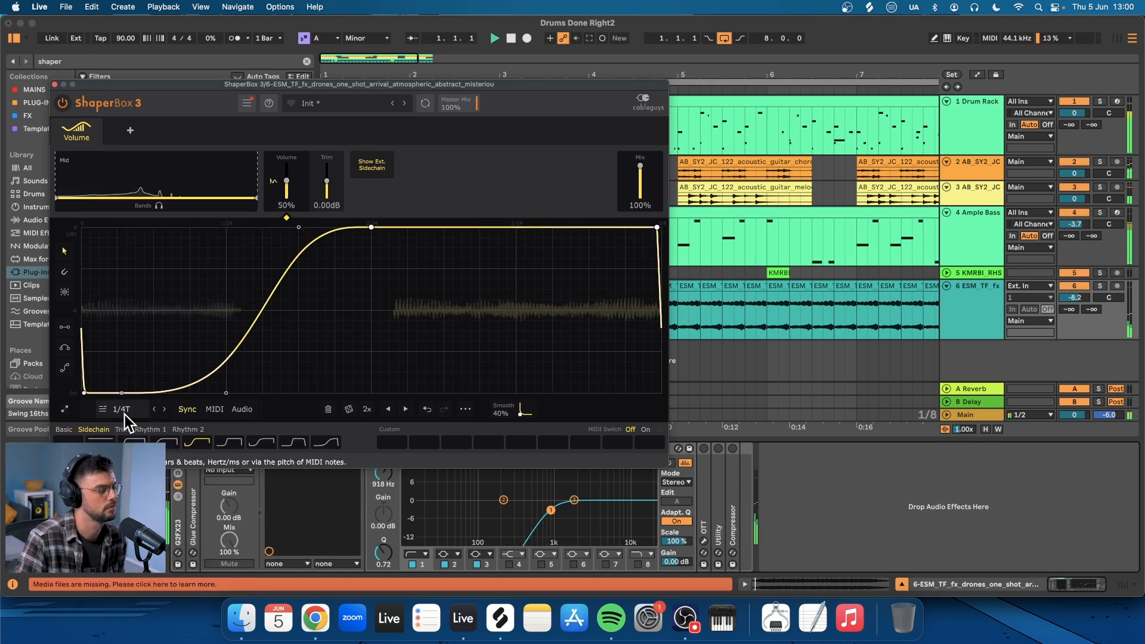
drag(640, 167, 641, 177)
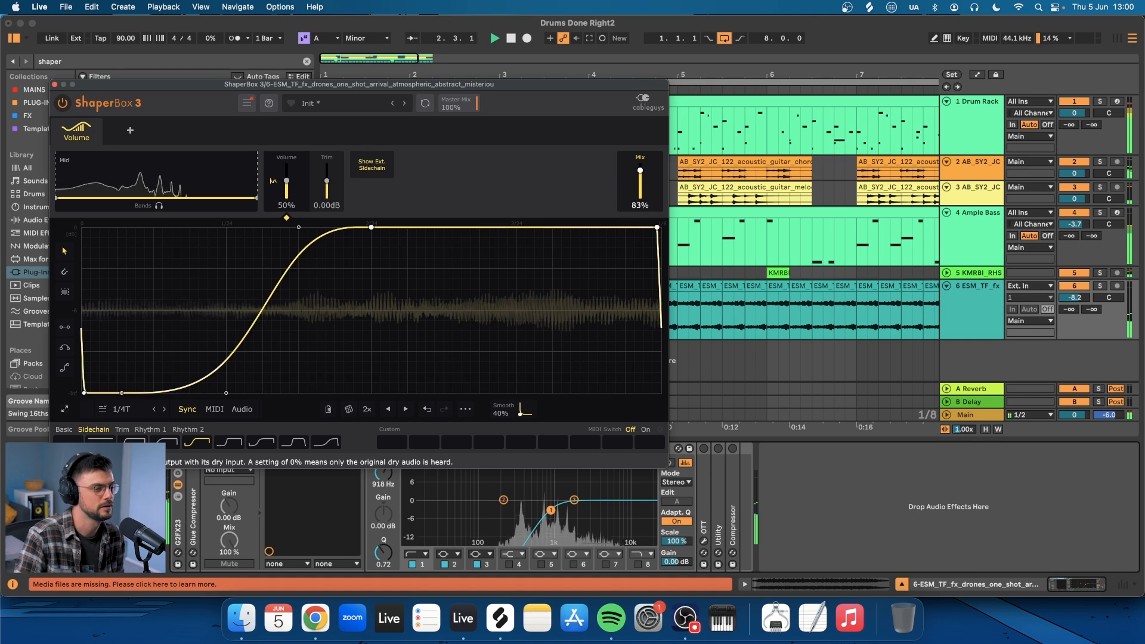
key(space)
click(55, 84)
- Select the two drone slices from 2.3.1 to 3.1.1 and transpose them down 12 semitones
key(space)
double_click(468, 285)
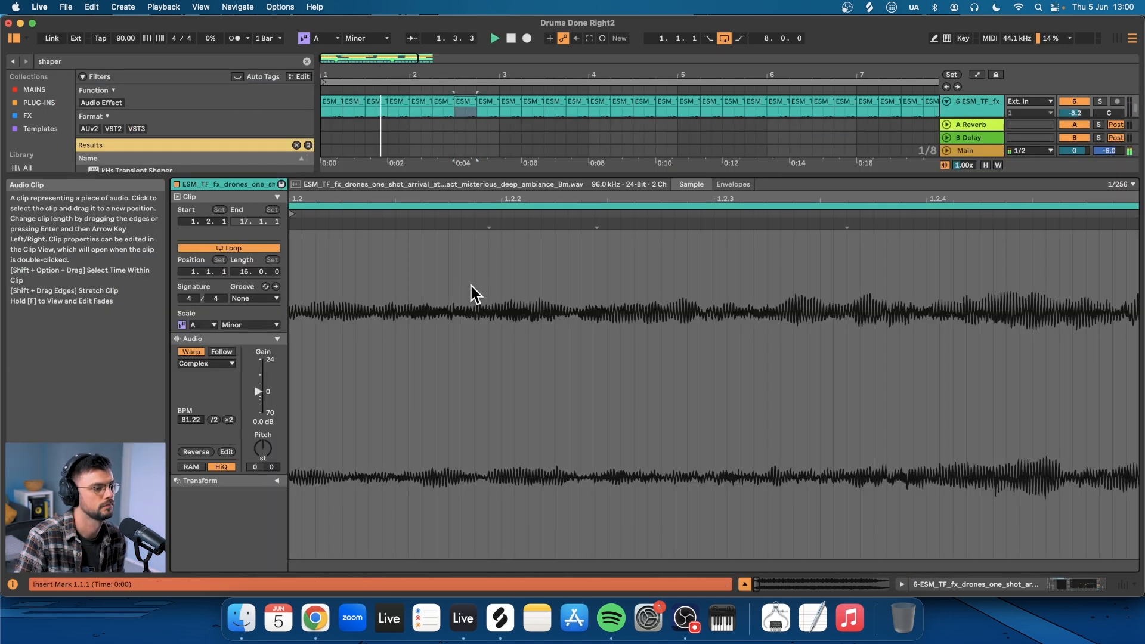
shift+click(486, 101)
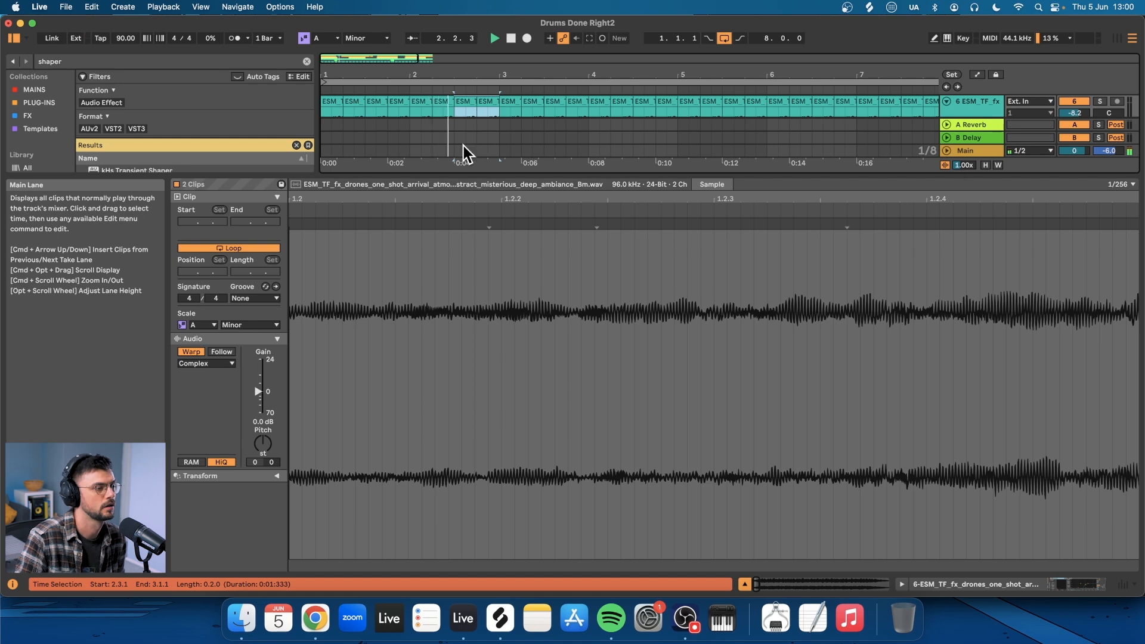
click(263, 445)
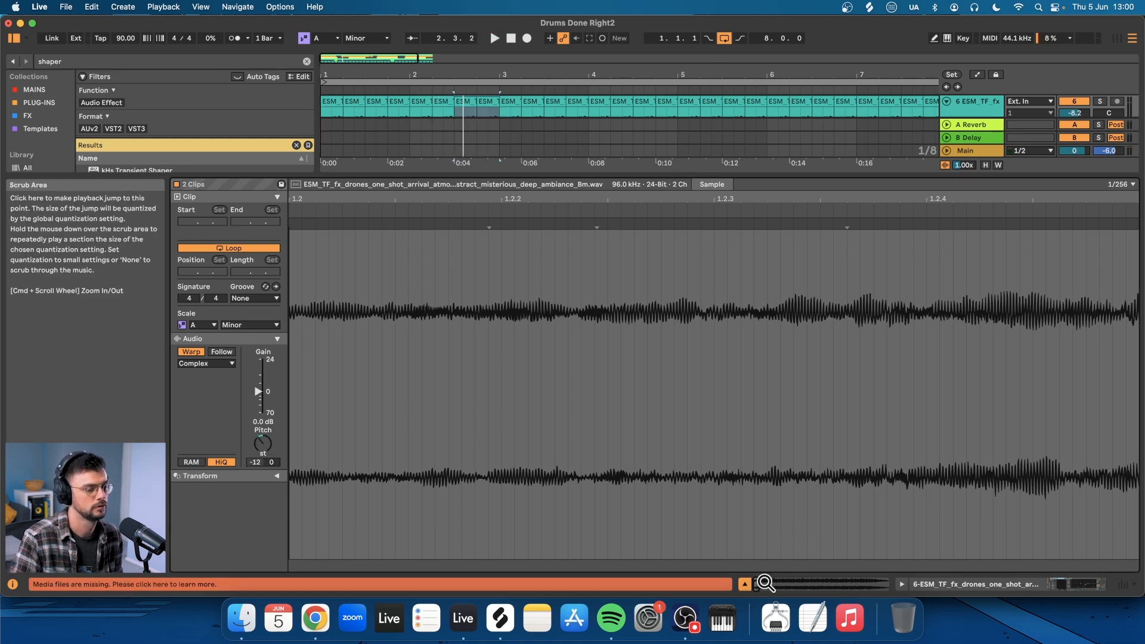
- Delete the drone slice between 2.2 and 2.3 and listen to the gap in the arrangement
click(746, 582)
click(440, 283)
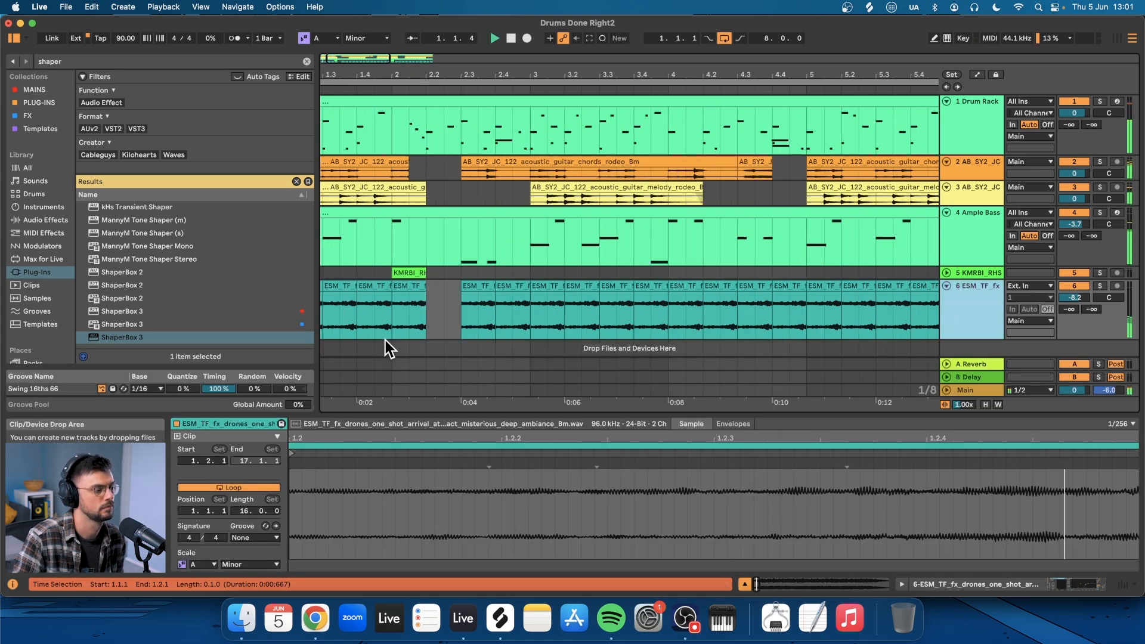
scroll(389, 335, left, 3)
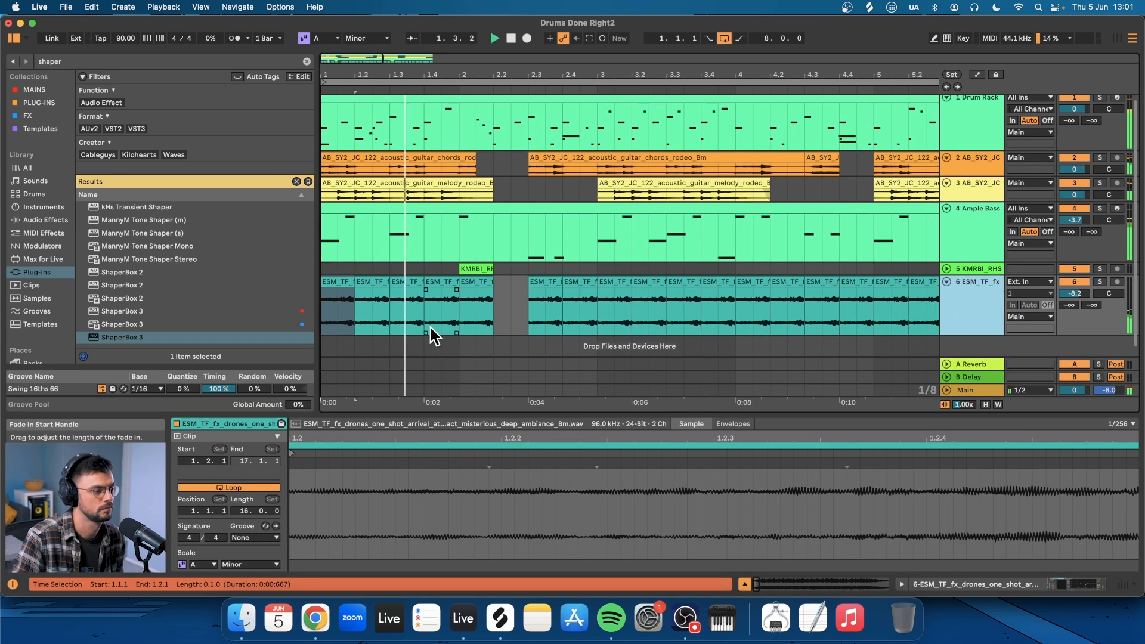
click(538, 313)
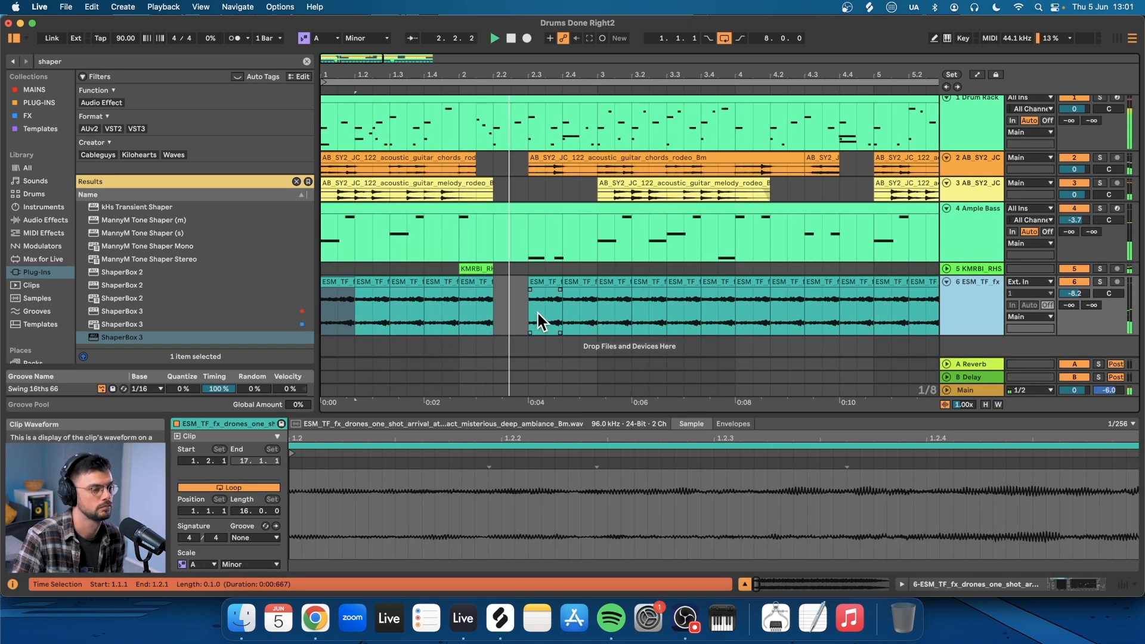
click(606, 306)
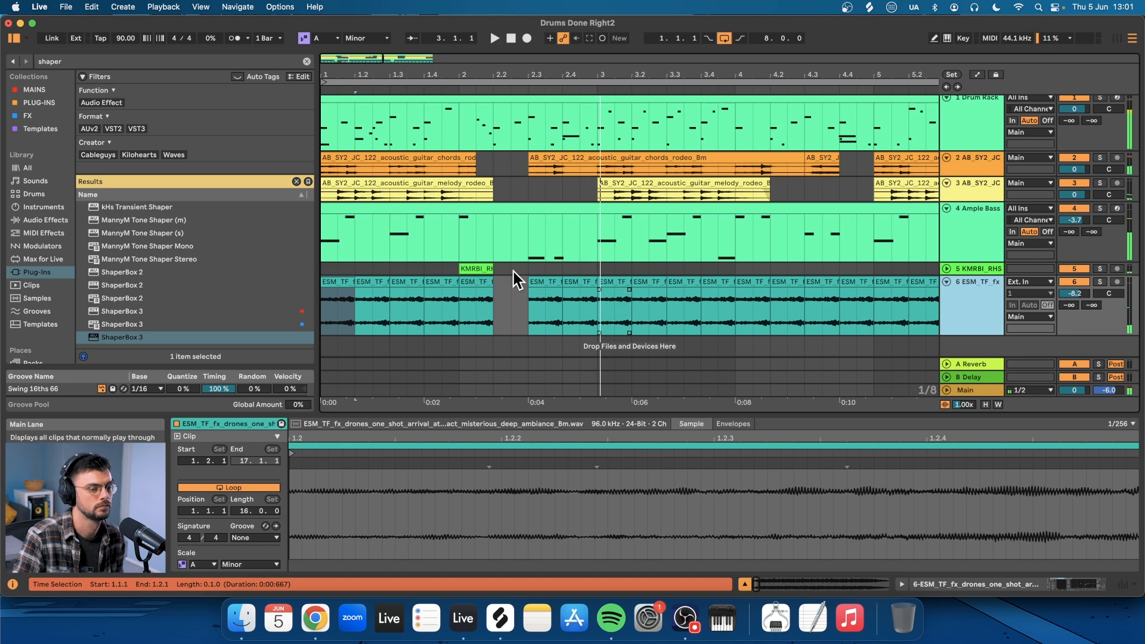
- Reopen ShaperBox 3 on the drone track and set the volume shaper's rate to 1/4
click(967, 292)
click(230, 448)
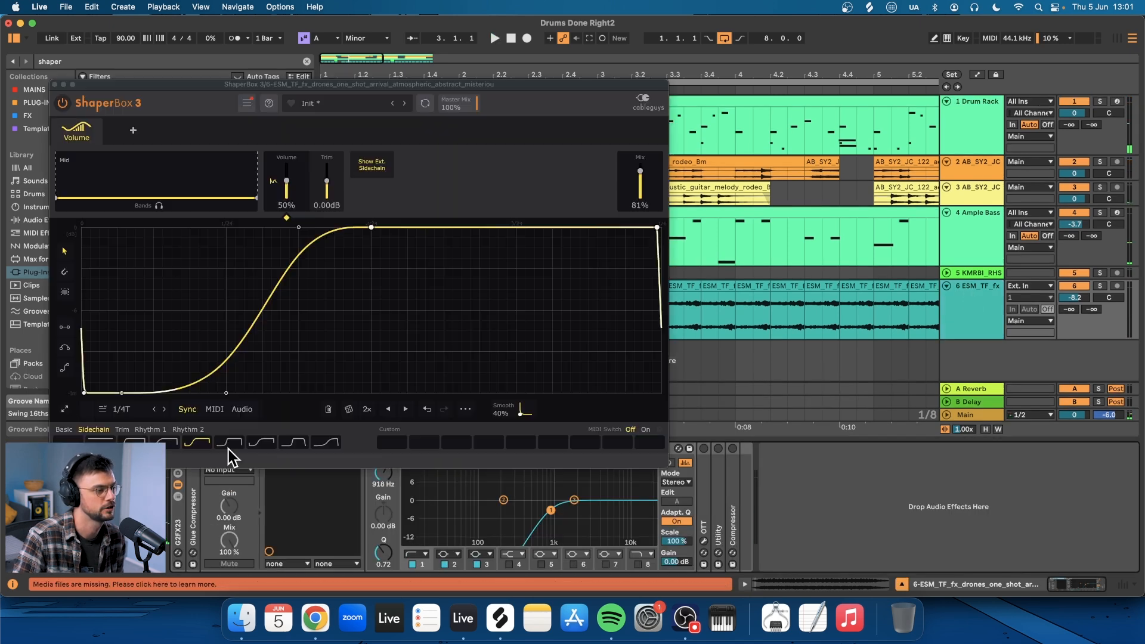
click(122, 409)
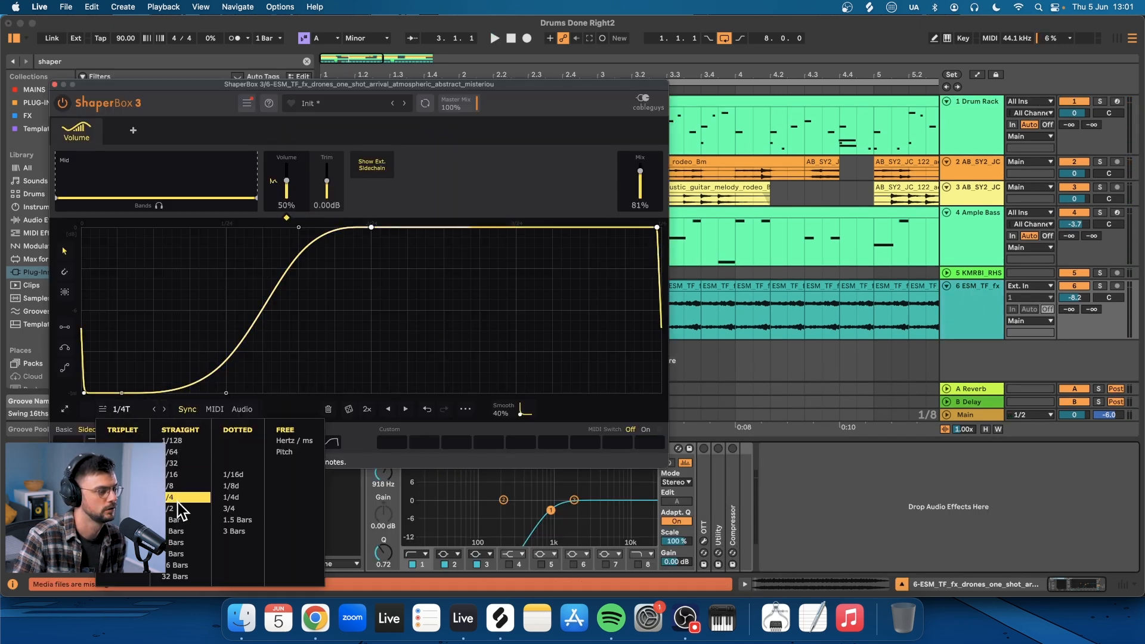
click(177, 498)
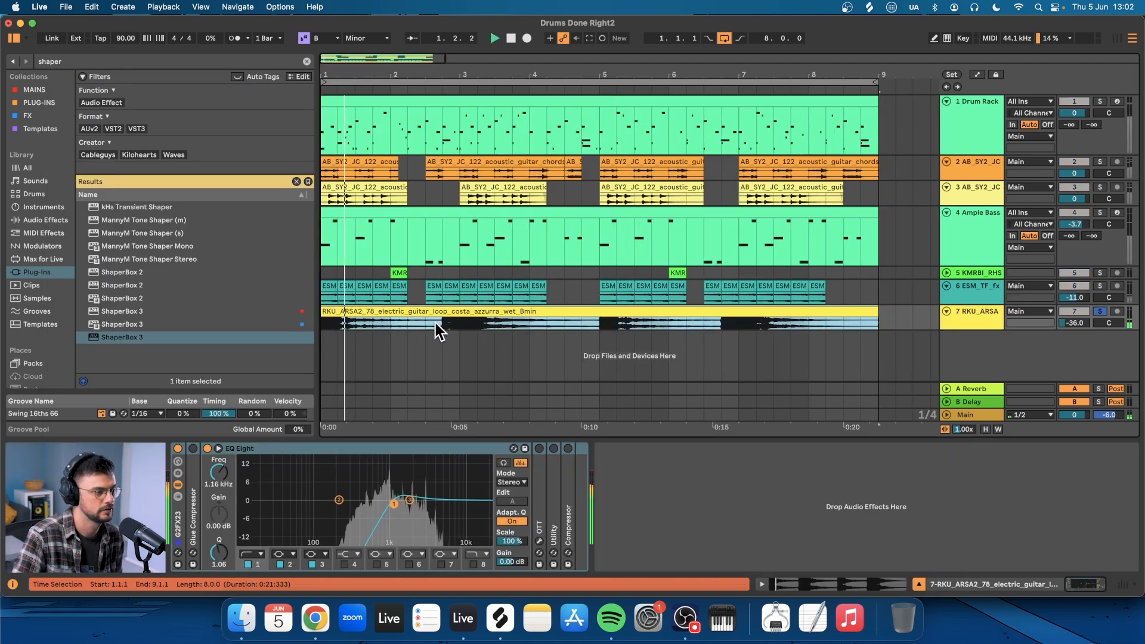
- Remove the electric guitar loop after 2.4.1 and move the remaining clip so it starts at 2.4.1
drag(442, 326, 862, 313)
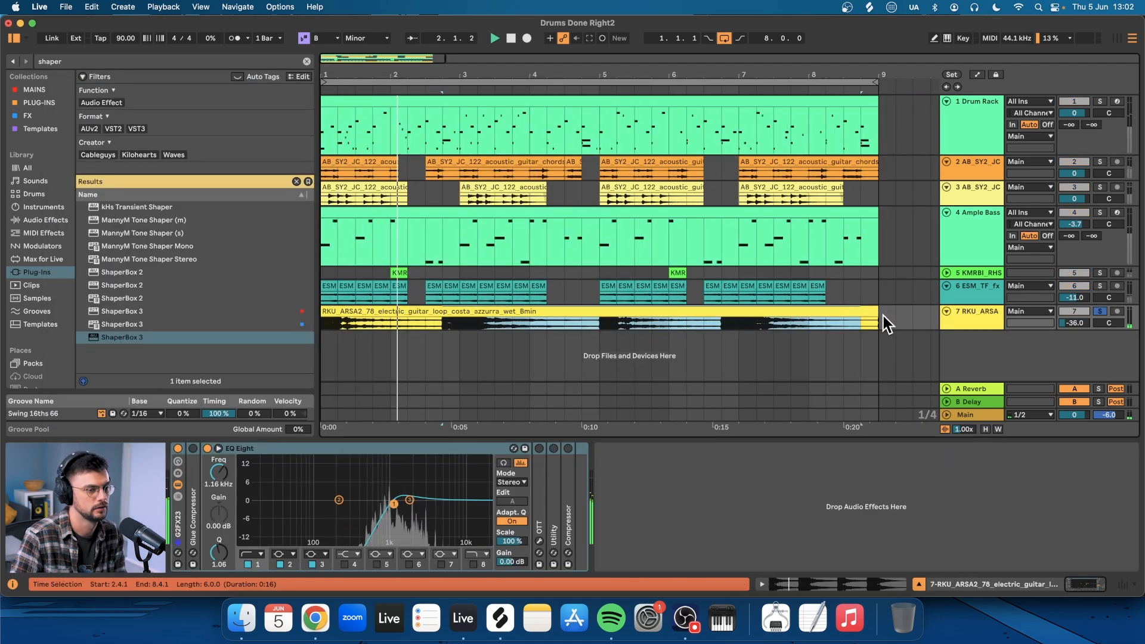
key(Delete)
key(space)
drag(386, 311, 513, 311)
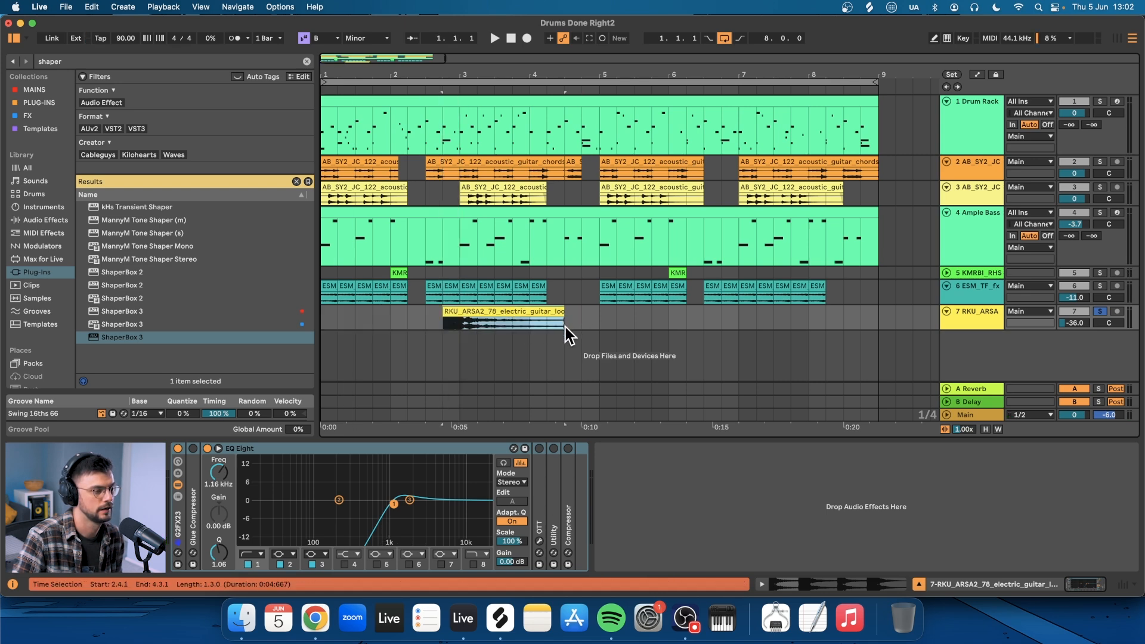
- Fade out the end of the electric guitar clip and duplicate its four-bar section into bars 5 to 8
drag(962, 329, 962, 387)
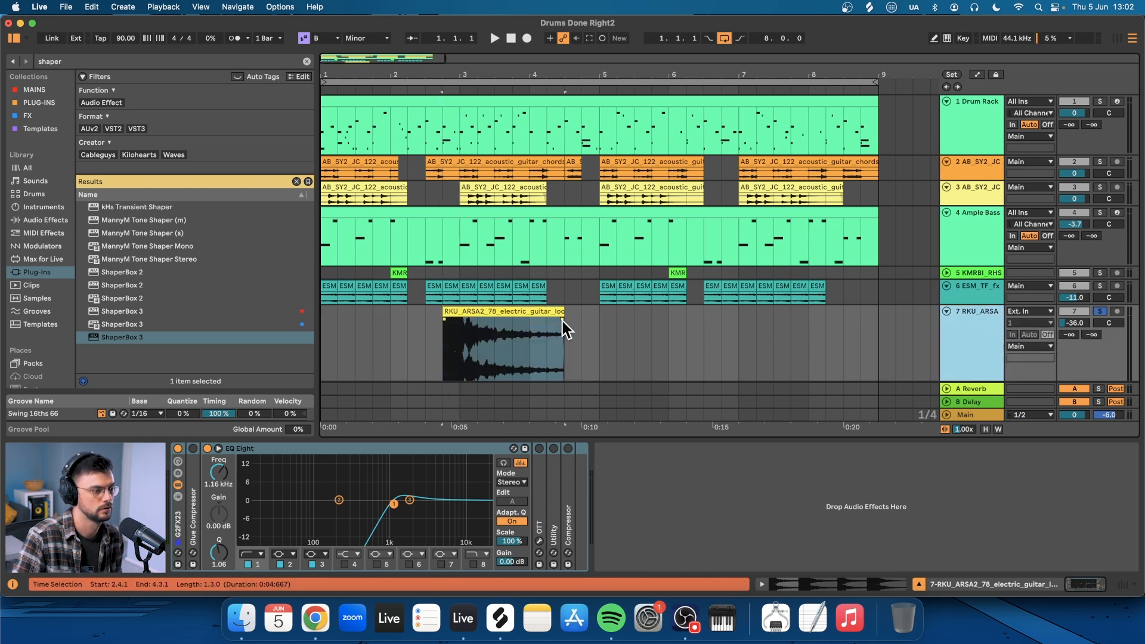
drag(563, 321, 529, 322)
drag(599, 319, 102, 325)
key(super+d)
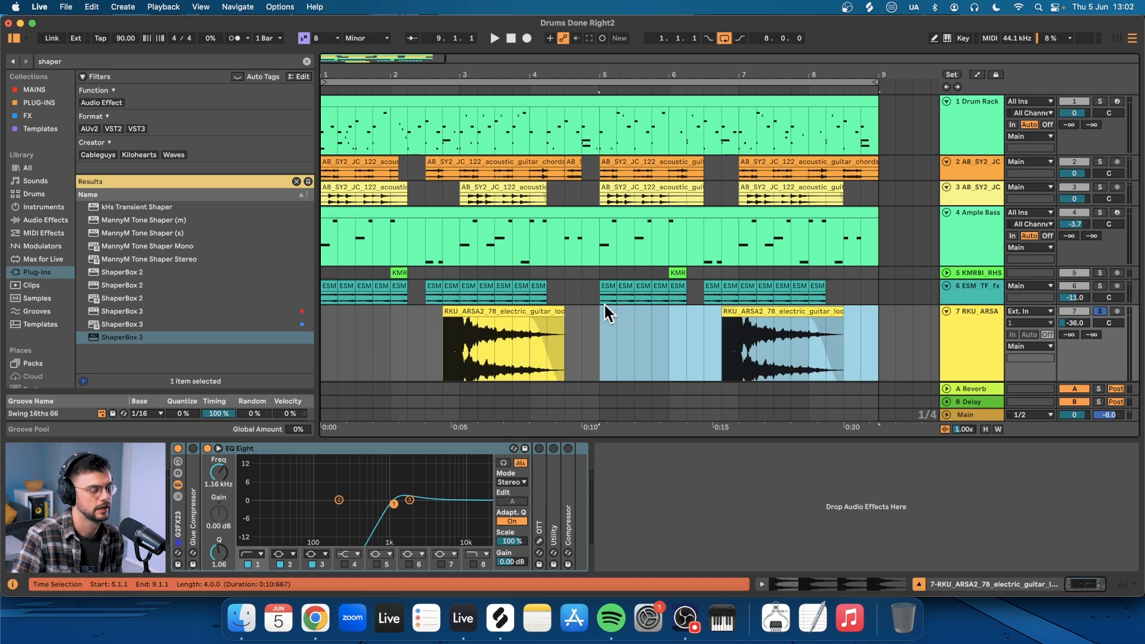
key(space)
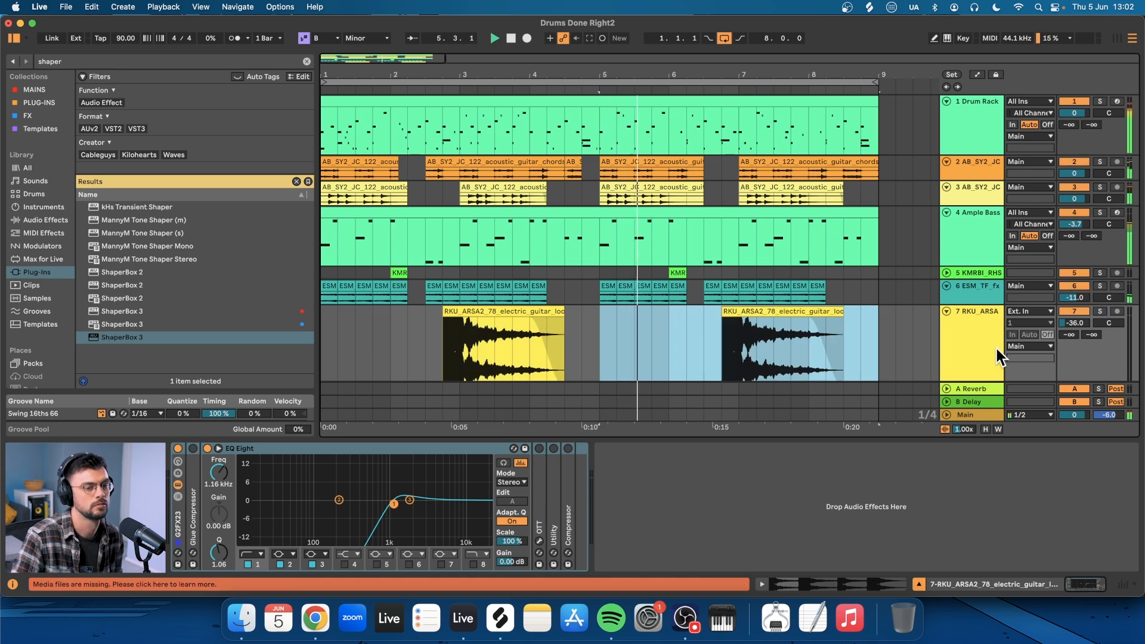
- Reduce the electric guitar track's height and nudge both of its clips later in time
scroll(997, 349, down, 2)
drag(980, 348, 973, 300)
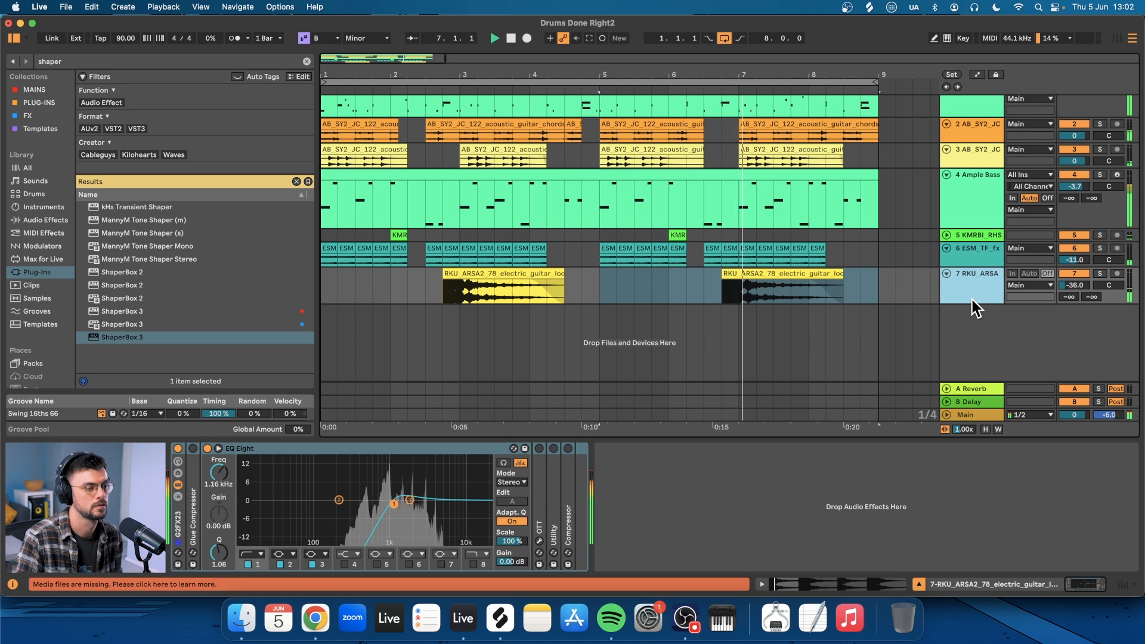
click(807, 272)
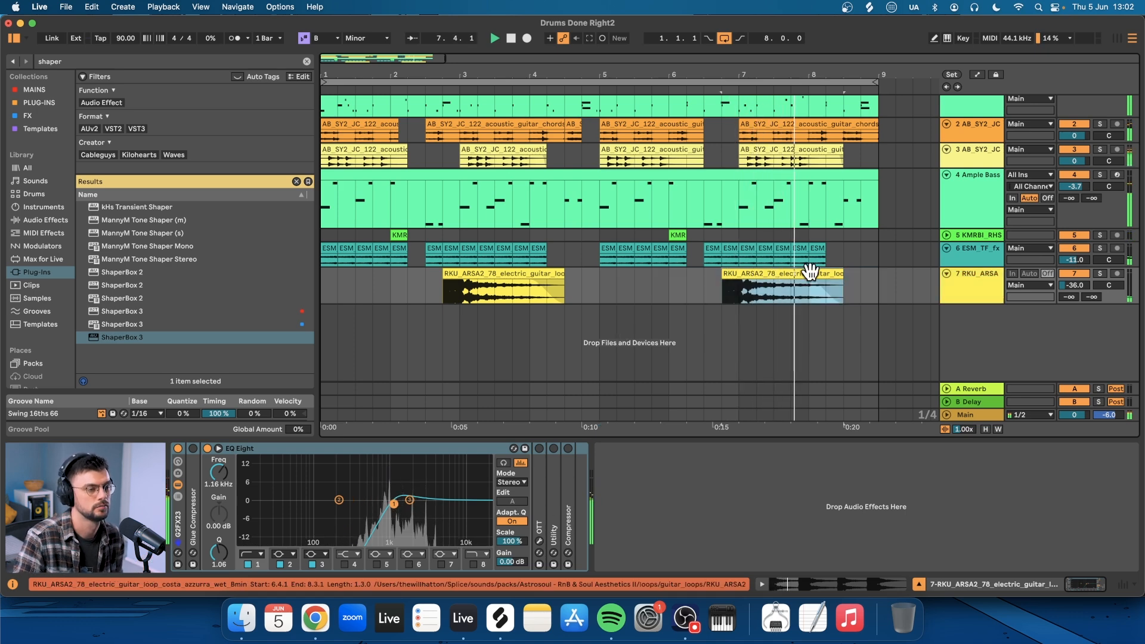
shift+click(484, 274)
key(0)
key(Right)
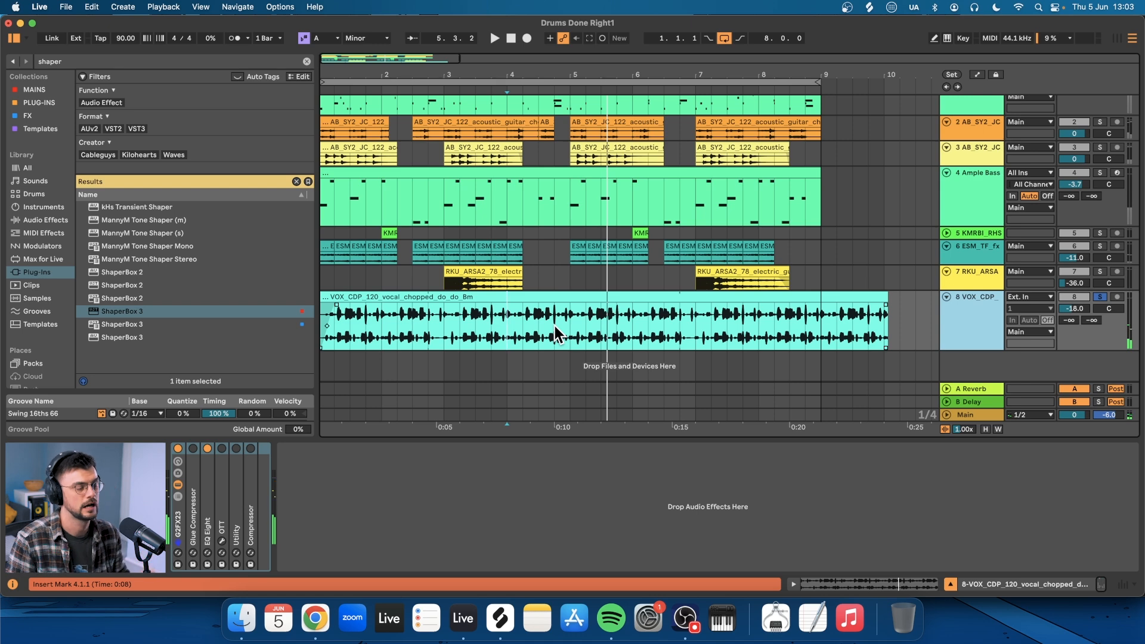
- Play the chopped vocal clip from 3.2.1 and mark the phrase from 4.2.1 to 5.1.1
click(458, 321)
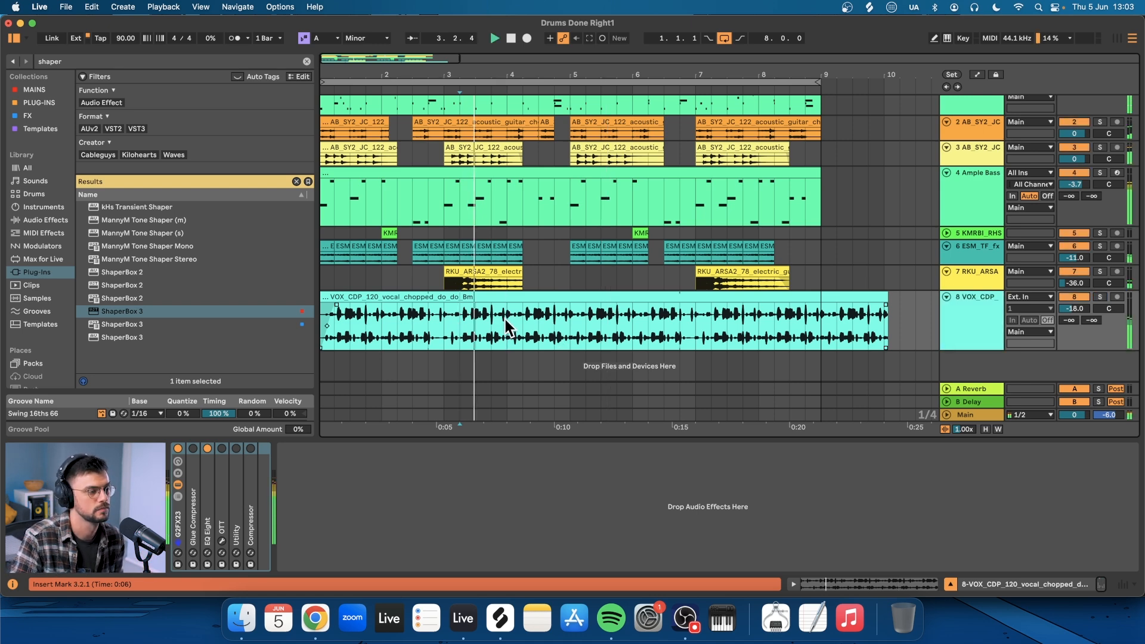
drag(525, 314, 573, 313)
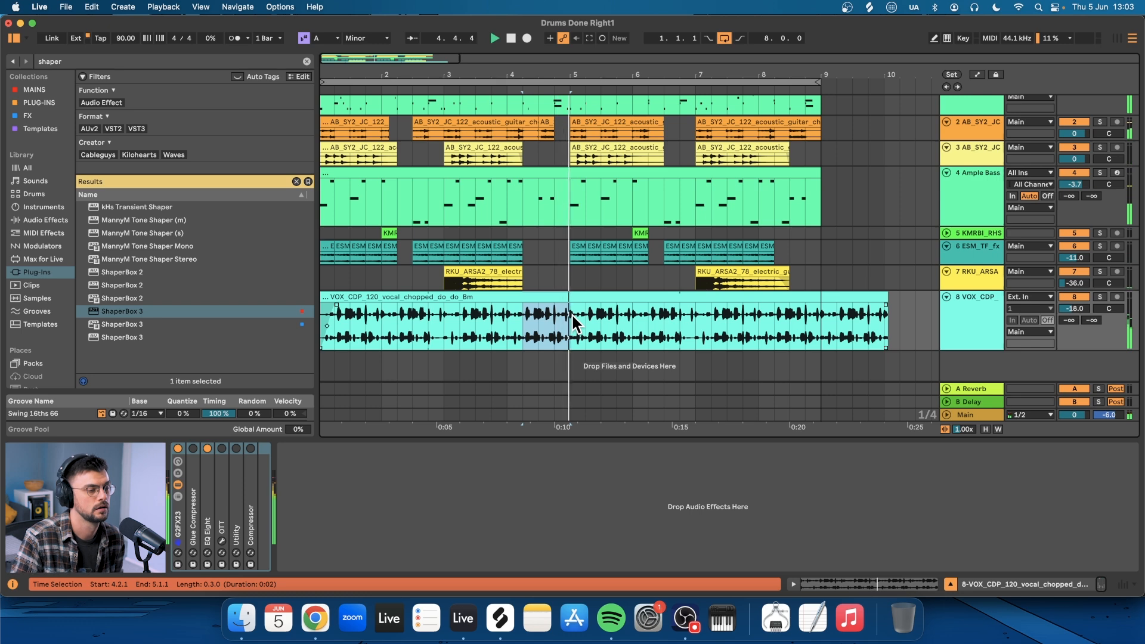
key(space)
scroll(544, 318, up, 6)
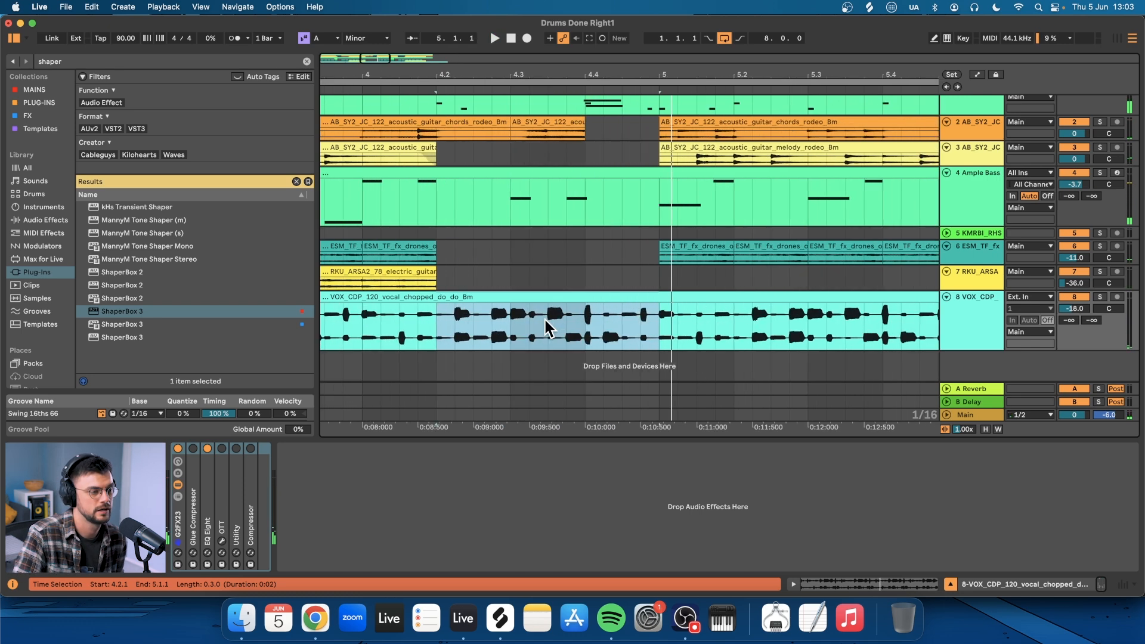
- Split off the vocal slice from 4.3.3 to 4.3.4, transpose it down 5 semitones, and audition it soloed
drag(547, 317, 572, 318)
key(super+e)
click(556, 297)
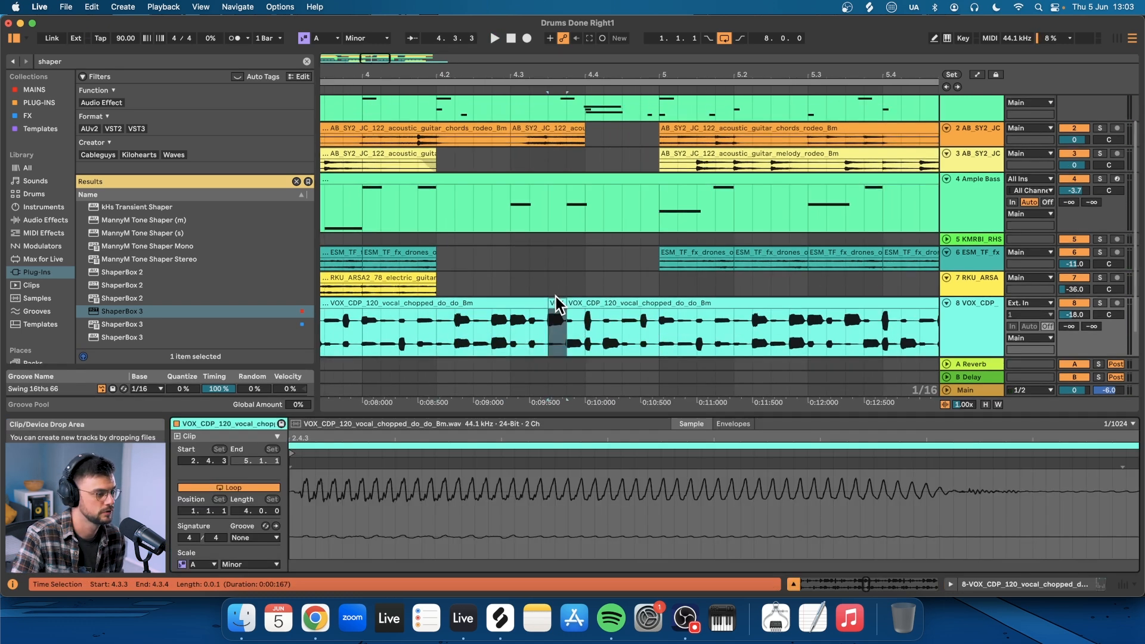
scroll(270, 531, down, 5)
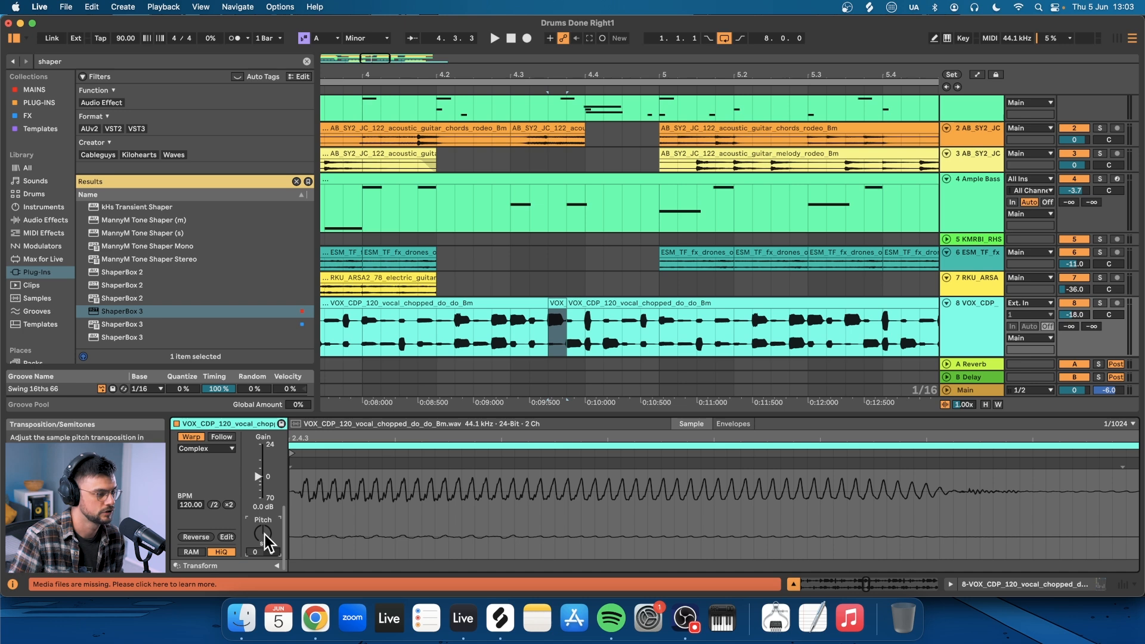
key(space)
key(space)
key(s)
key(space)
key(space)
key(space)
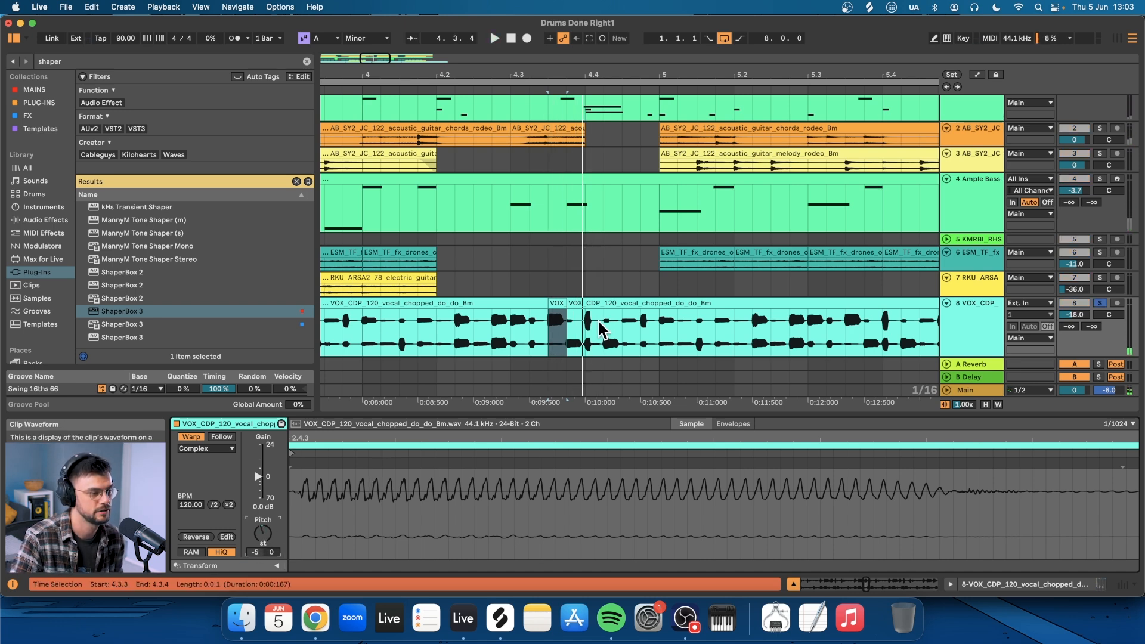
- Split off the vocal section from 4.4.1 to 5.1.1, adjust the slice's pitch and play the phrase
click(582, 340)
drag(582, 328, 660, 325)
key(super+e)
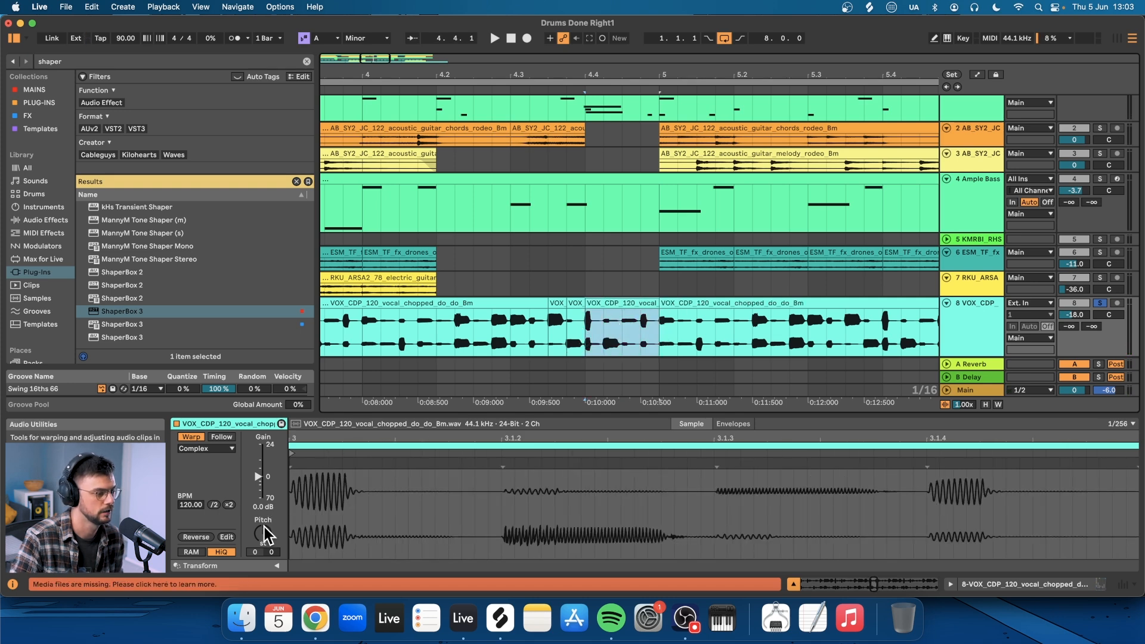
click(265, 534)
click(456, 325)
key(space)
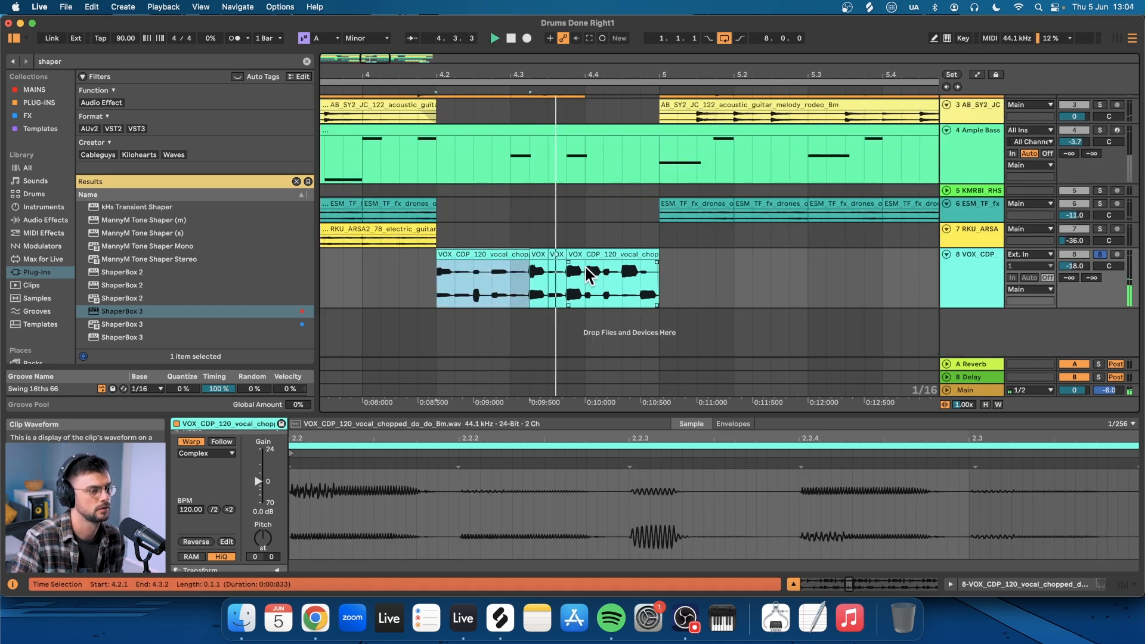
- Move the vocal slices to start at bar 4 and add a fade-in to the first and a fade-out to the last
drag(589, 275, 443, 279)
drag(364, 264, 447, 263)
drag(582, 263, 502, 266)
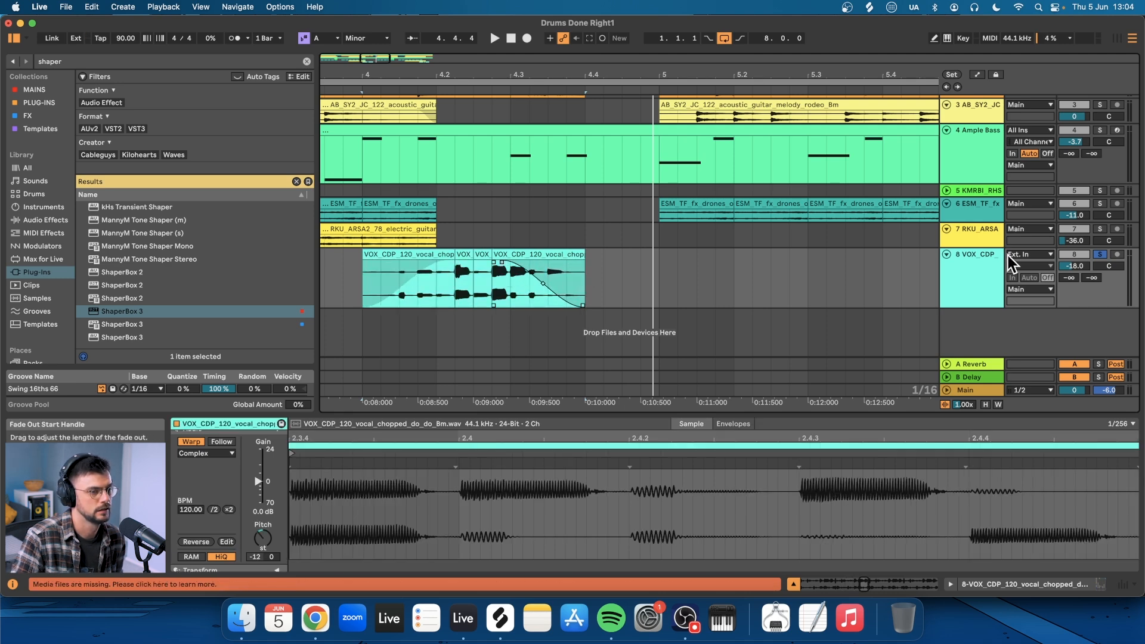
- Raise the EQ Eight low-cut frequency on the chopped vocal track to 278 Hz while playing the vocals
click(965, 264)
double_click(203, 488)
key(space)
click(248, 565)
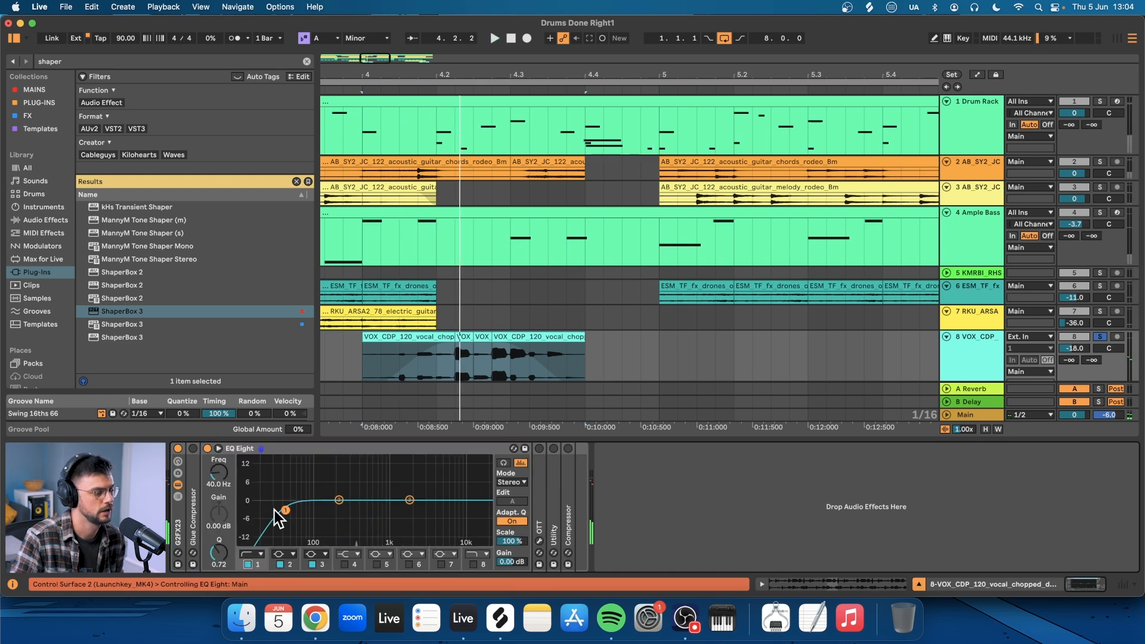
drag(330, 510, 348, 510)
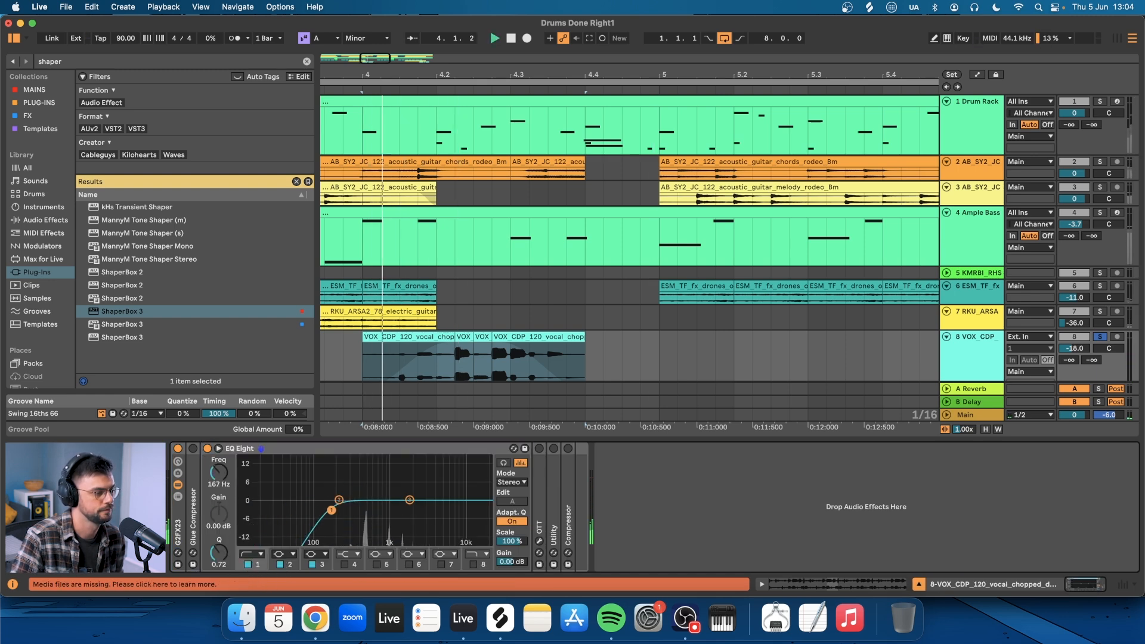
key(space)
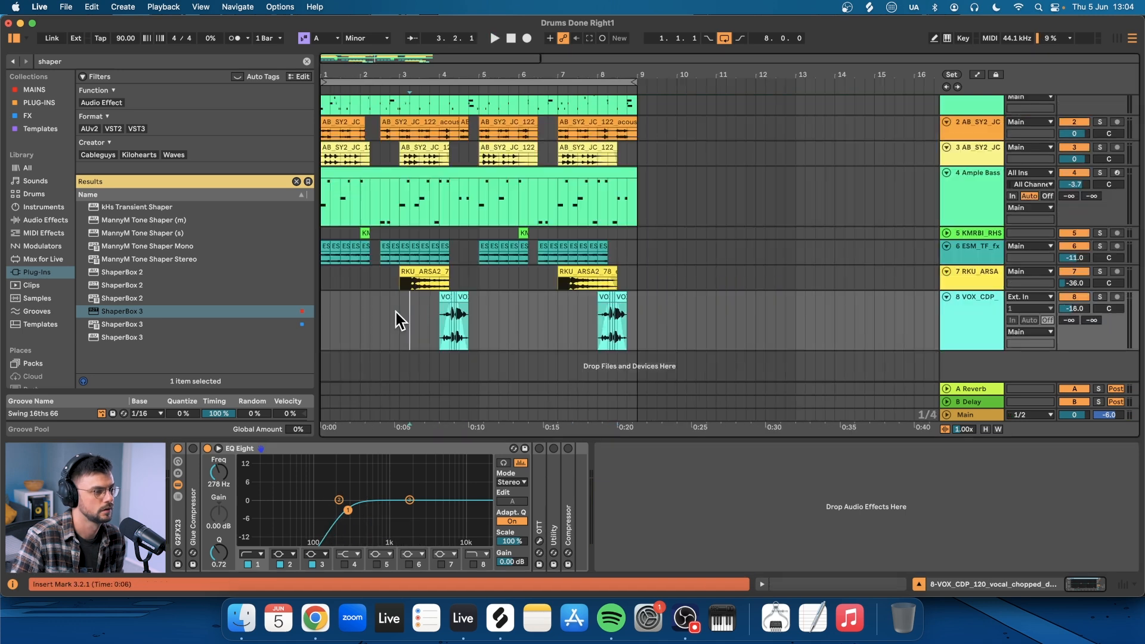
- Play the arrangement from bar 3 and listen to the chopped vocal phrase in the mix
key(space)
scroll(391, 315, up, 5)
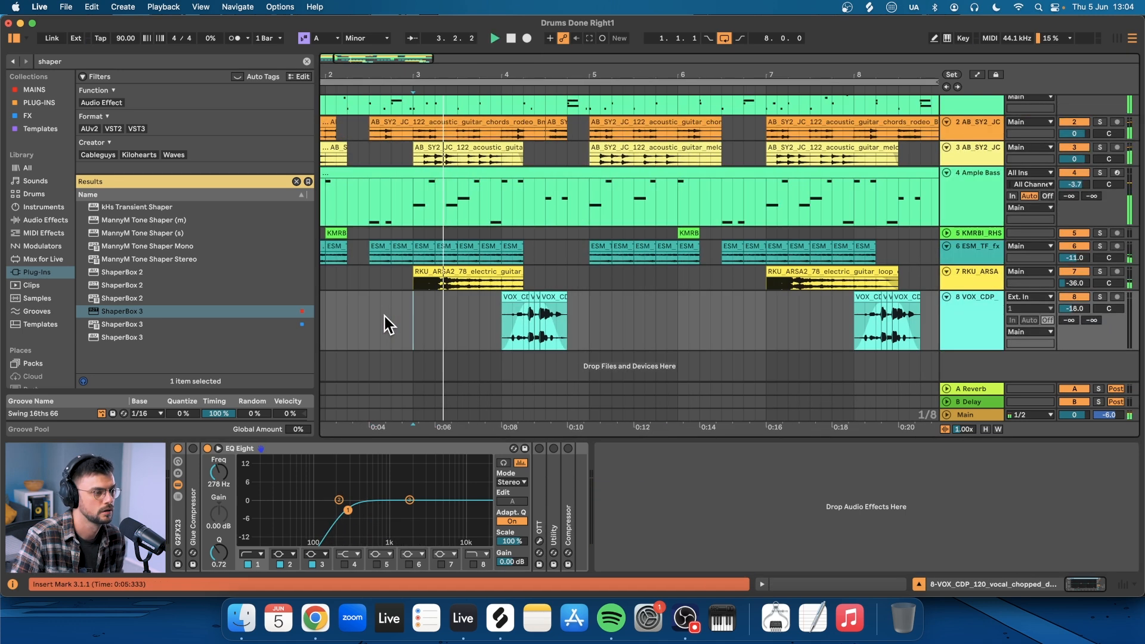
scroll(523, 311, up, 3)
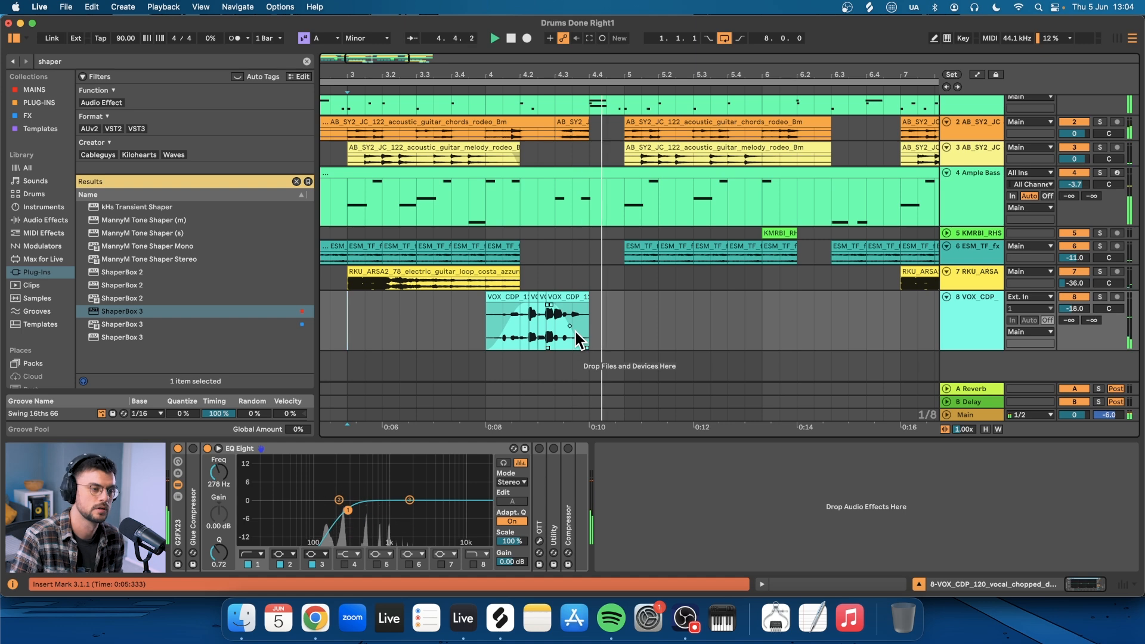
key(space)
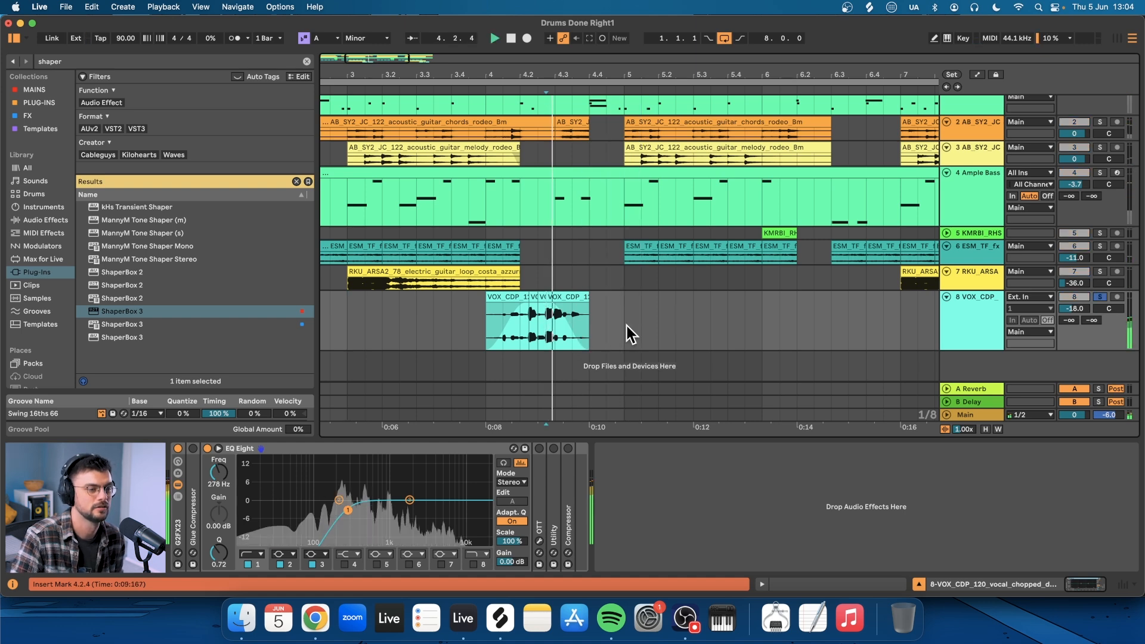
scroll(607, 230, up, 2)
click(643, 295)
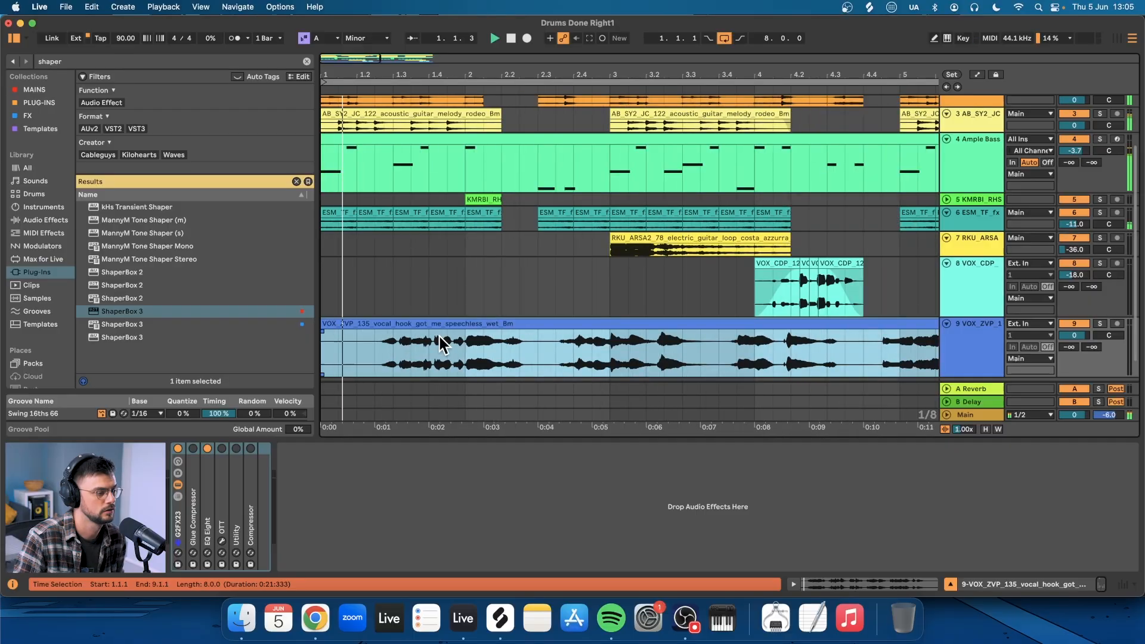
- Audition the vocal hook clip, split it at 2.3.3 and 4.4.3, and delete the section in between
click(471, 342)
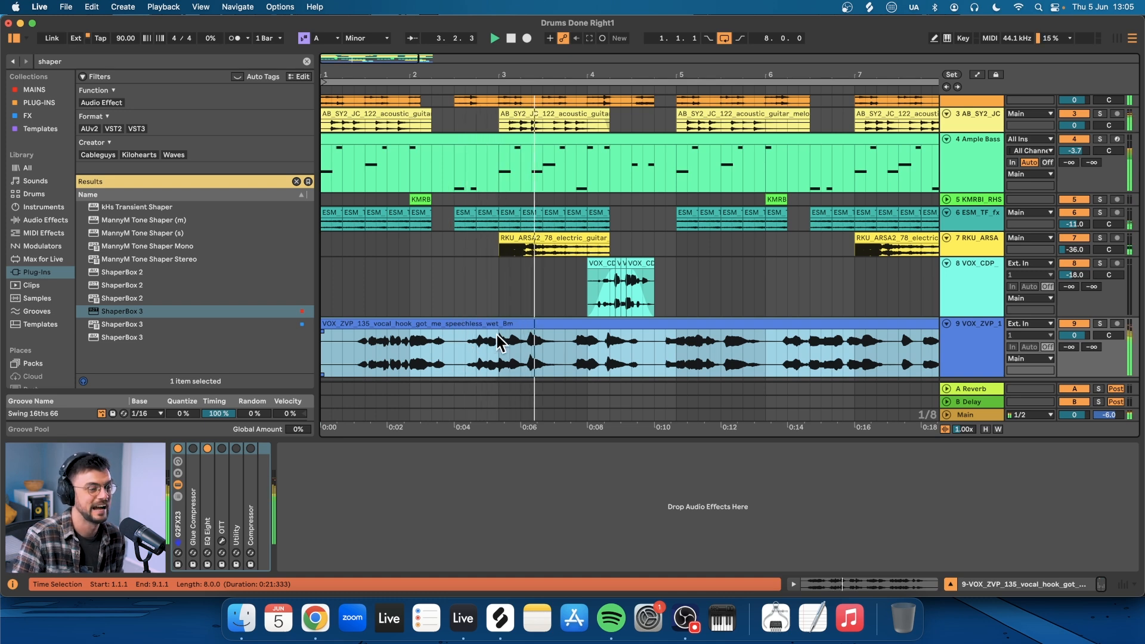
drag(343, 353, 444, 358)
key(super+e)
click(482, 324)
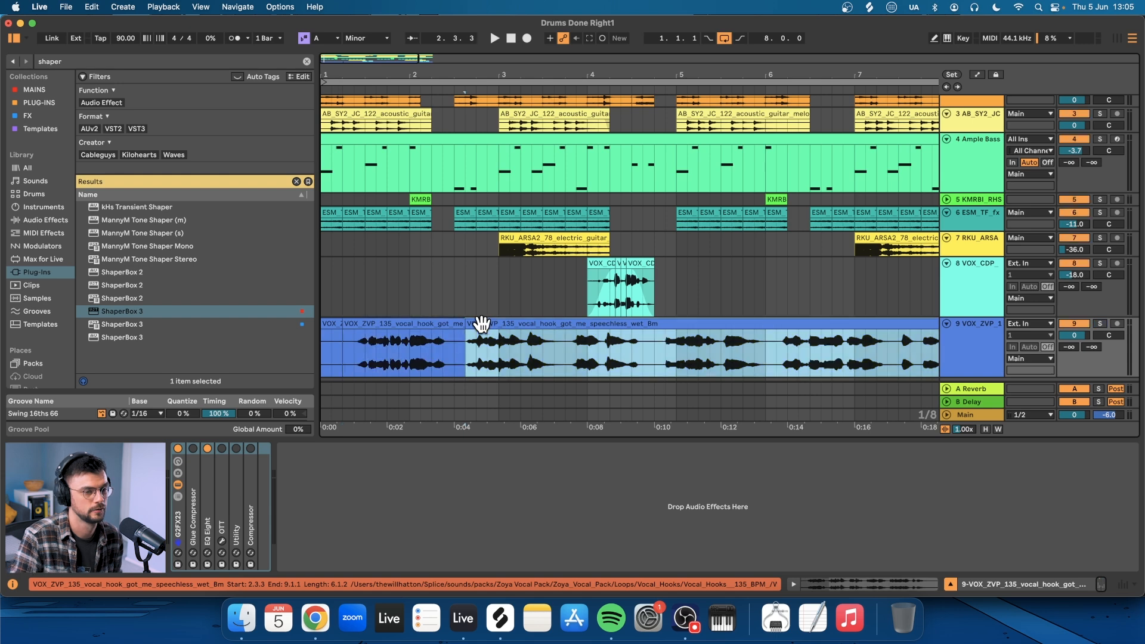
click(575, 349)
key(space)
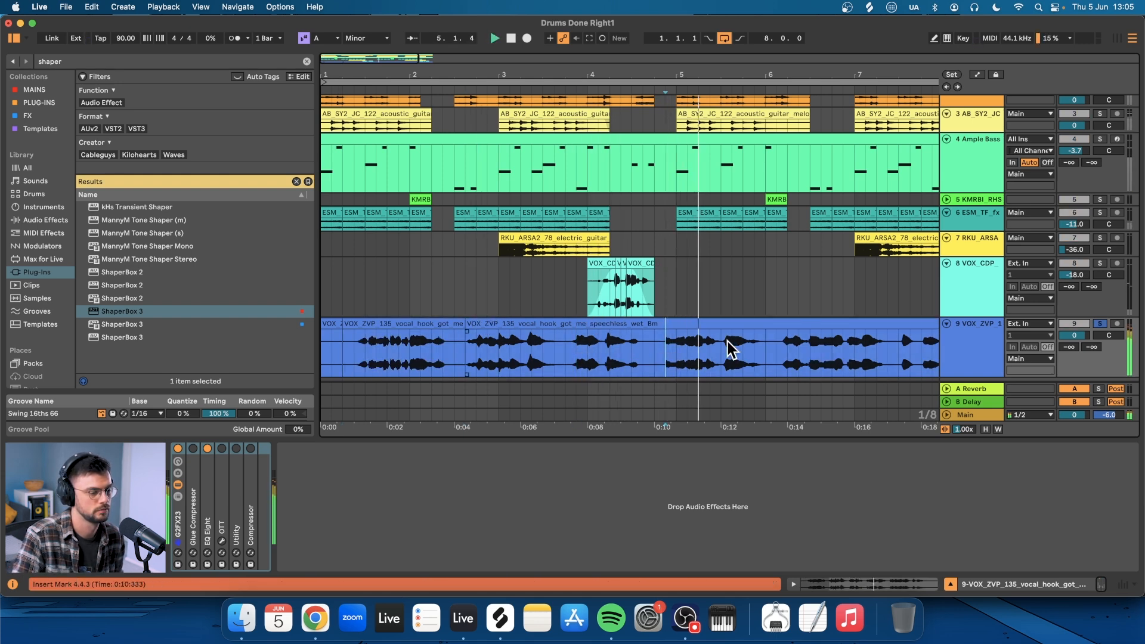
key(super+e)
click(617, 325)
key(Delete)
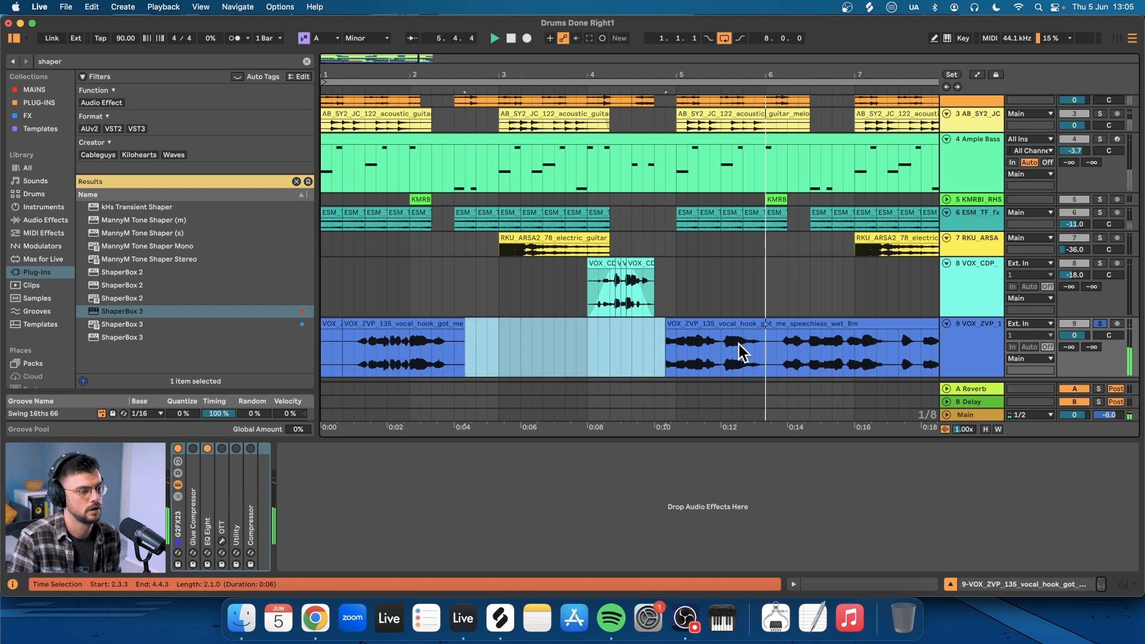
- Delete the vocal hook from 6.1.1 to 9.1.1 and move the remaining second phrase to start at 7.1.3
click(769, 347)
key(super+e)
click(785, 323)
key(Delete)
key(minus)
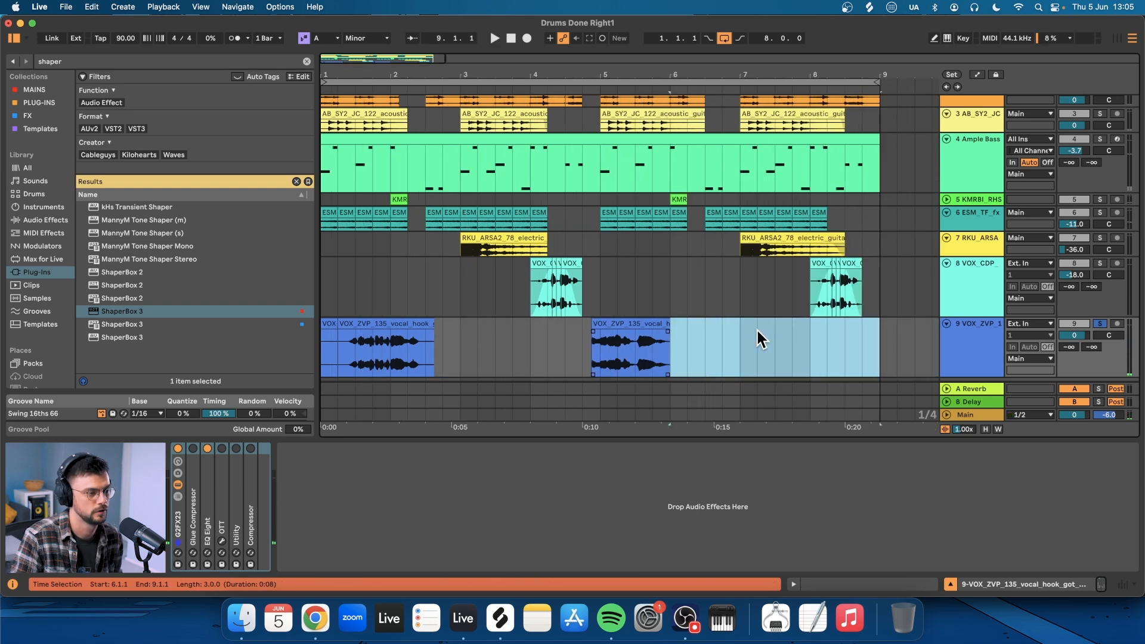
drag(636, 331, 805, 325)
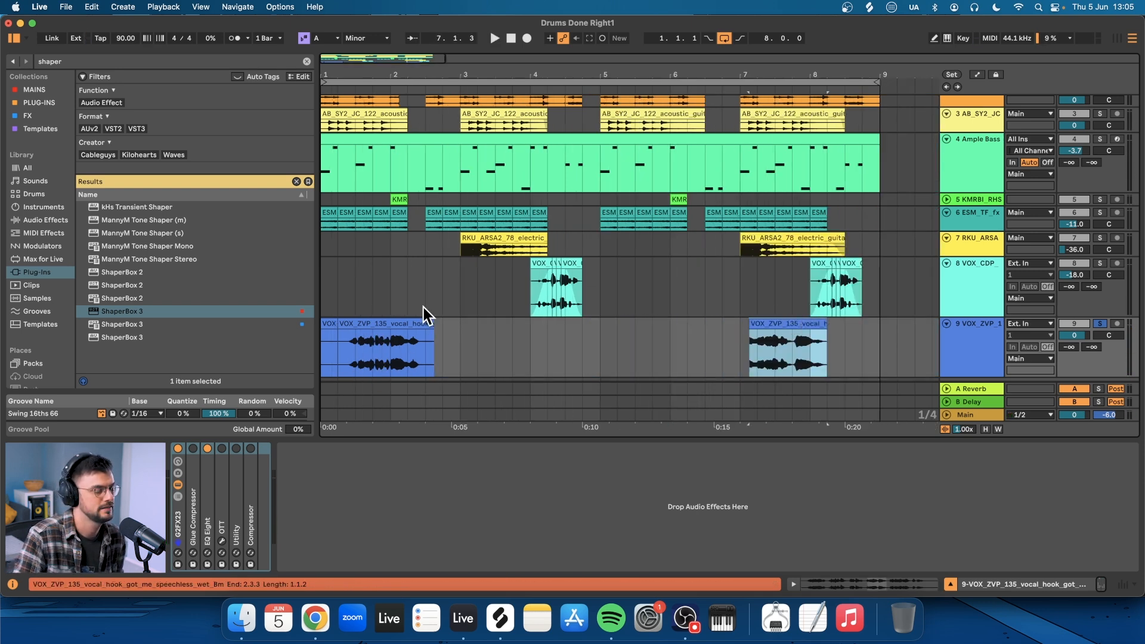
- Delete the short opening slice of the vocal hook and move the first phrase to start at 1.4.1
click(368, 324)
click(328, 323)
key(Delete)
drag(398, 327, 434, 326)
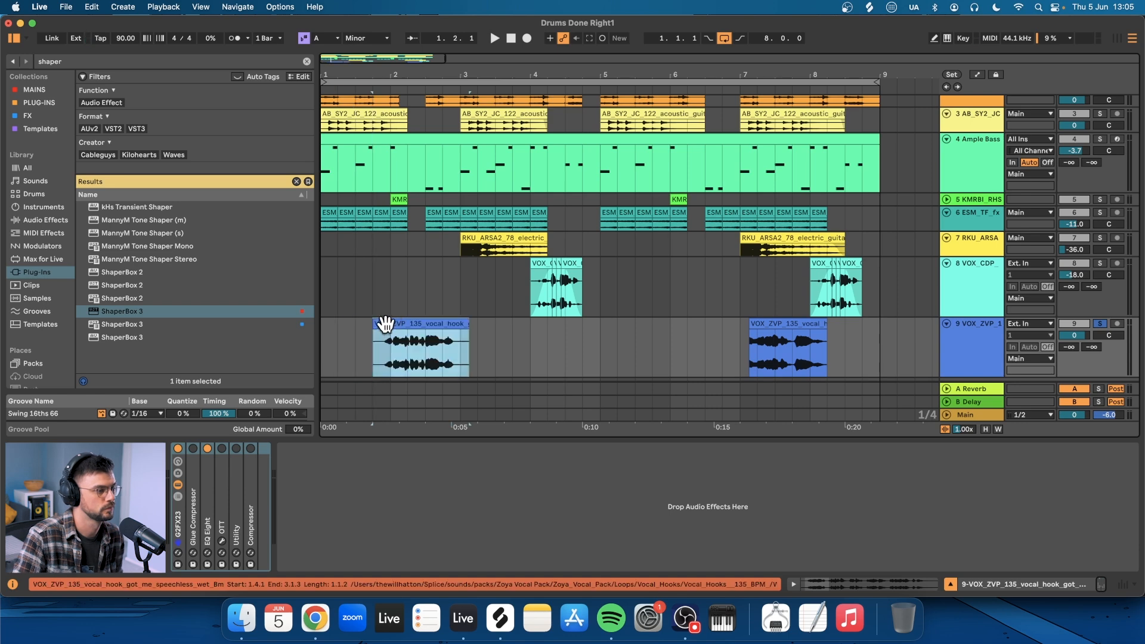
- Trim the start of the first vocal hook phrase to 2.2.4 and audition it from 2.3.1
key(plus)
key(space)
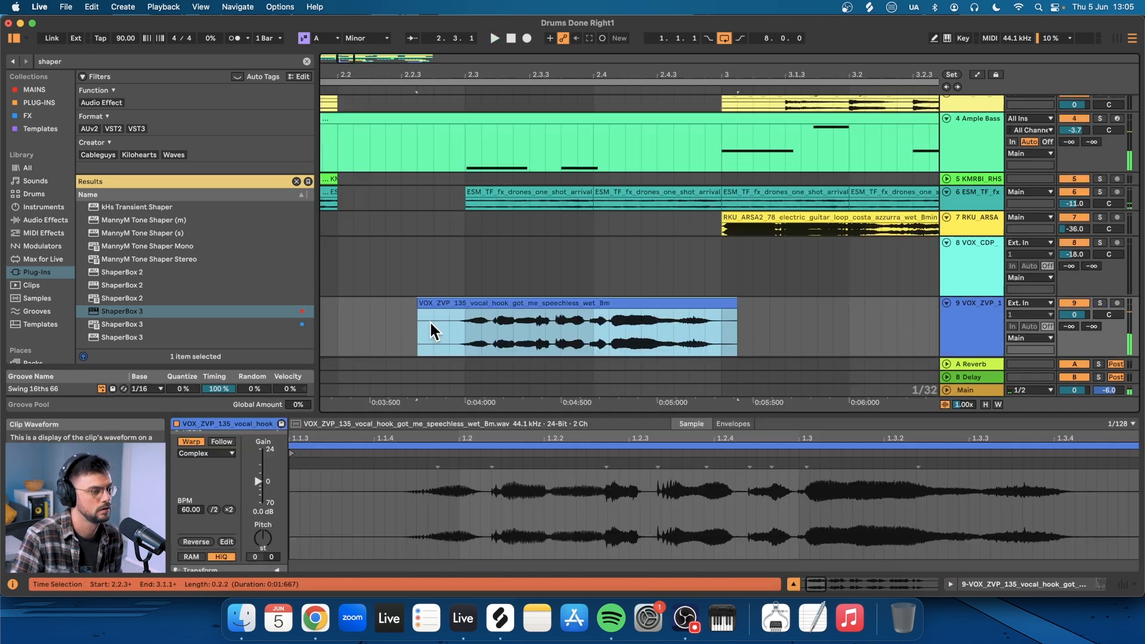
click(431, 324)
key(space)
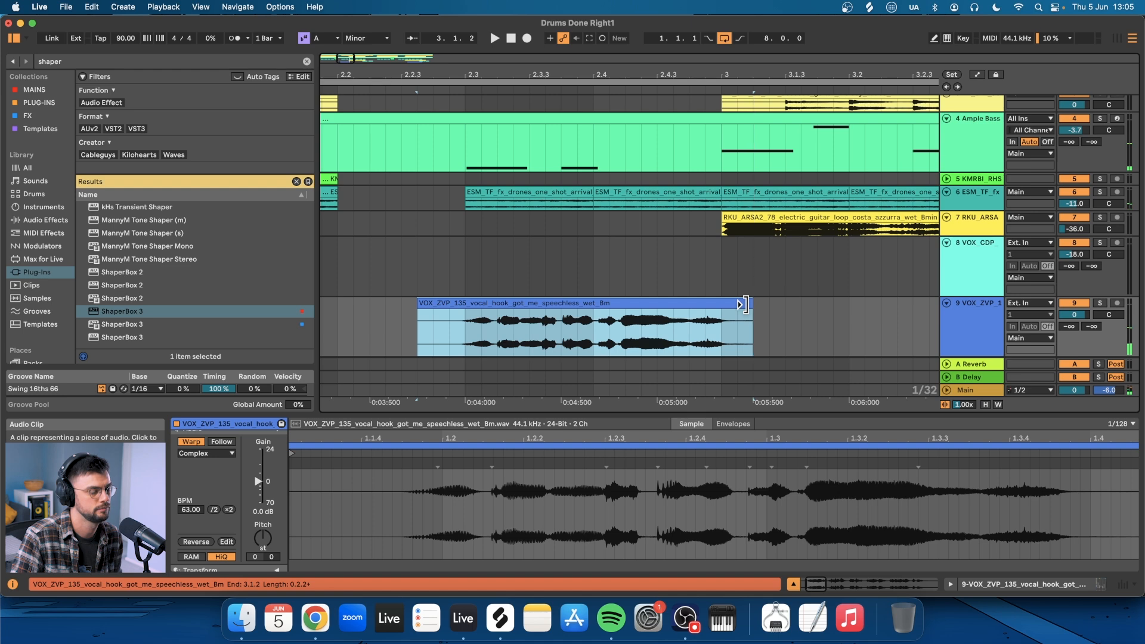
drag(420, 305, 438, 306)
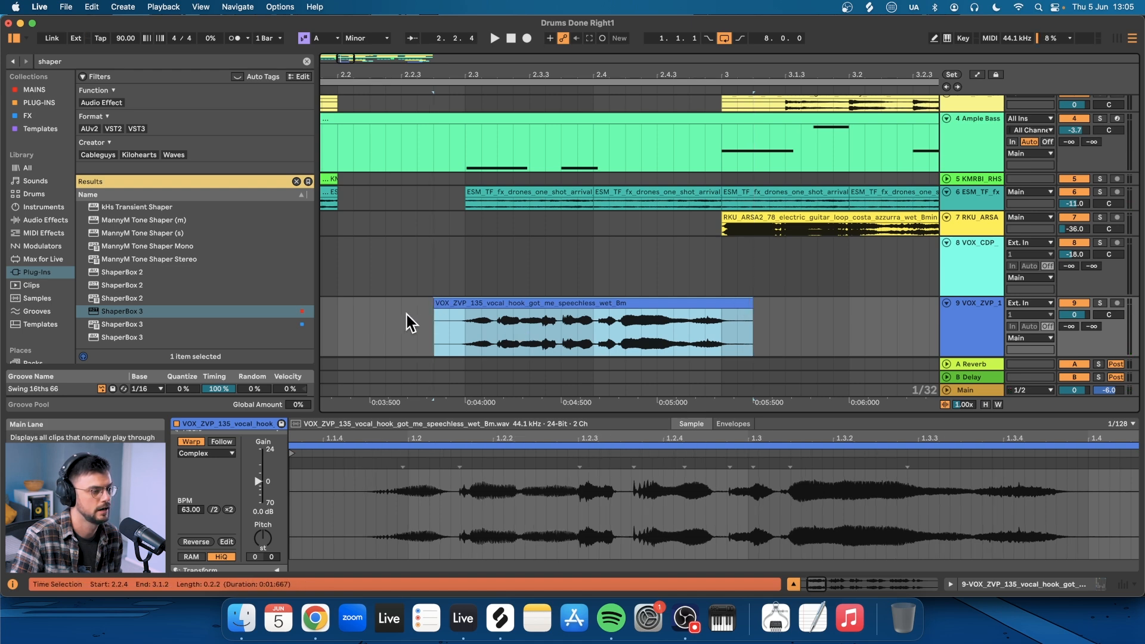
click(466, 324)
key(space)
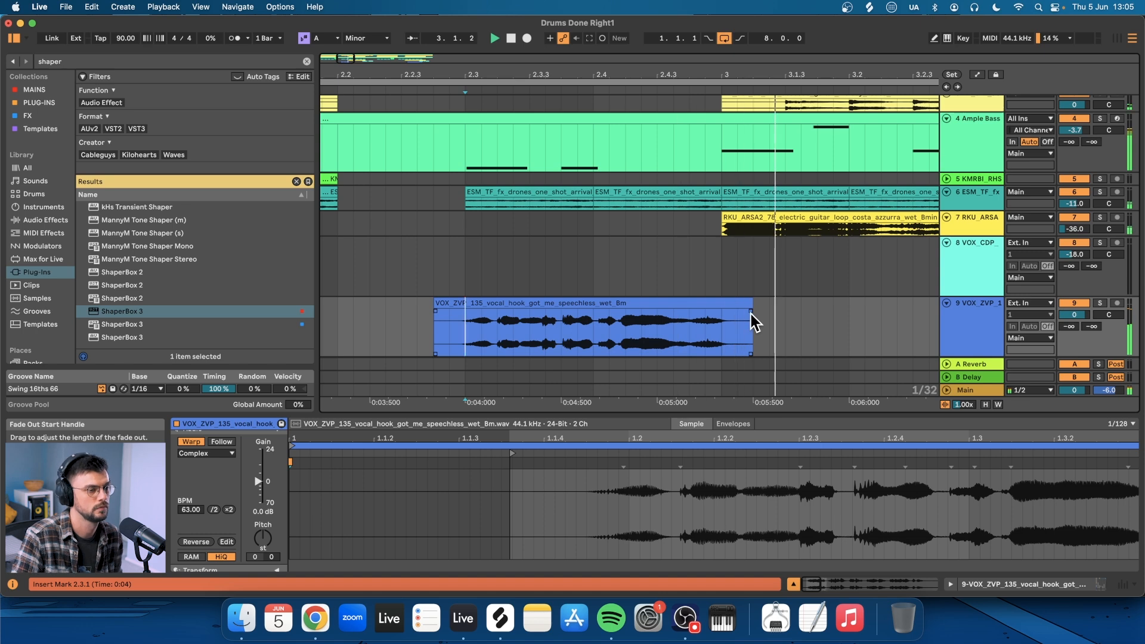
- Split the second vocal hook phrase at 7.4.1 and delete the part after the split
scroll(720, 319, down, 3)
scroll(710, 320, right, 10)
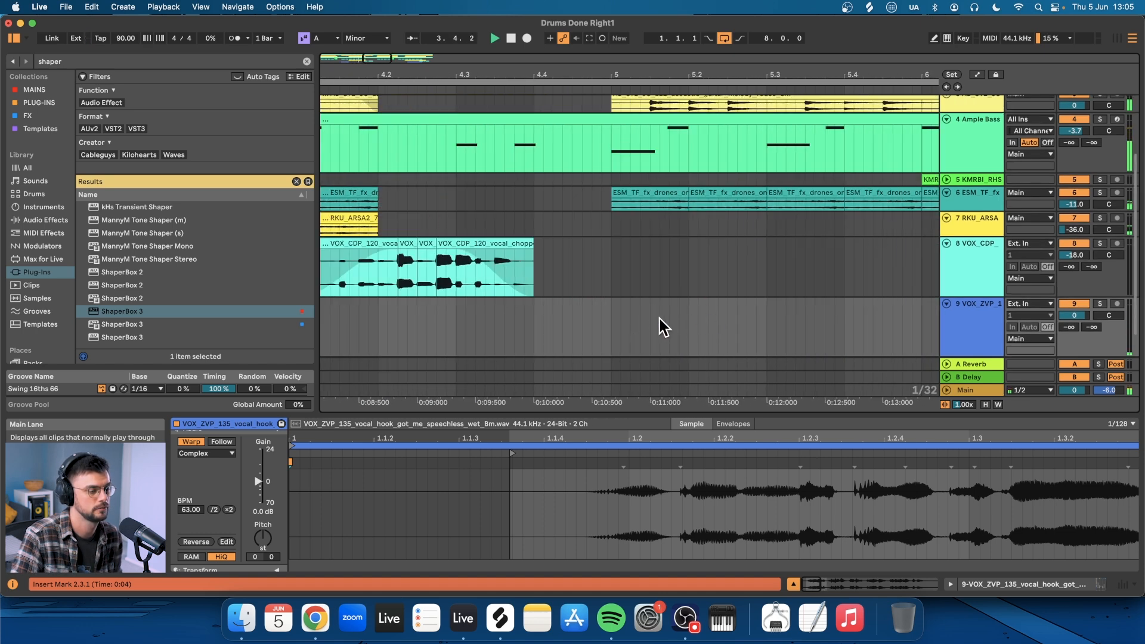
scroll(660, 322, down, 5)
scroll(659, 325, right, 5)
scroll(700, 329, up, 3)
key(space)
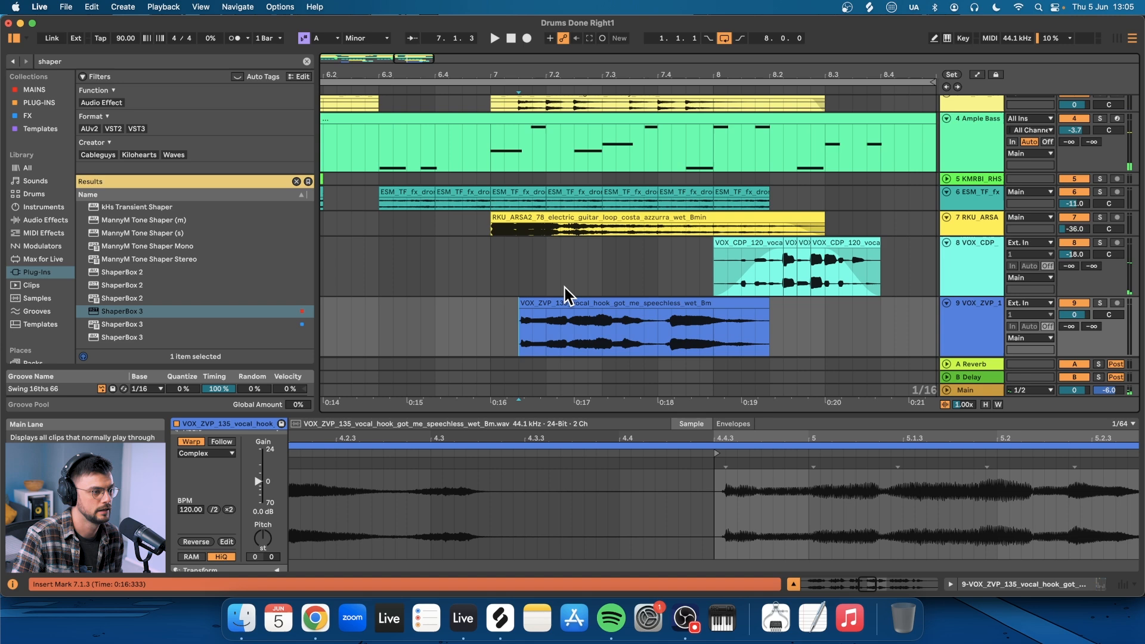
double_click(575, 304)
click(657, 316)
key(super+e)
click(680, 303)
key(Delete)
click(587, 303)
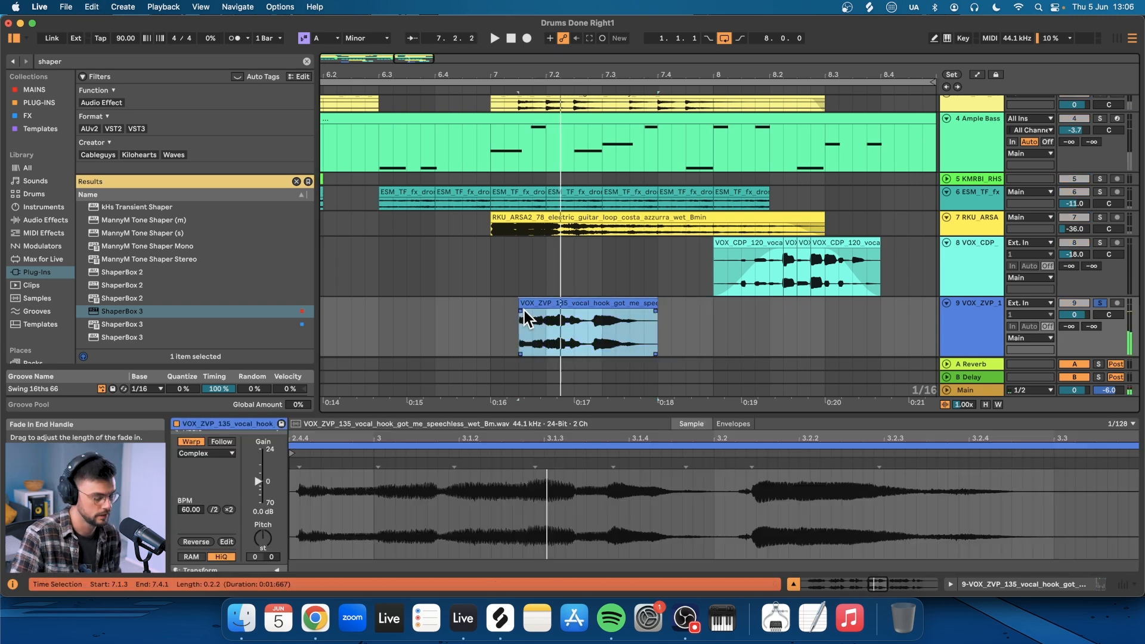
- Move the second vocal hook phrase to start just after 6.4.3 and stretch its end to 7.3.3
drag(587, 303, 453, 309)
key(space)
scroll(603, 316, down, 3)
drag(633, 305, 673, 307)
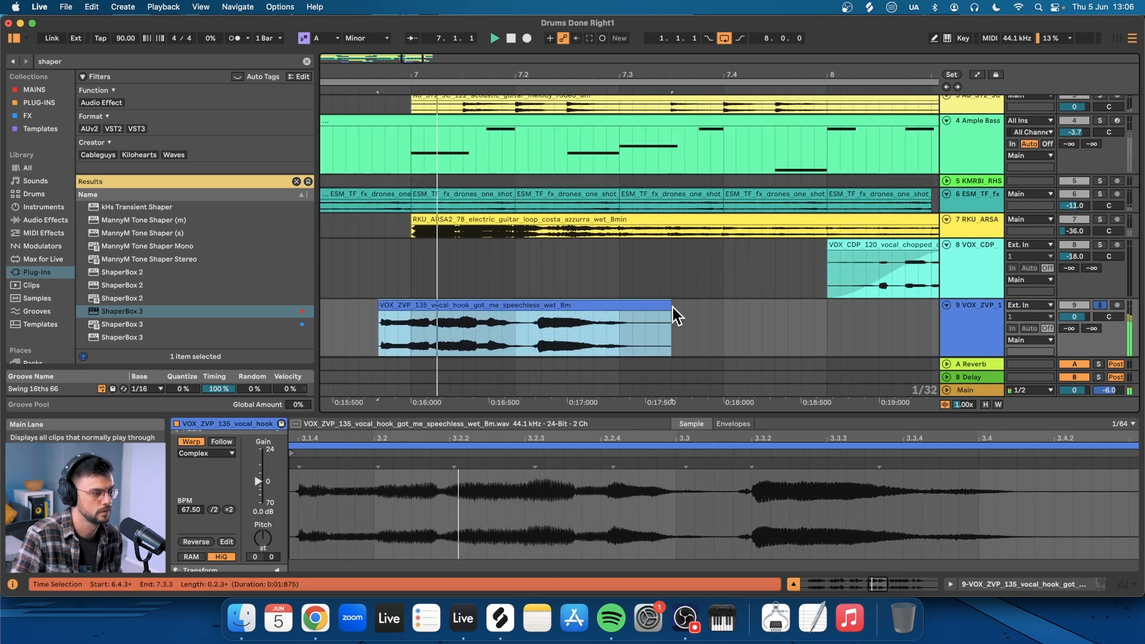
scroll(586, 317, down, 3)
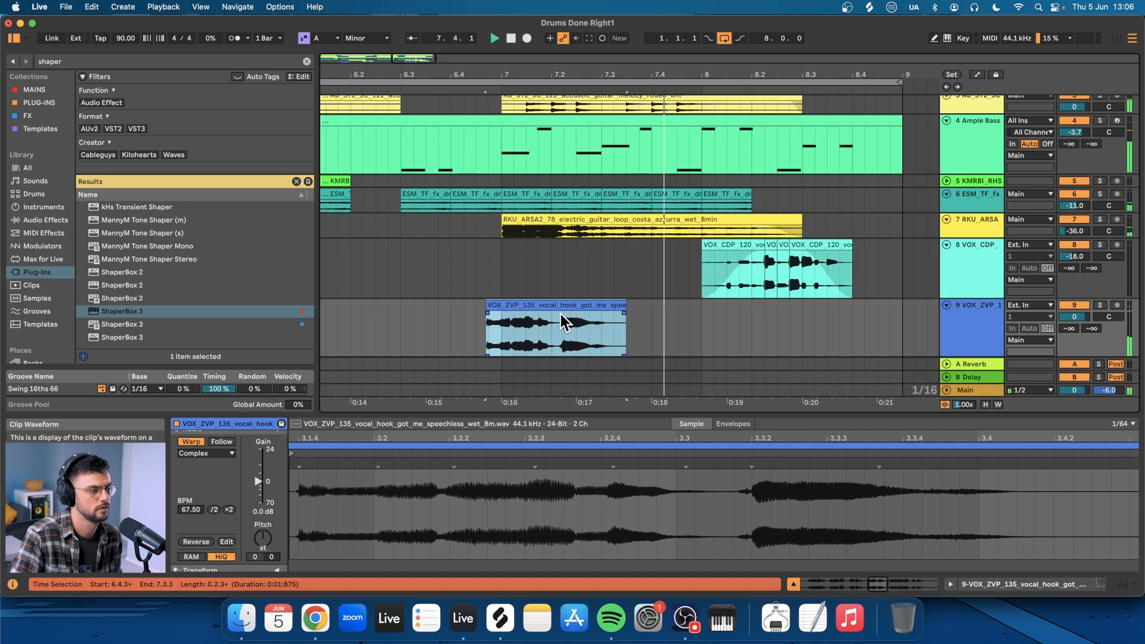
- Move the second vocal hook phrase half a bar earlier so it ends at 7.1.3, and audition it
scroll(561, 314, down, 3)
click(439, 322)
drag(606, 302, 574, 302)
scroll(620, 299, up, 3)
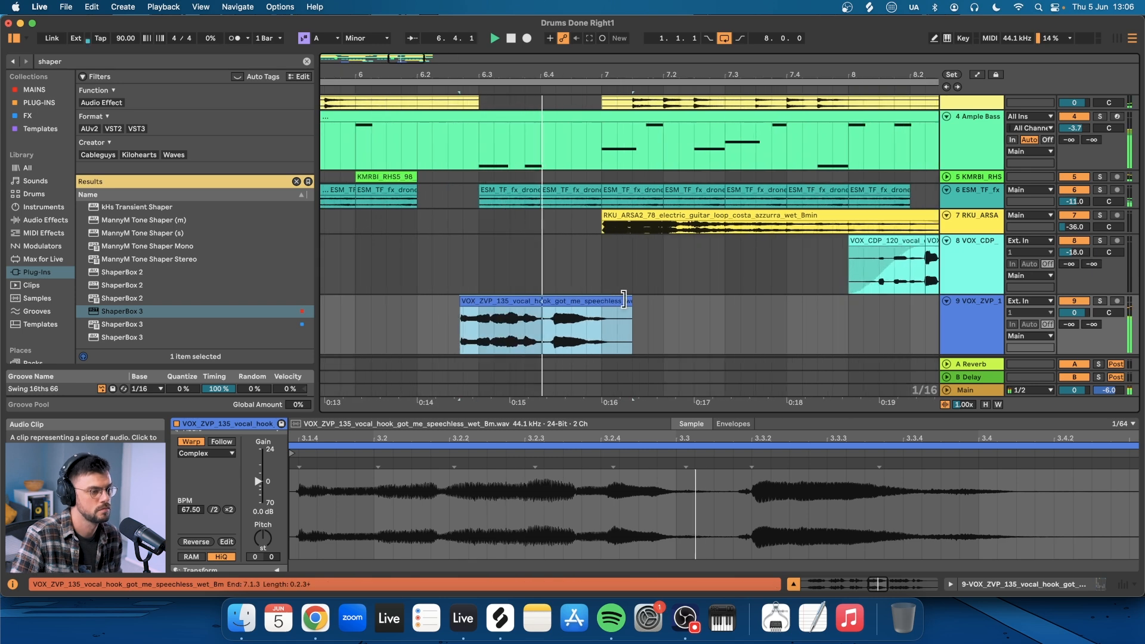
scroll(619, 302, up, 2)
key(space)
scroll(403, 307, up, 4)
scroll(404, 306, up, 1)
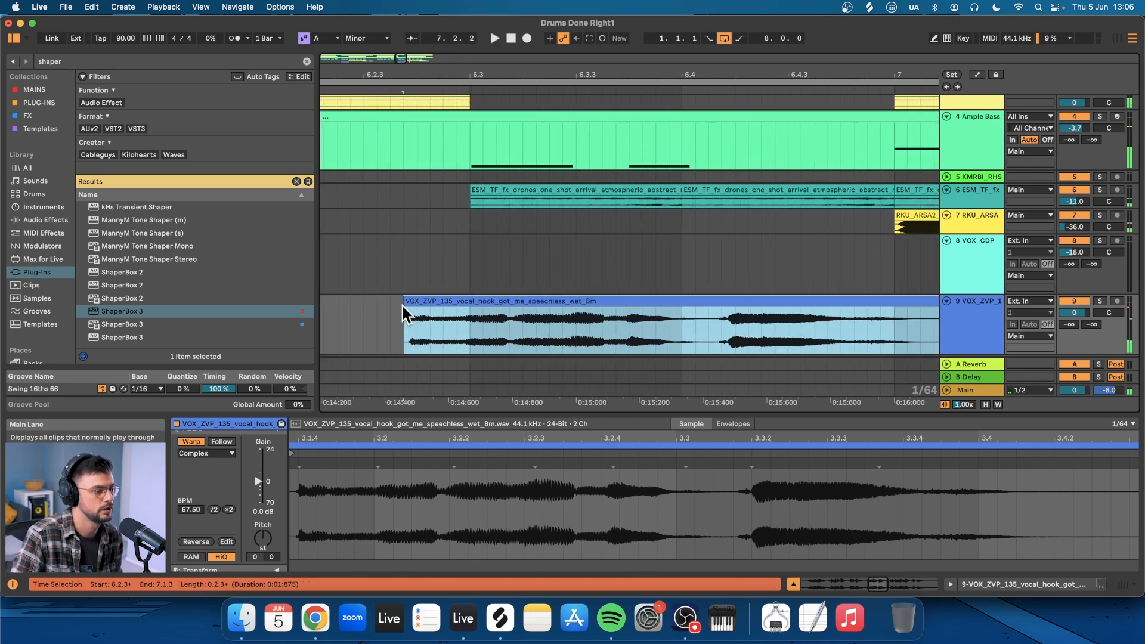
- Consolidate the vocal hook phrases from bar 1 to bar 9 into a single clip
scroll(413, 296, down, 8)
drag(868, 313, 219, 324)
key(super+j)
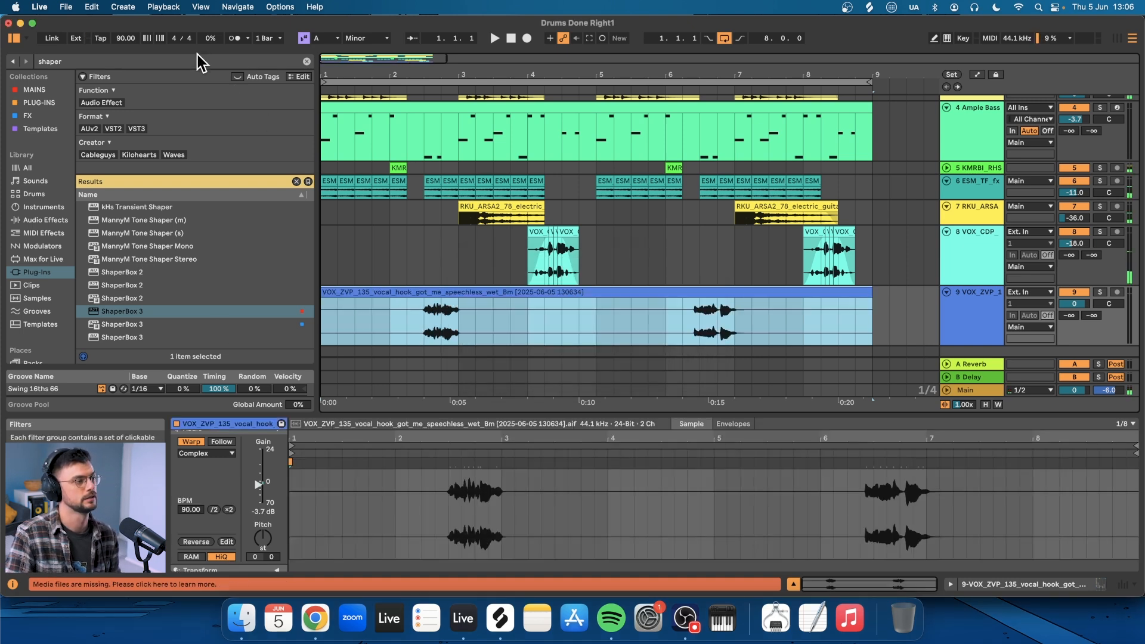
- Search the audio effects for "shift" and load Auto Shift on the vocal hook track
click(195, 59)
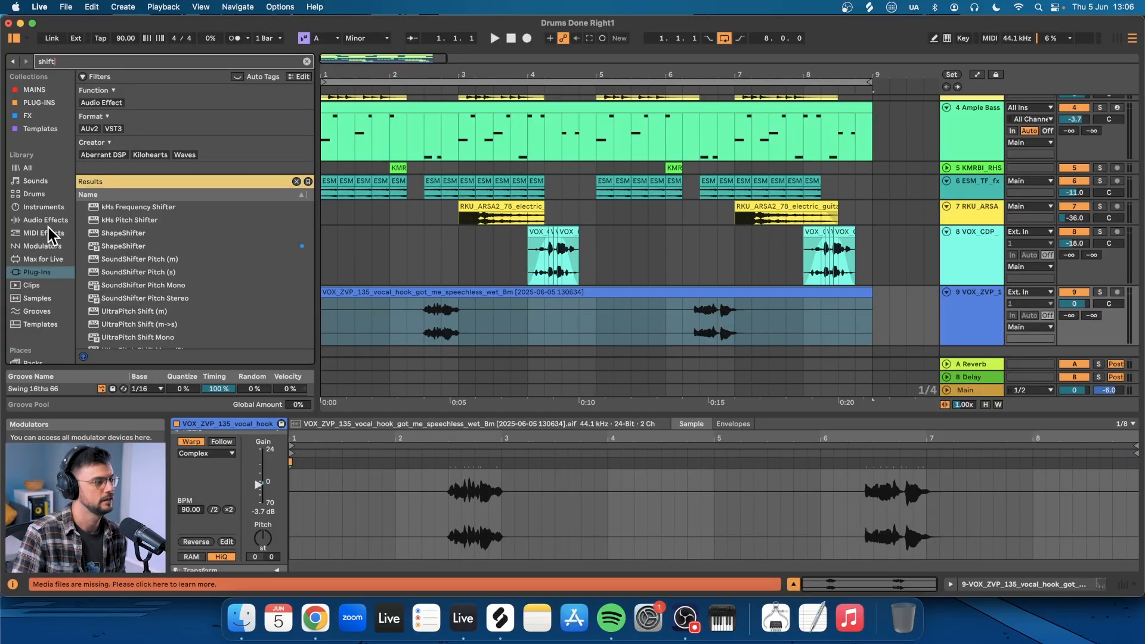
click(46, 221)
double_click(129, 116)
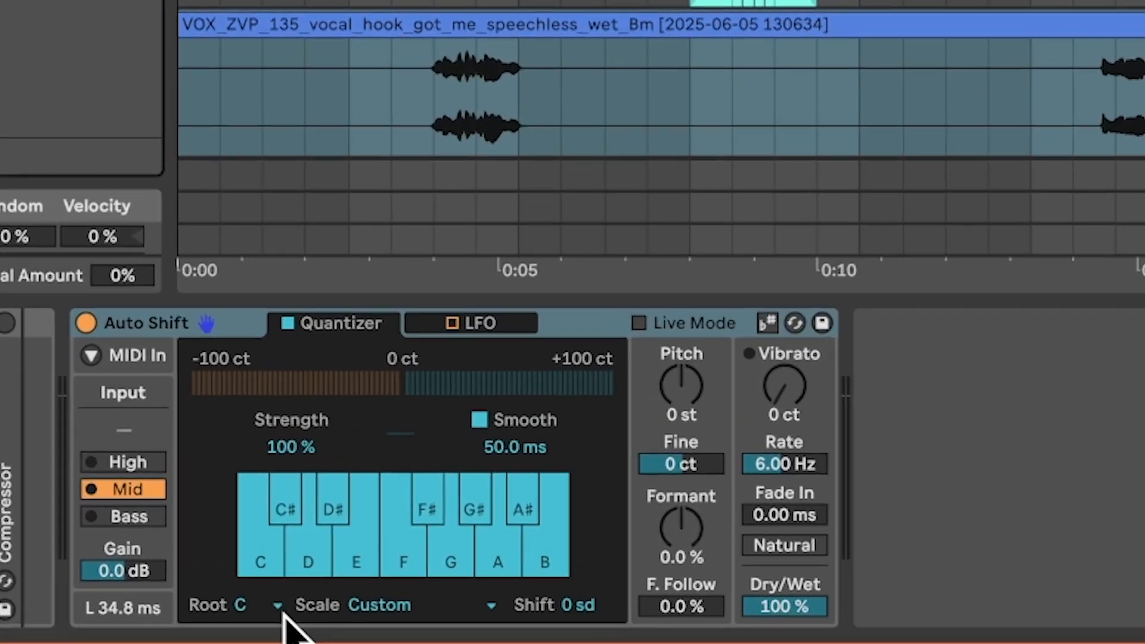
- Set the Auto Shift quantizer's root to B and its scale to Minor
click(352, 565)
click(225, 590)
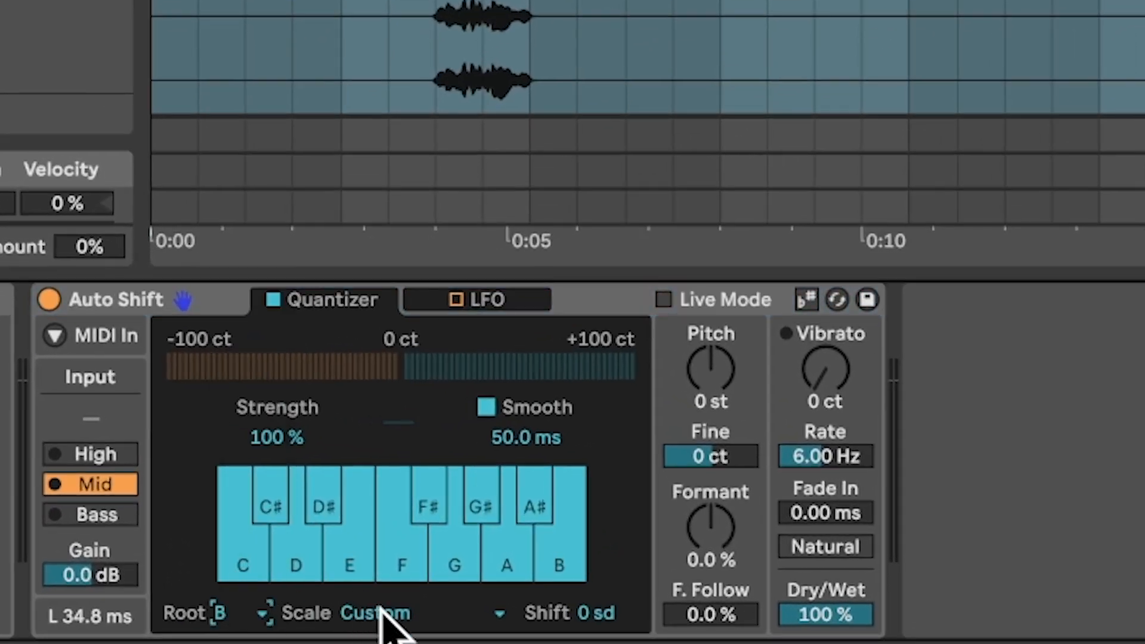
click(382, 614)
click(373, 2)
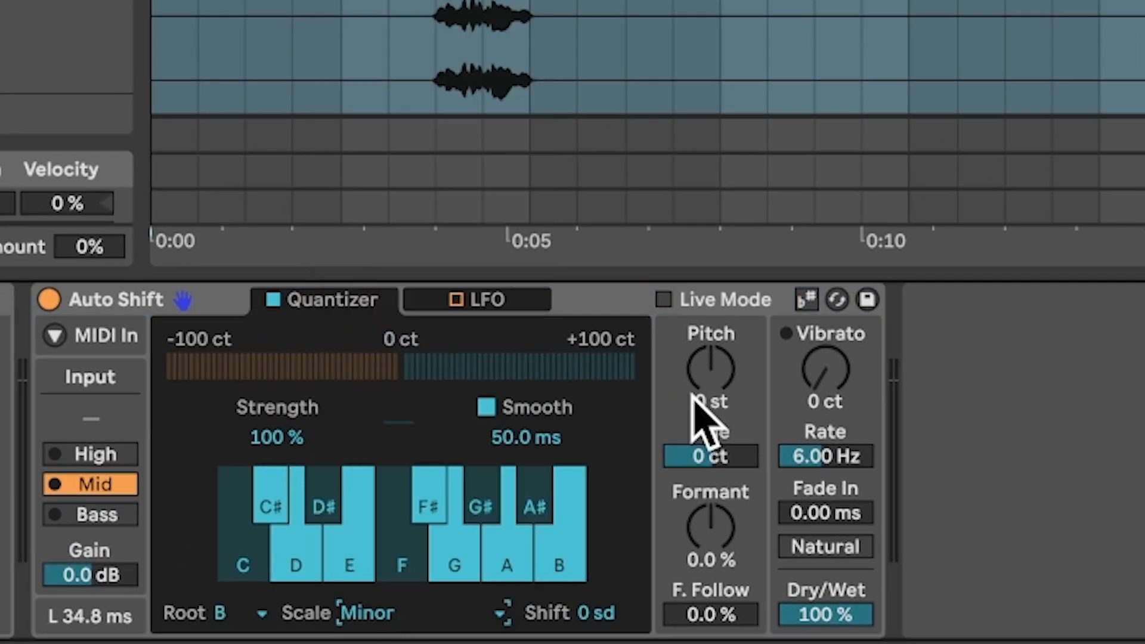
- Draw Auto Shift formant automation that falls across the first vocal hook phrase to about -30 %
key(a)
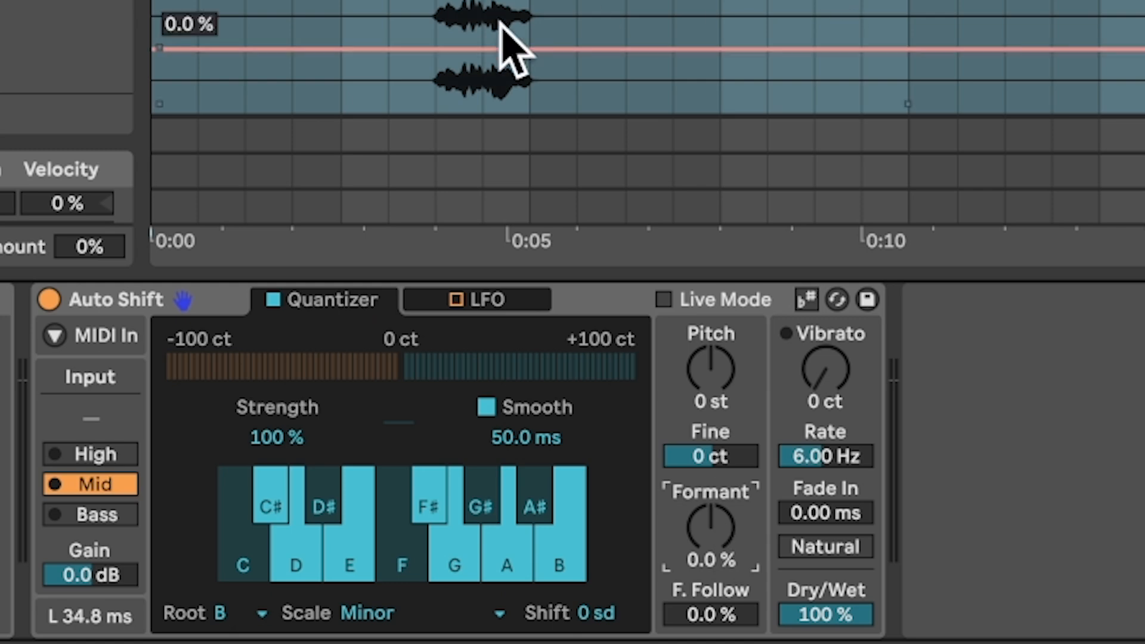
scroll(431, 31, up, 3)
click(353, 51)
drag(354, 50, 354, 55)
drag(610, 55, 610, 67)
- Play the hook from 2.2.3 and lower the end point of the formant automation to about -65 %
click(393, 27)
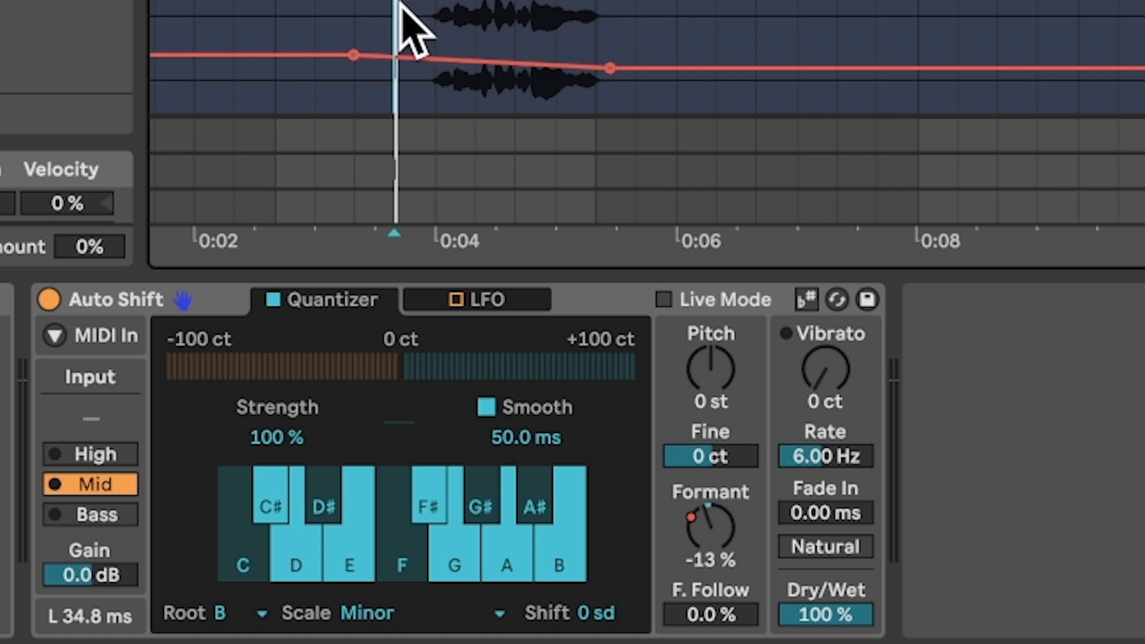
key(space)
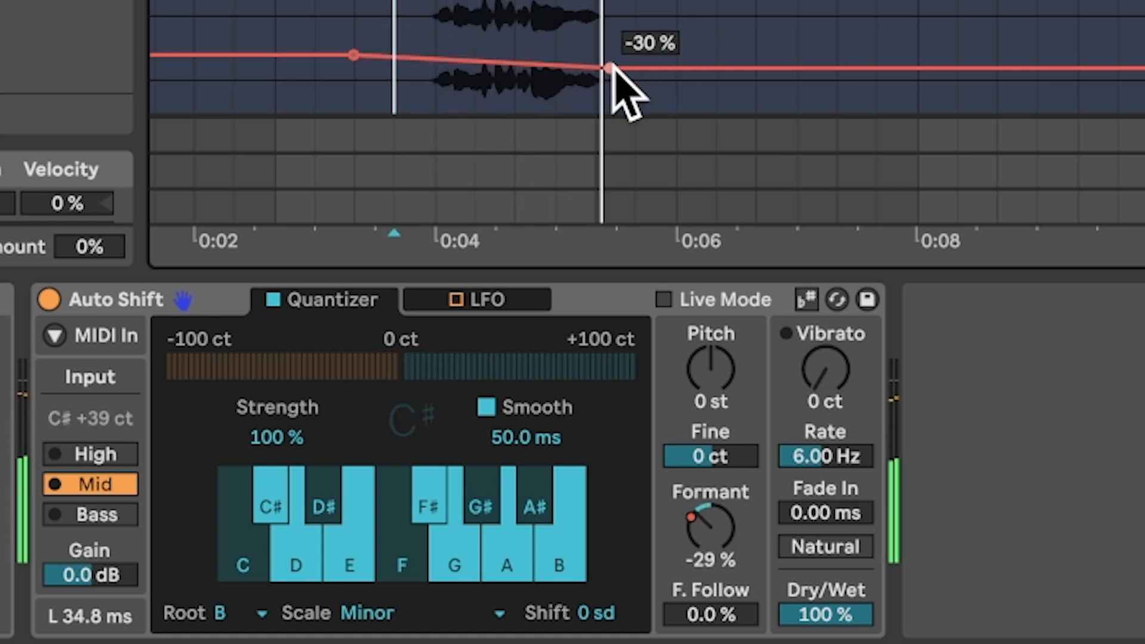
drag(610, 68, 610, 110)
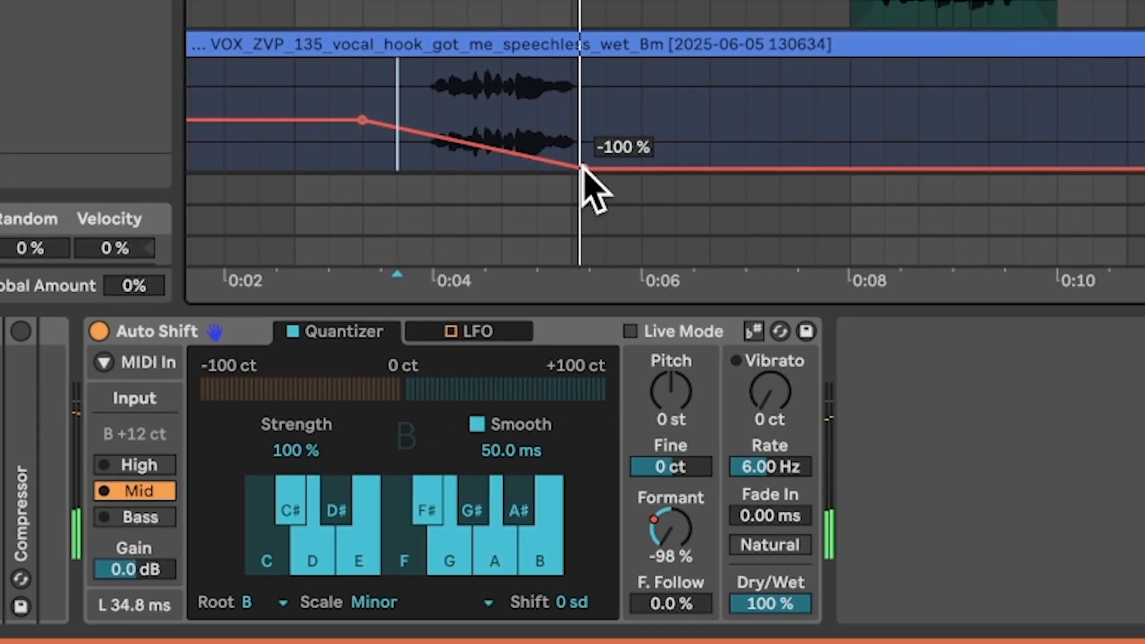
drag(582, 168, 582, 145)
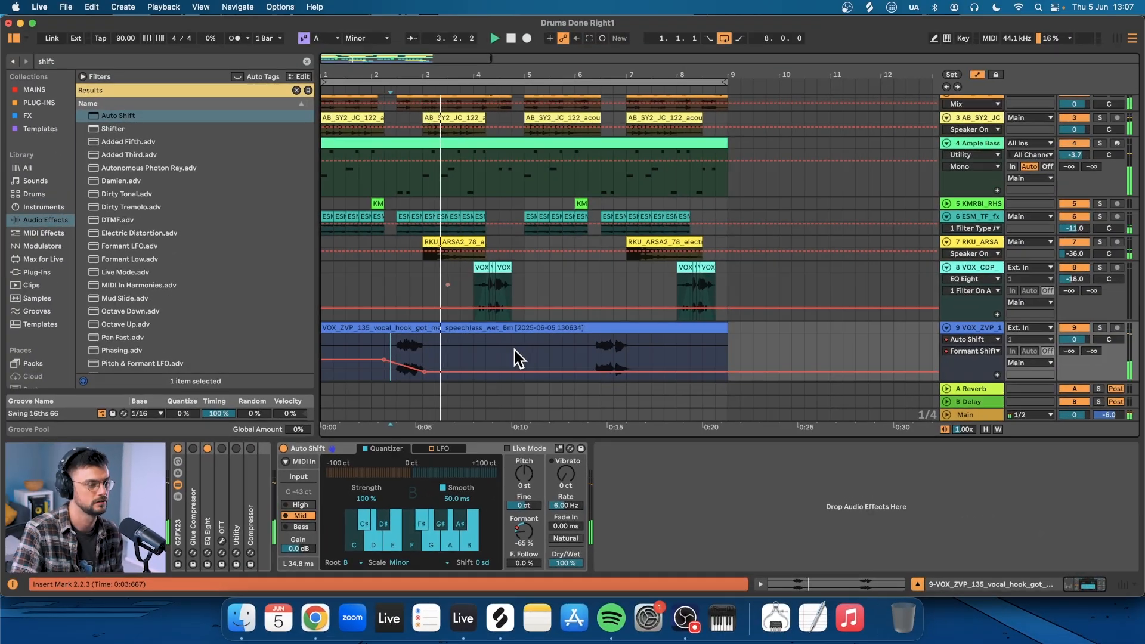
- Duplicate the first four bars of the vocal hook, including its formant automation, onto bars 5 to 8
drag(528, 345, 203, 353)
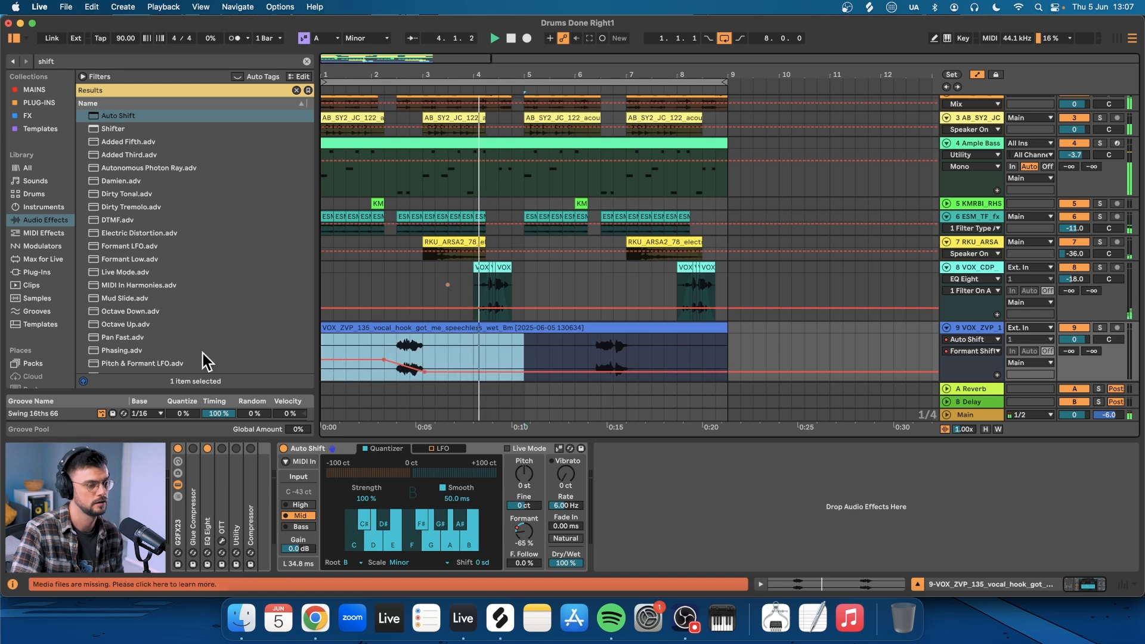
key(ctrl+d)
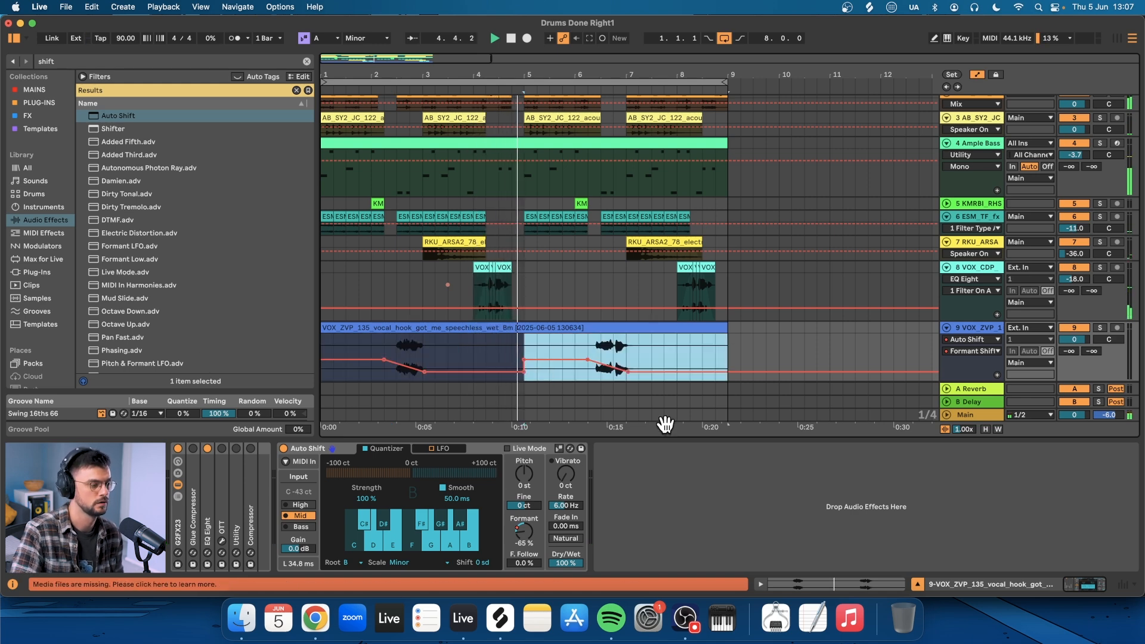
- Move EQ Eight after Auto Shift on the vocal hook track and enable its low-cut filter at about 211 Hz
drag(210, 486, 647, 474)
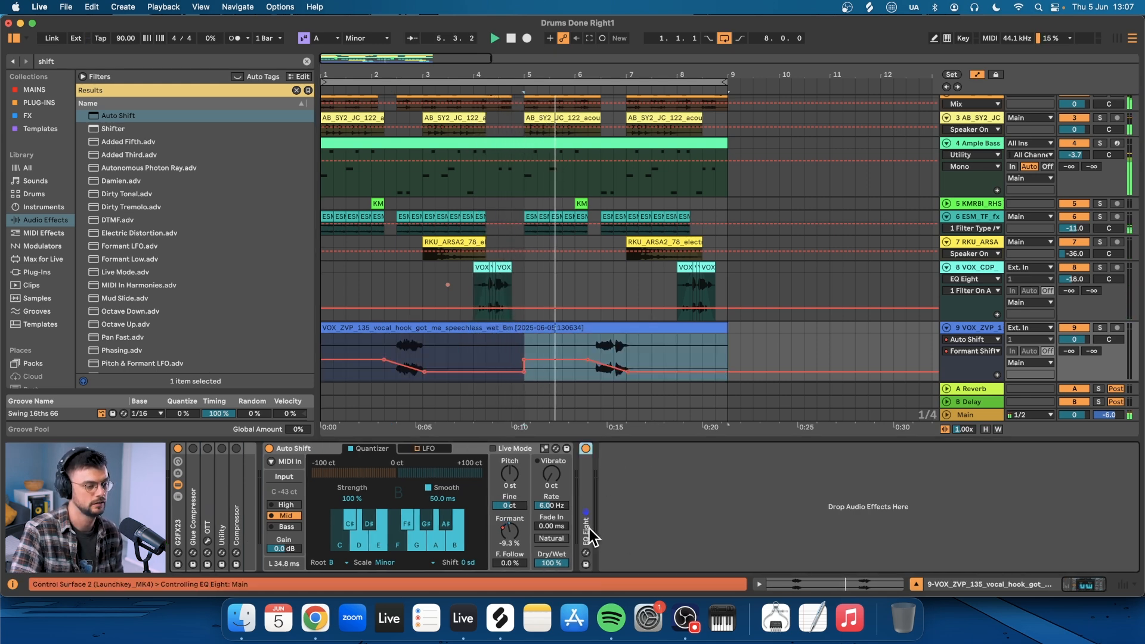
double_click(587, 494)
click(626, 564)
drag(661, 512, 718, 511)
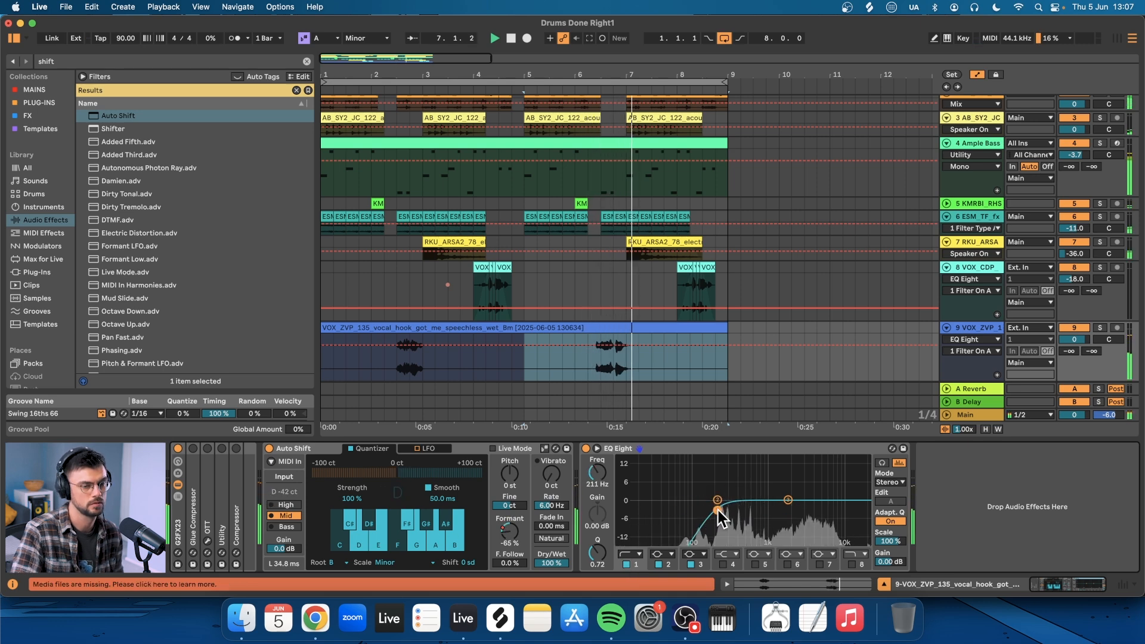
- Set the vocal hook track's reverb send to about -21.2 dB and lower its volume to about -6.8 dB
drag(1071, 351, 1071, 335)
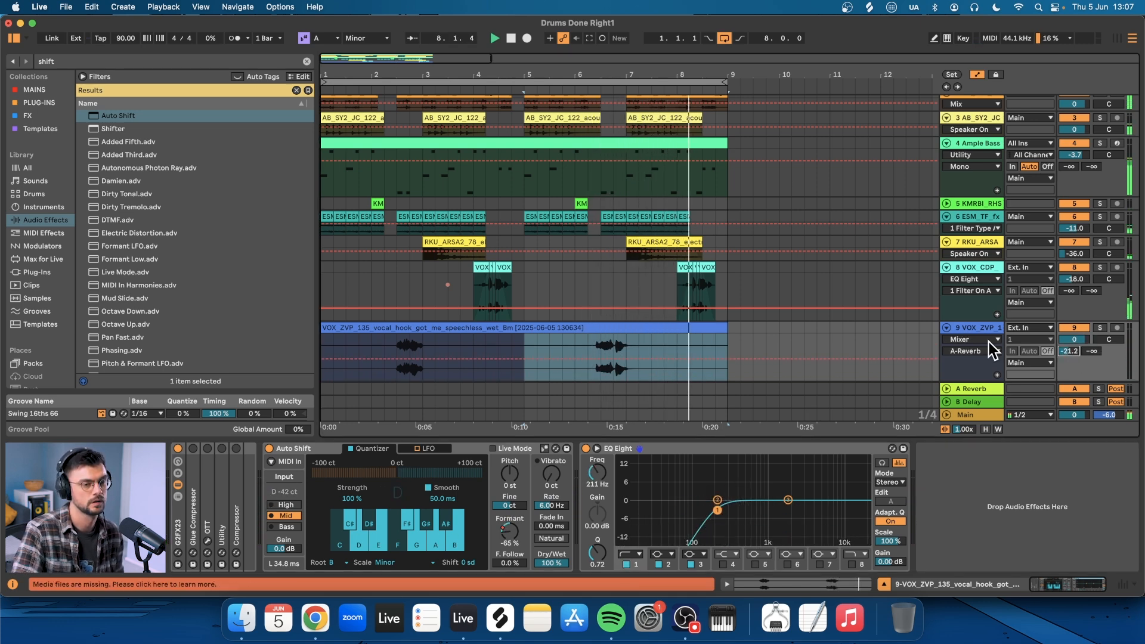
click(1076, 340)
drag(1075, 340, 1075, 357)
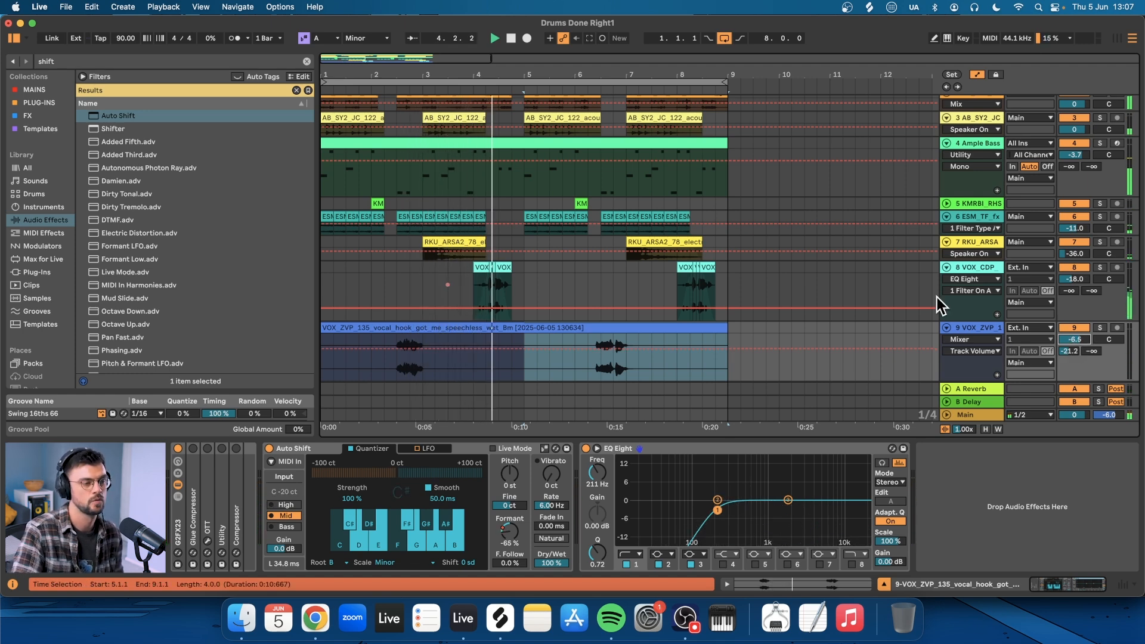
- Select the Drum Rack track and expand its individual pad chains in the Session View mixer
scroll(954, 133, up, 3)
click(954, 132)
key(Tab)
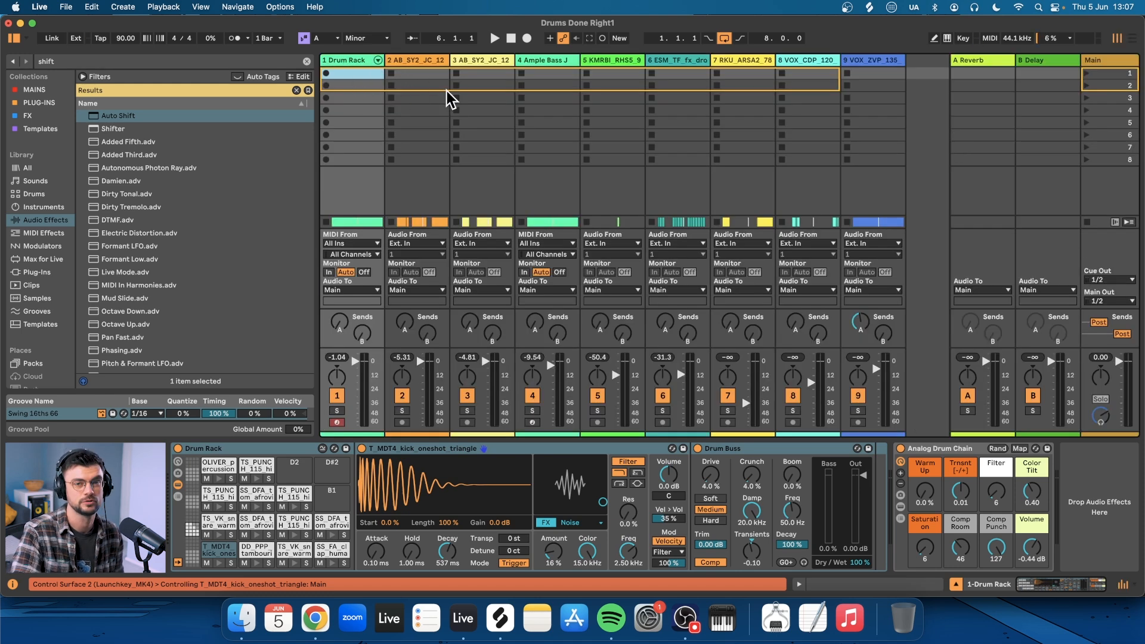
scroll(451, 100, right, 1)
scroll(421, 105, left, 1)
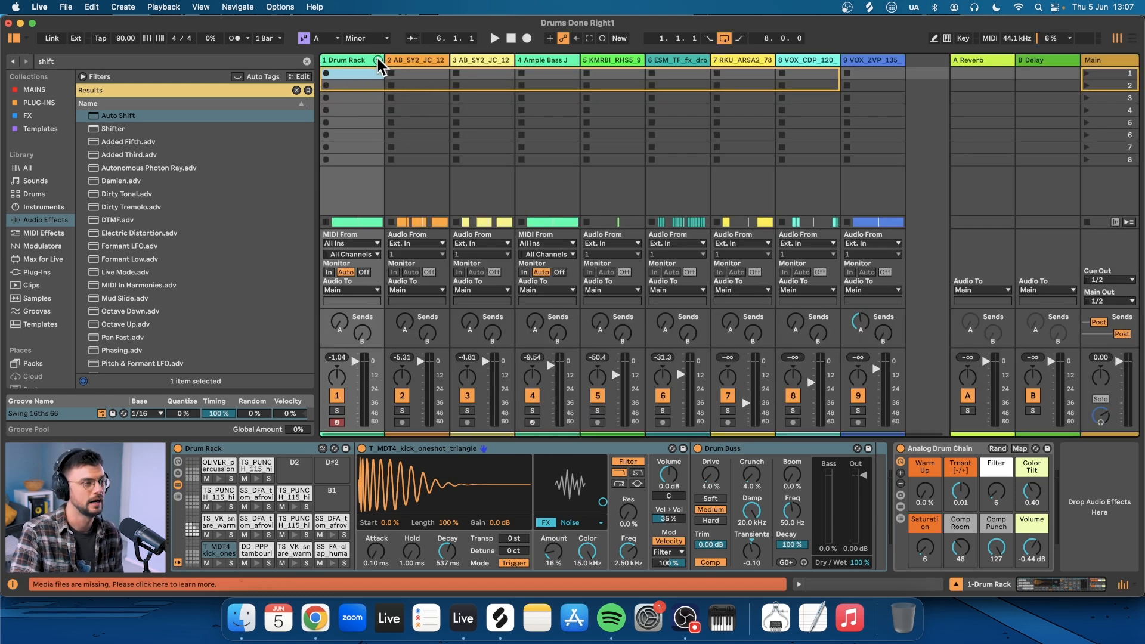
click(378, 61)
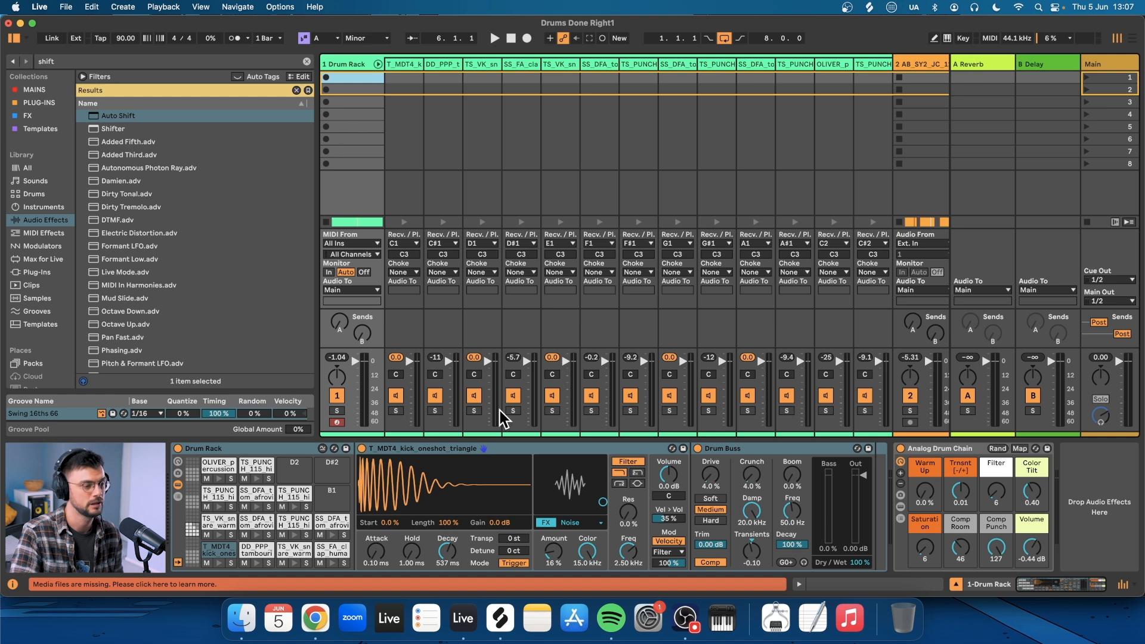
- During playback, lower the D1 snare chain to -3.0 dB, the F#1 open hi-hat chain slightly, and the G#1 chain to about -4.4 dB
key(space)
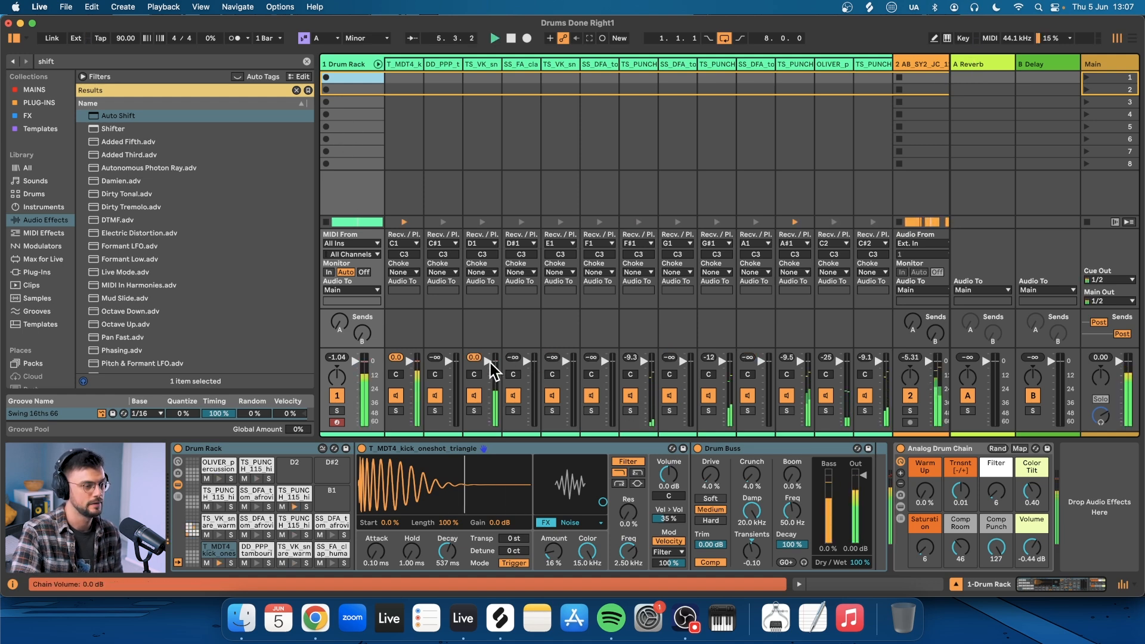
drag(489, 362, 489, 362)
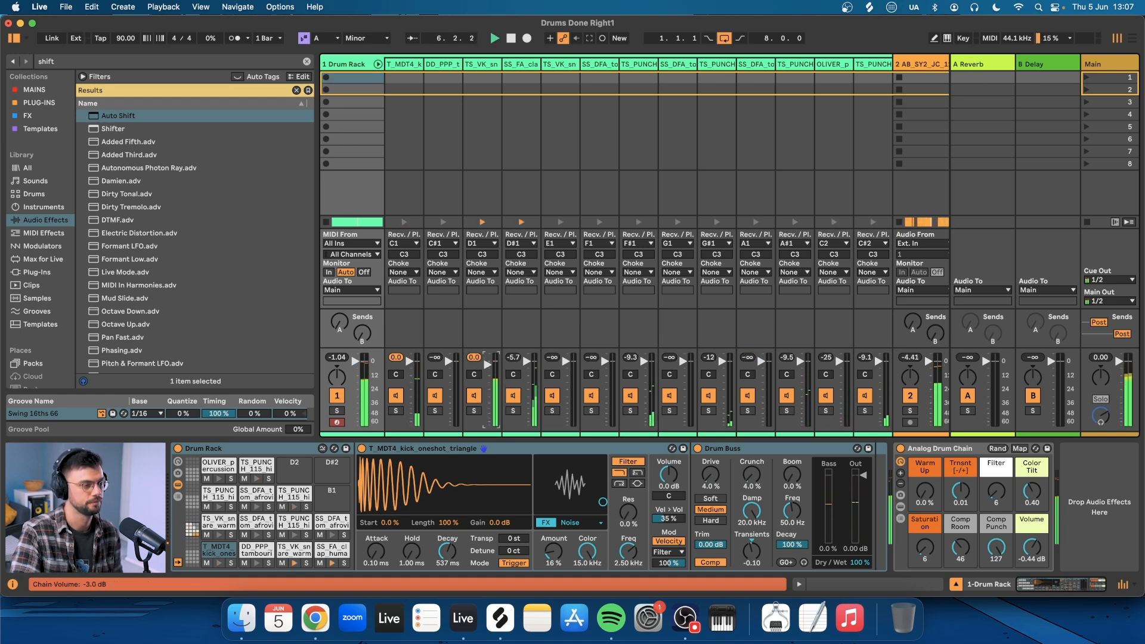
click(645, 73)
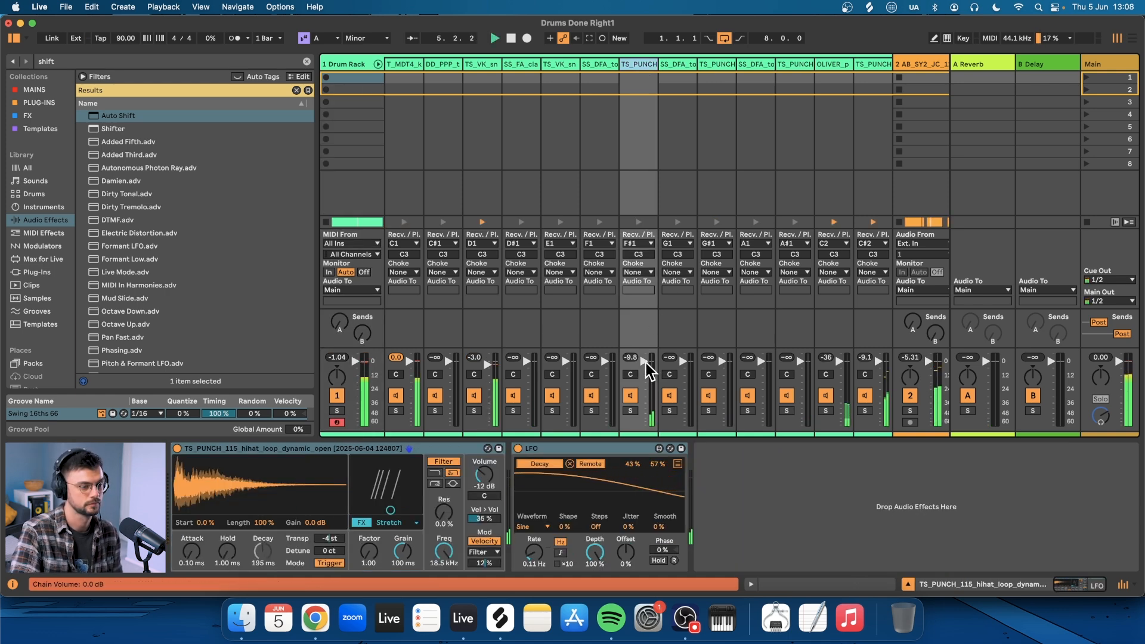
drag(647, 363, 647, 366)
drag(723, 363, 724, 363)
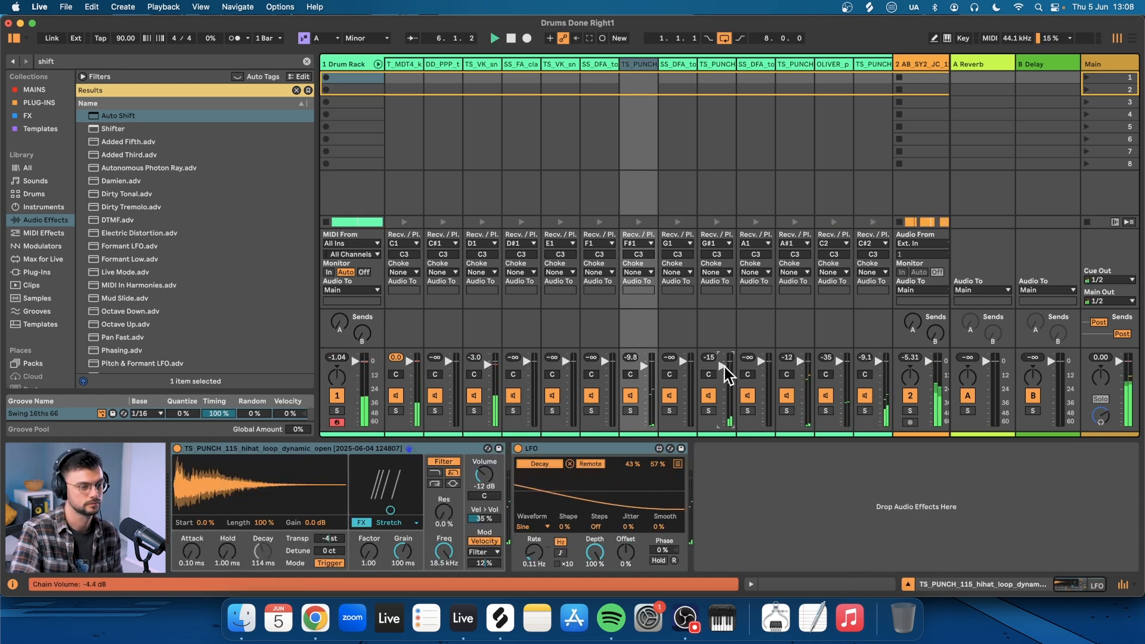